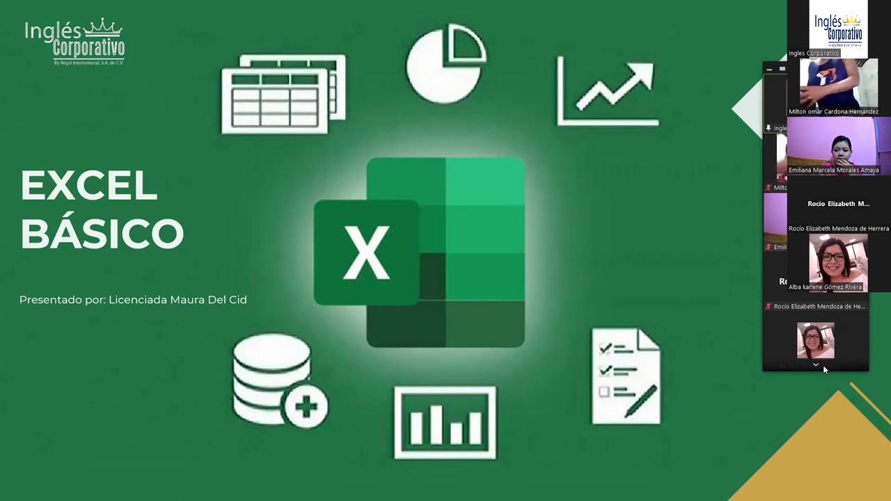
- Page the Zoom gallery down to the next set of participant videos
left_click(814, 364)
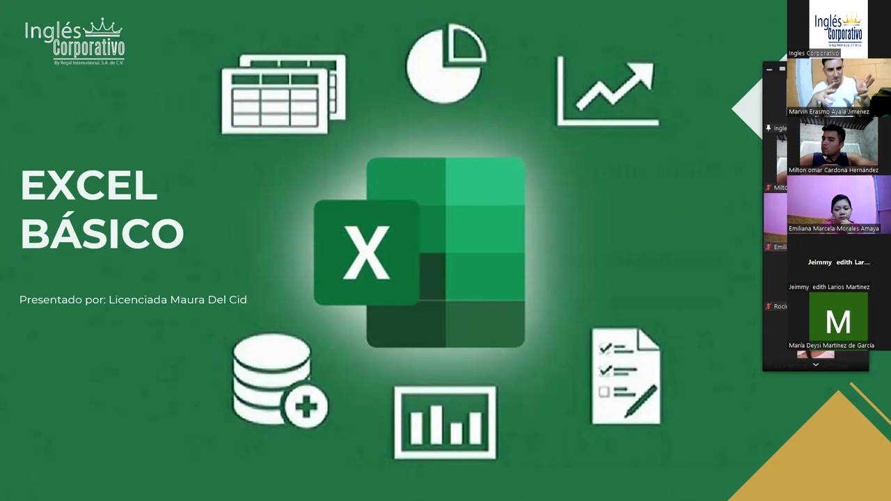
left_click_drag(764, 371, 666, 258)
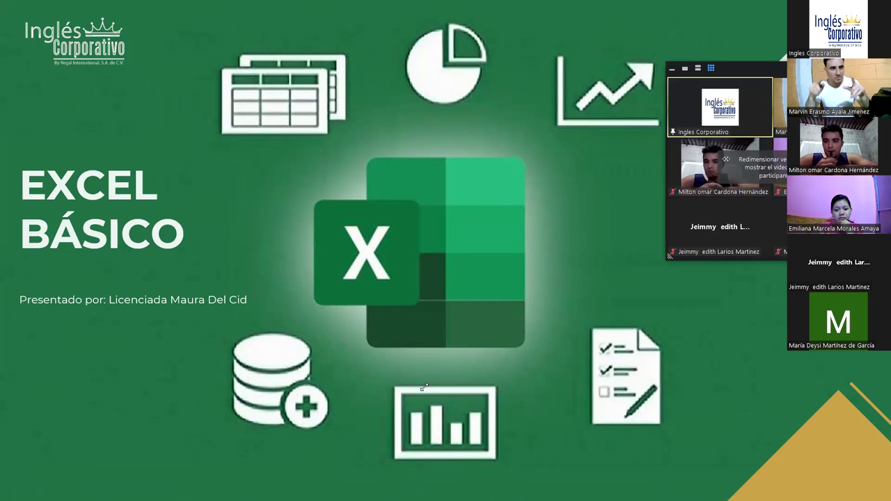
left_click_drag(666, 258, 424, 387)
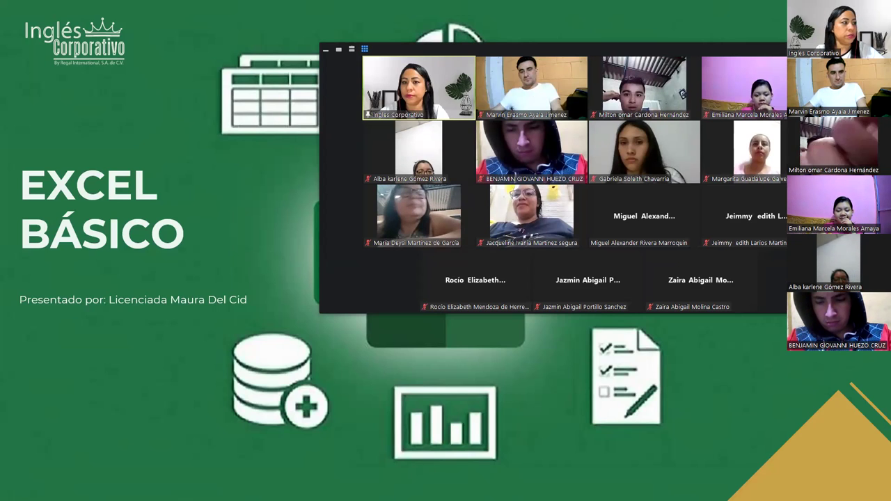
- Open the Zoom meeting chat with Alt+H and draft '1' in the message box
key("alt+h")
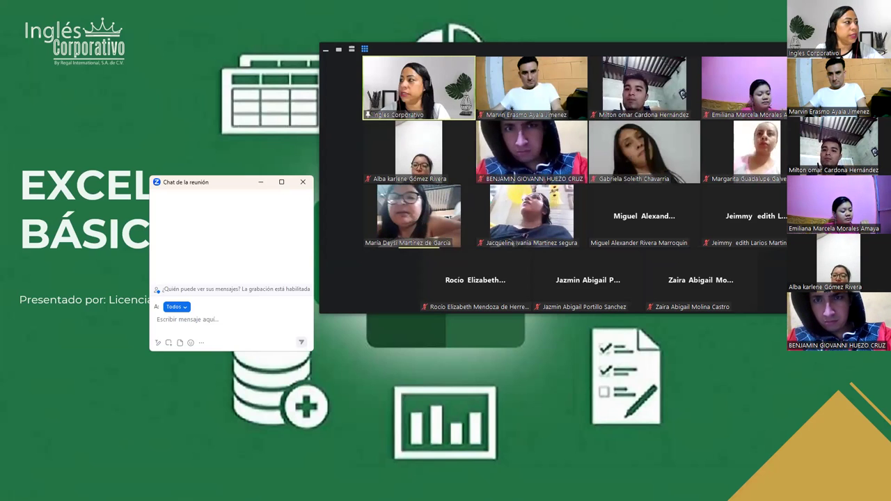
type("1")
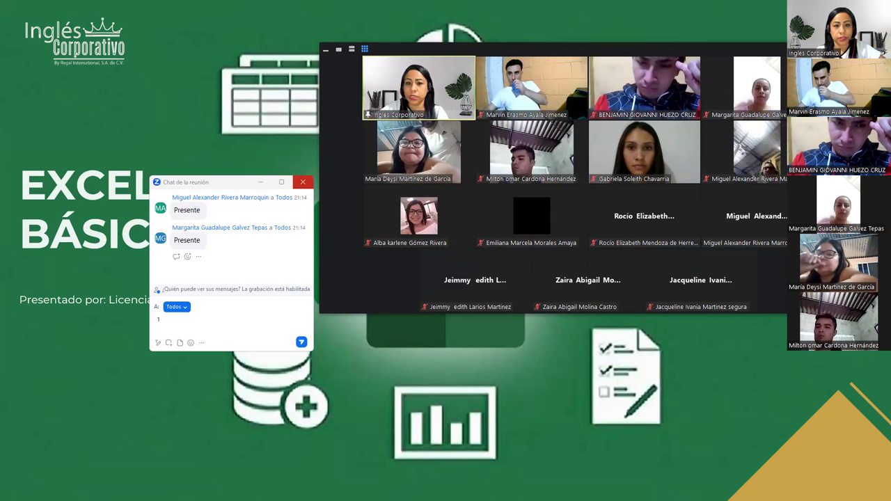
- Close the meeting chat and shrink the participant gallery to a side video strip
left_click(303, 182)
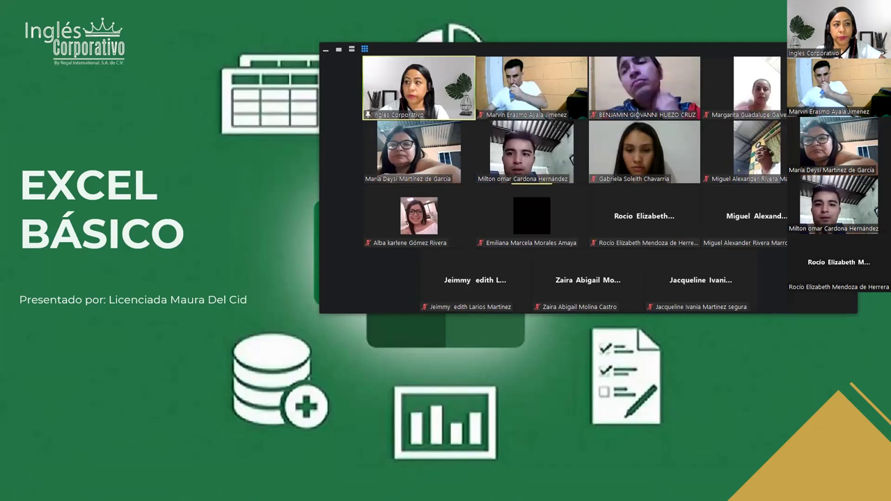
left_click(352, 48)
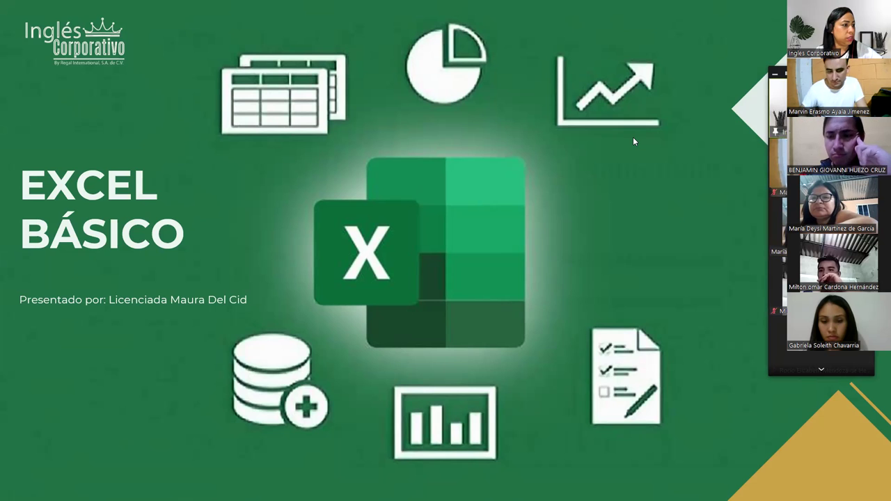
- Bring back the full participant gallery and meeting chat to read new messages, then close the chat
key("alt+F2")
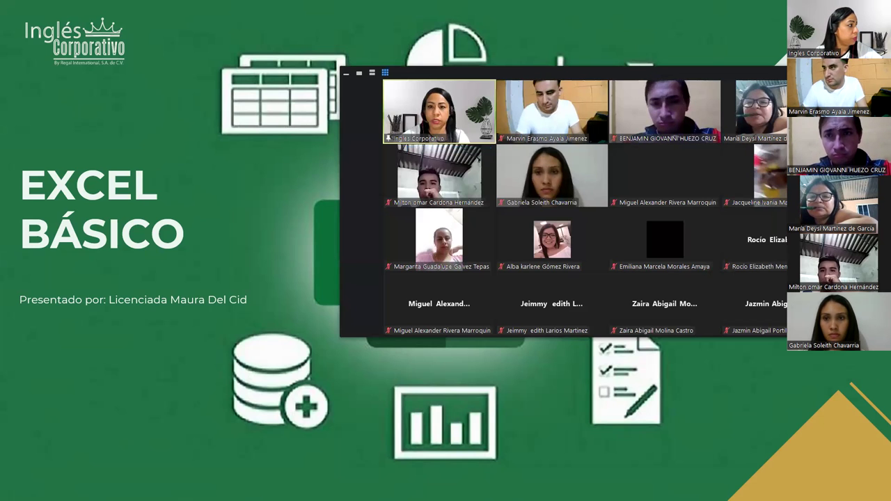
key("alt+h")
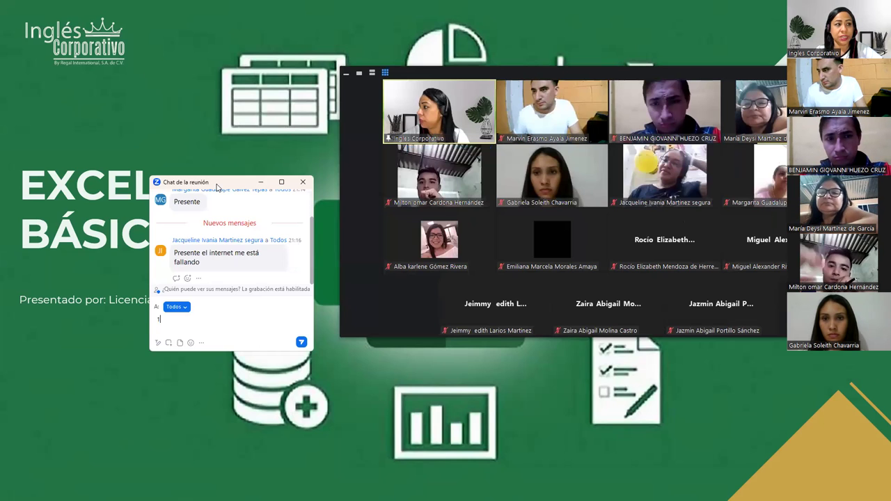
left_click(302, 182)
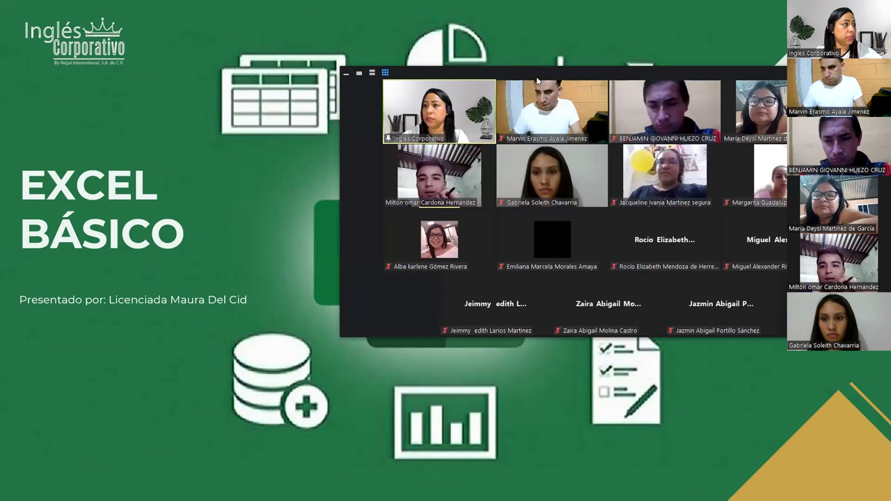
- Collapse the gallery into a narrow participant strip and advance to the SESIÓN 3 slide
left_click(360, 77)
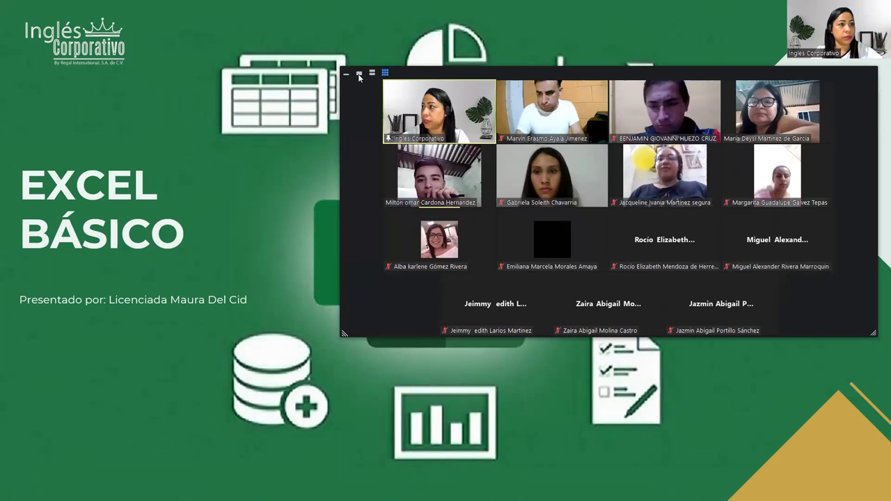
left_click(359, 77)
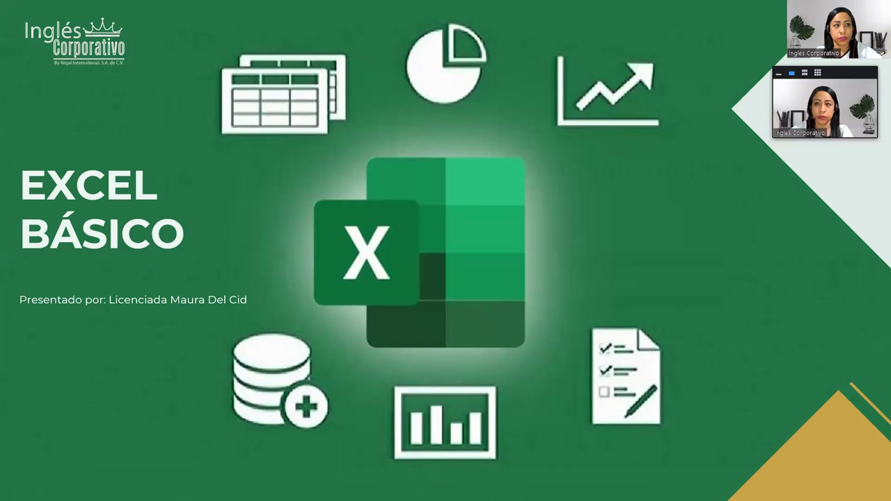
left_click(804, 73)
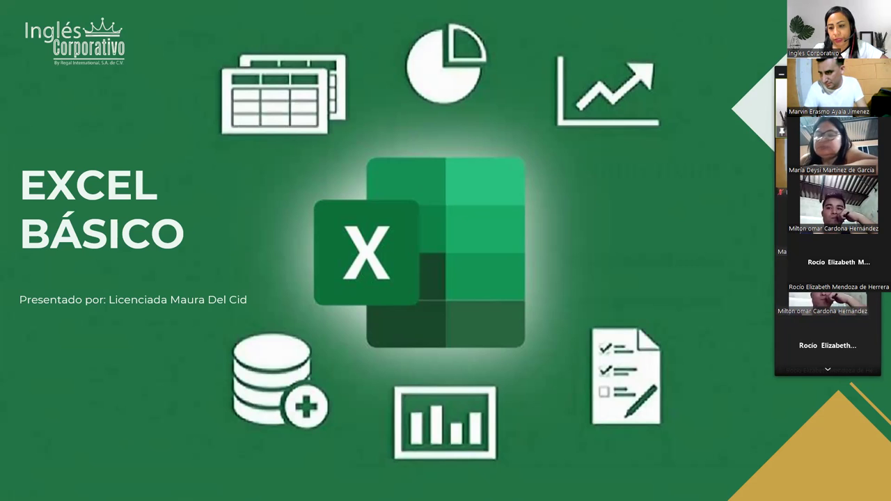
key("Right")
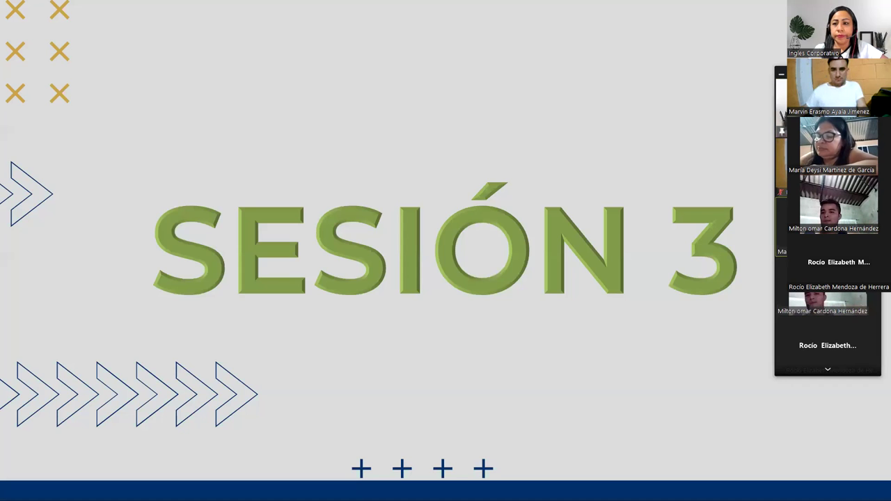
- Advance past the AGENDA slide to the CONTENIDO SESIÓN 3 slide
key("Right")
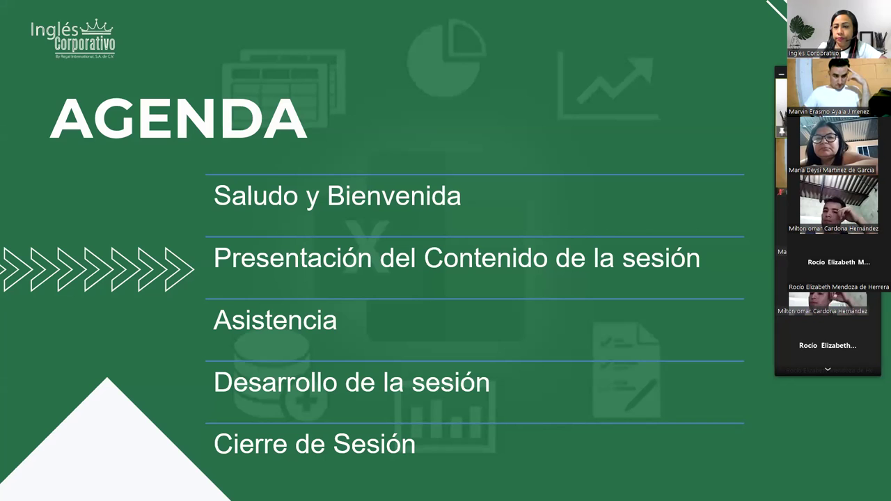
key("Right")
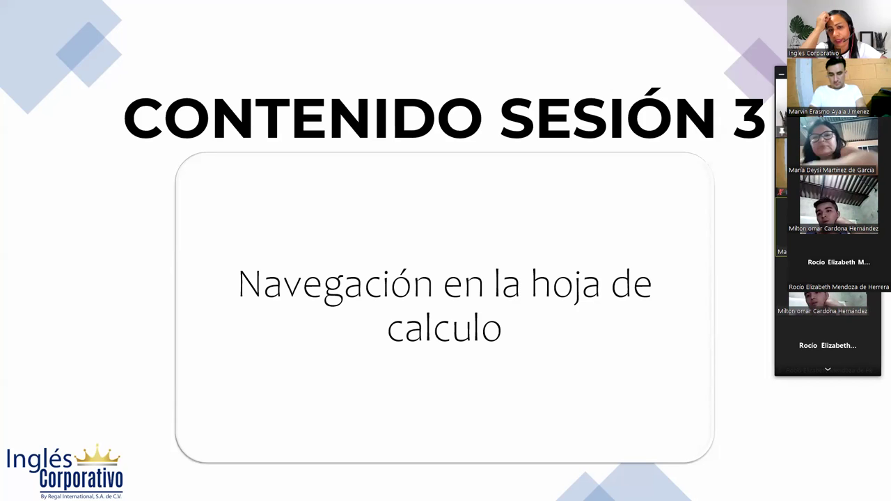
- Advance the slideshow to the OBJETIVO SESIÓN 3 slide
key("Right")
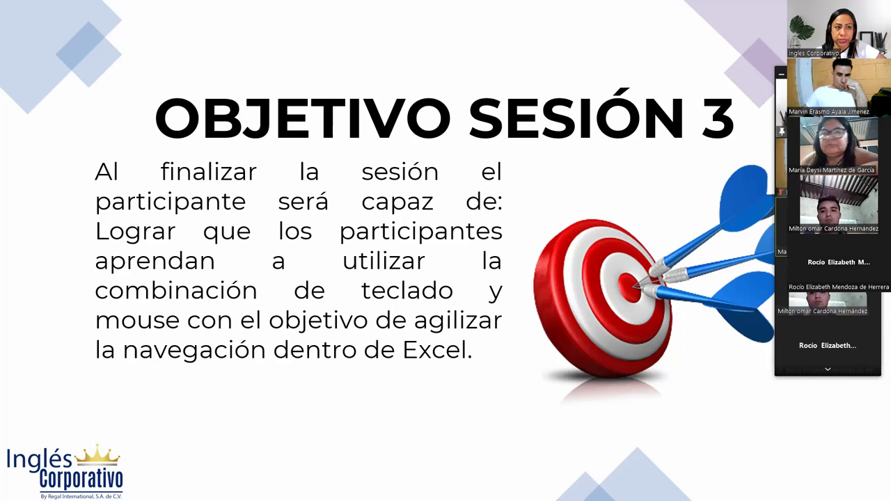
- Advance to NAVEGACIÓN ENTRE CELDAS, switch Zoom to speaker view, then show items 4–5
key("Right")
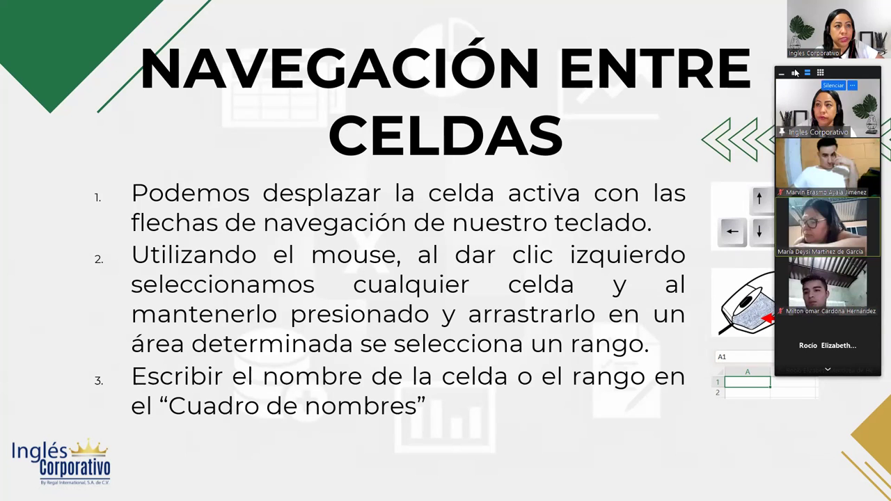
left_click(794, 72)
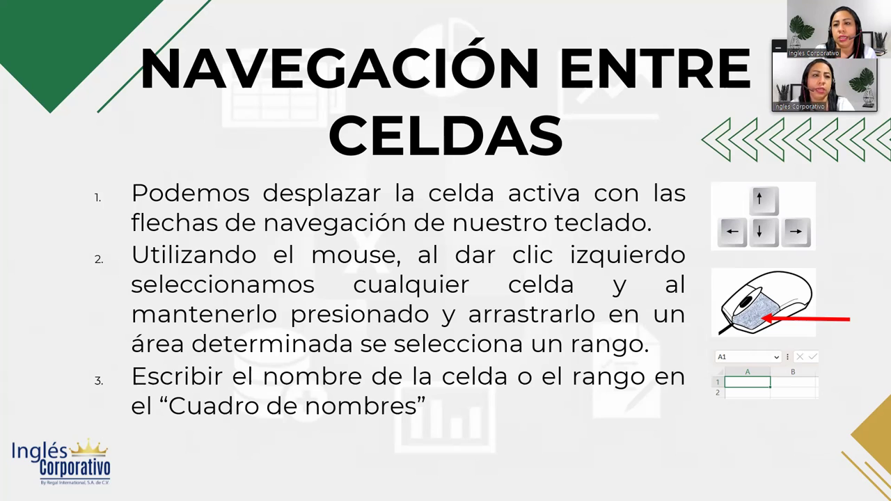
key("Right")
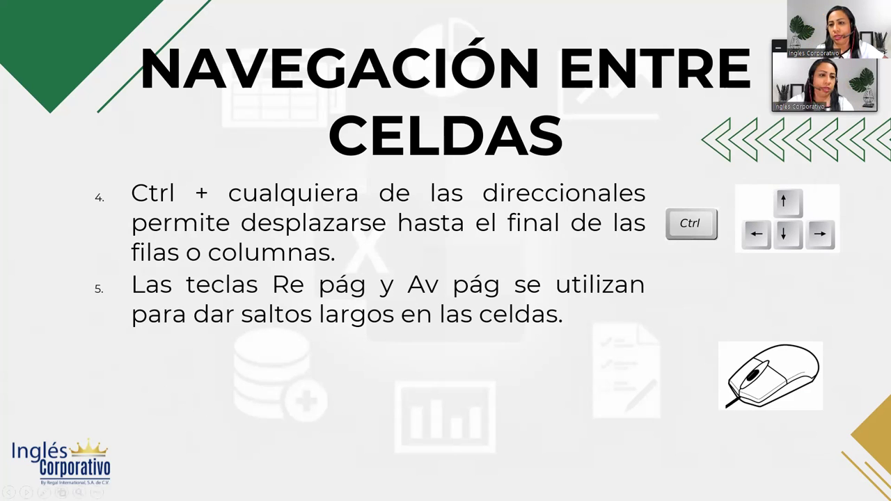
- Advance the slideshow to the SELECCIÓN DE CELDAS slide
key("Right")
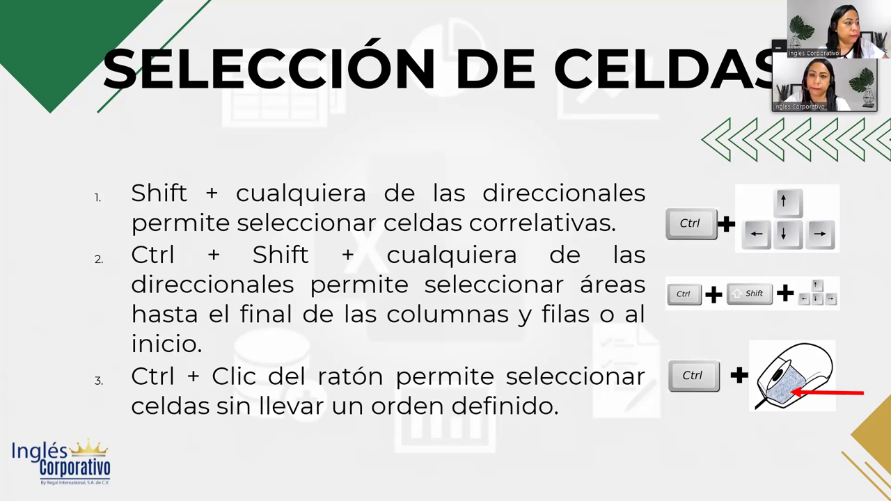
- Switch to Excel, maximize Práctica sesión 3, delete the Provincia slicer, and select cell A2
key("alt+Tab")
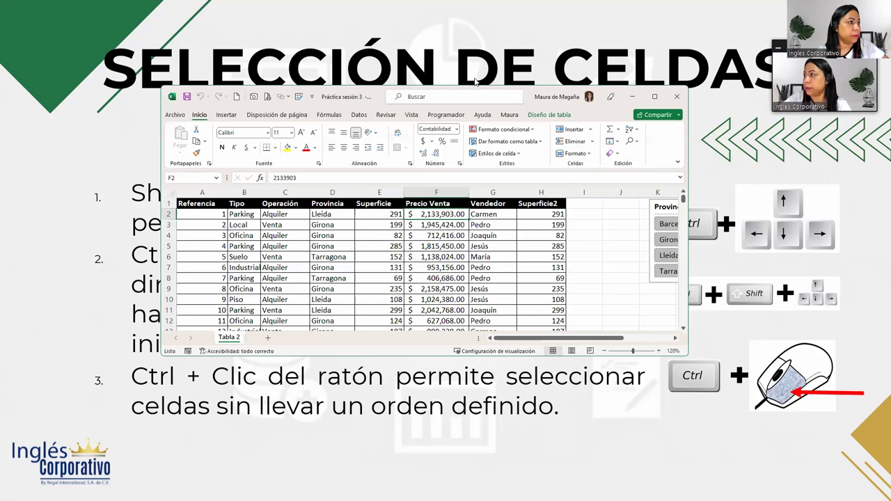
left_click(655, 97)
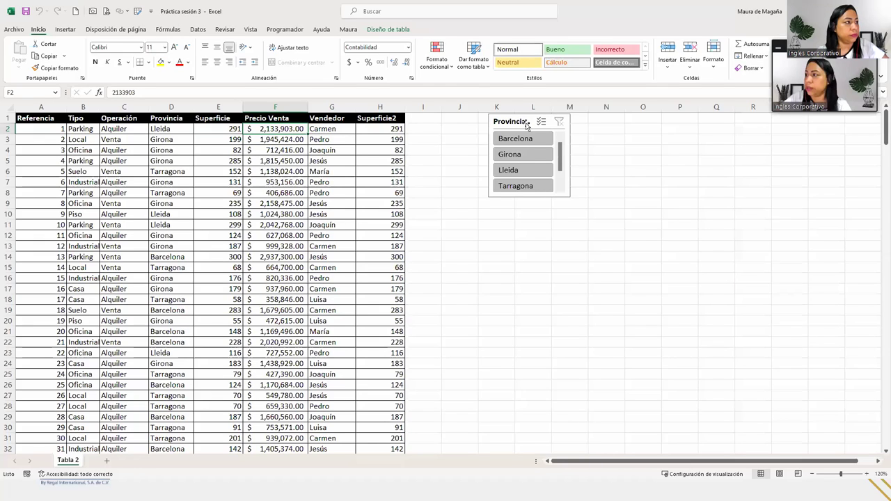
left_click(527, 125)
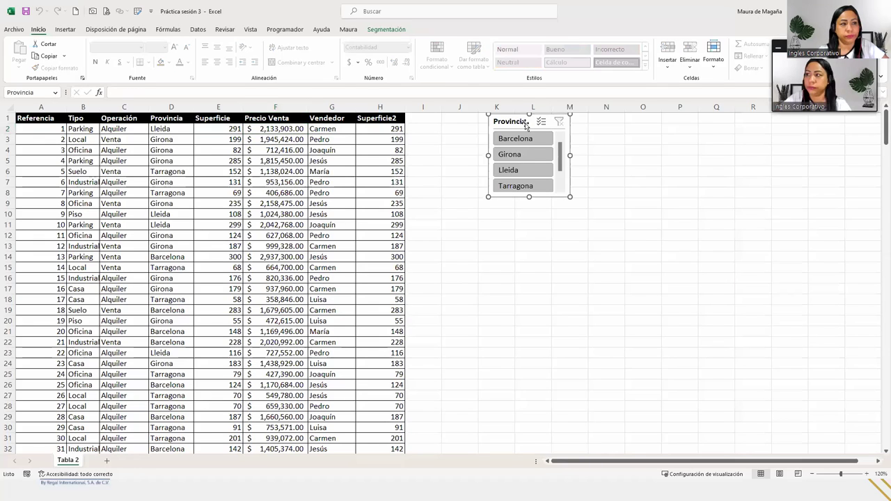
key("Delete")
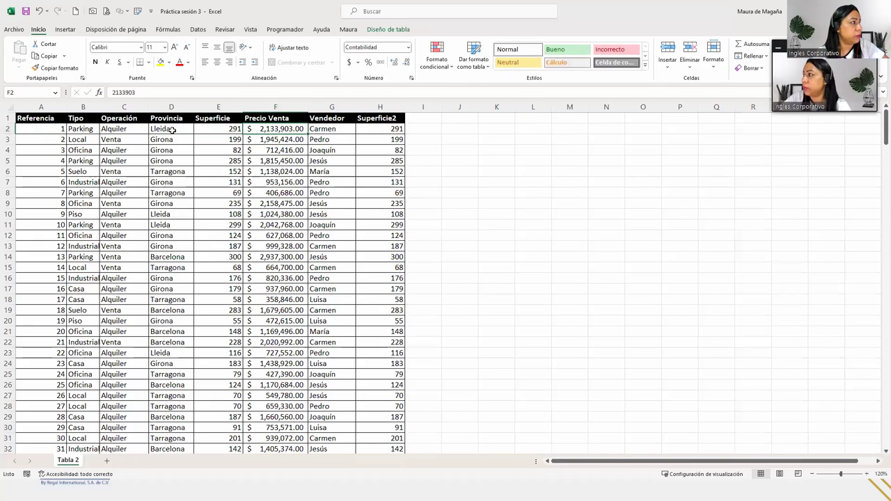
left_click(53, 129)
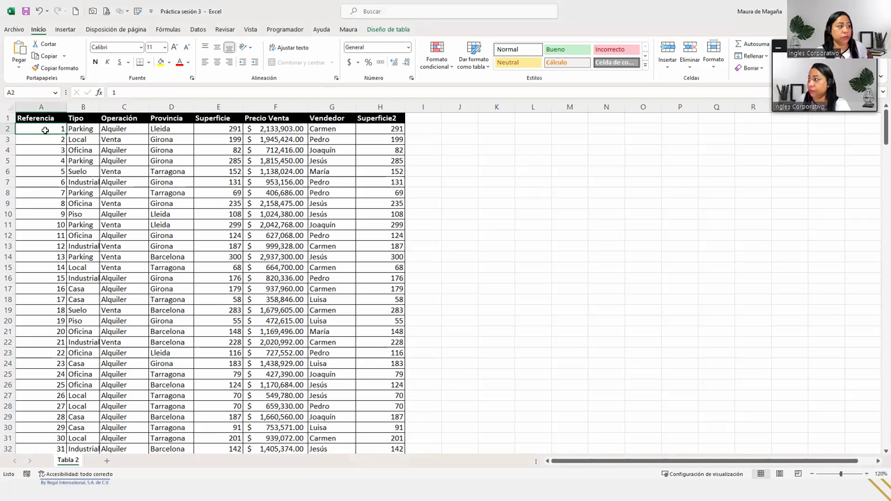
- Jump in column A between the Total row, last data row (reference 300) and the header
key("ctrl+Down")
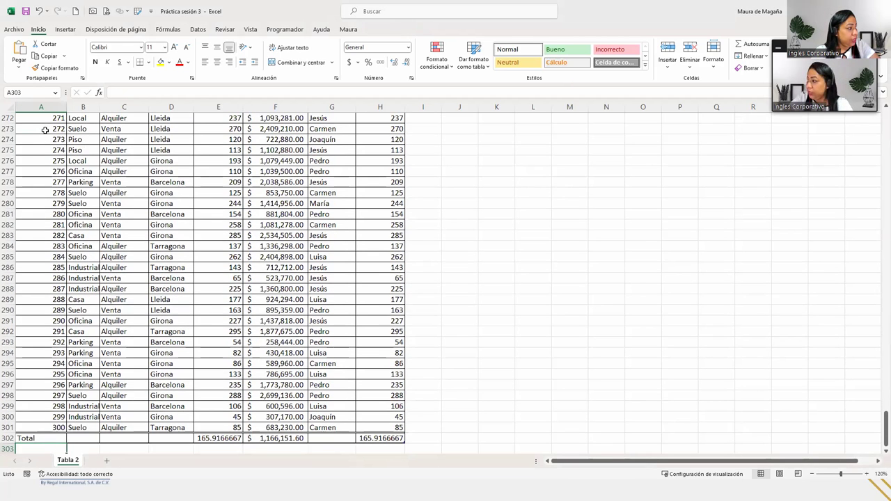
key("Up")
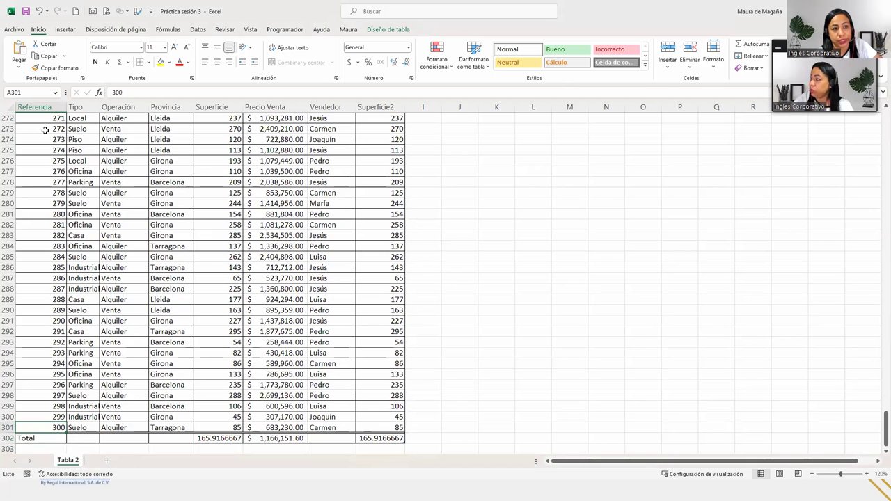
key("ctrl+Up")
left_click(43, 130)
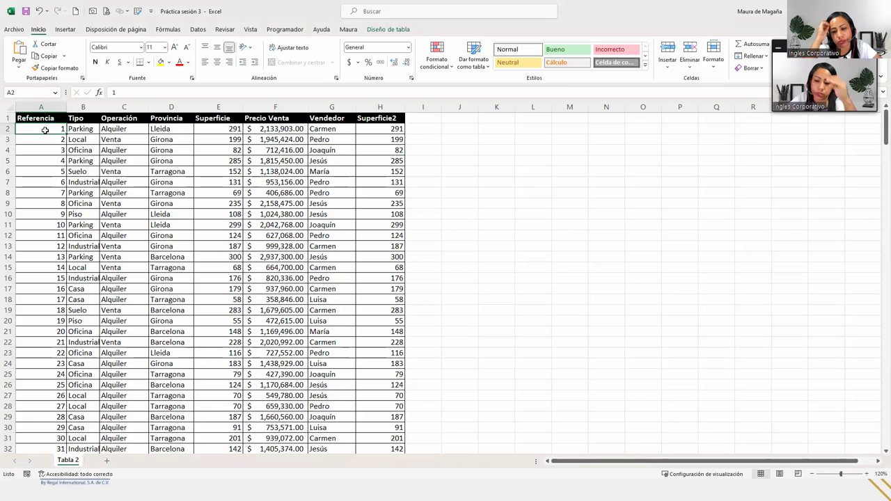
key("ctrl+Down")
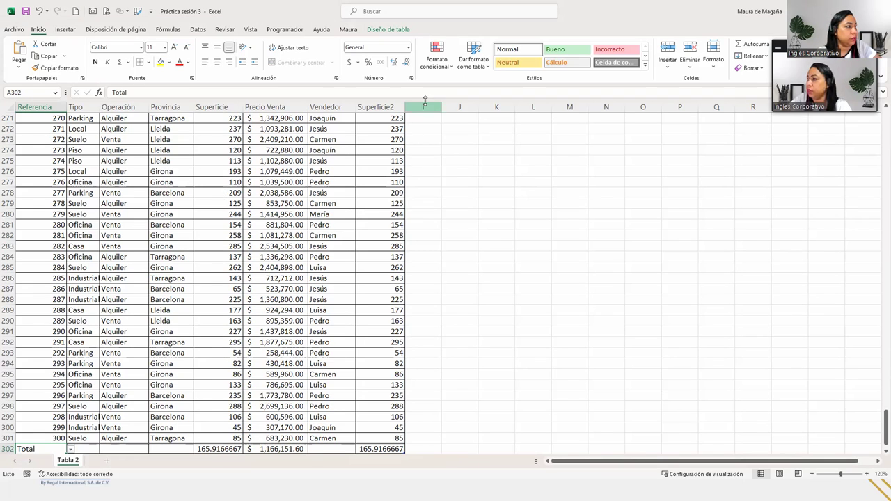
- From an empty cell in column J, return to the top of the table with Ctrl+Up
left_click(461, 126)
key("Up")
key("Up")
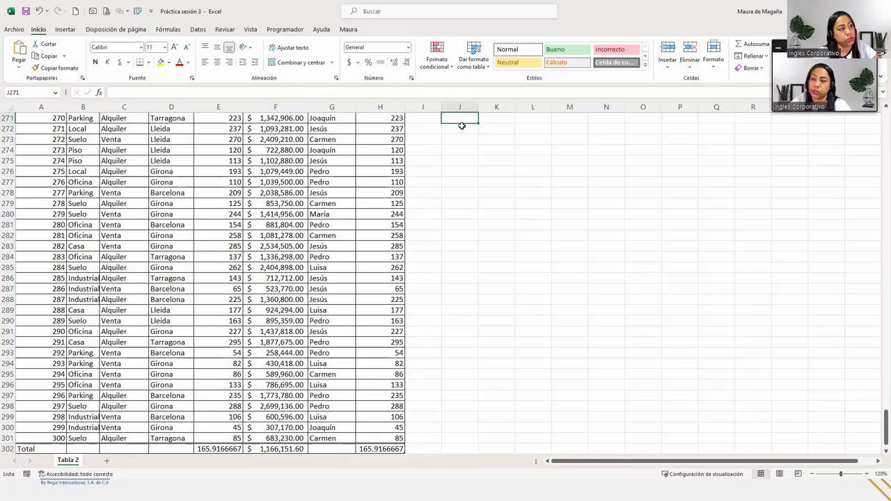
key("Up")
key("Up")
key("Up")
key("Up")
key("Up")
key("Up")
key("Up")
key("Up")
key("Up")
key("Up")
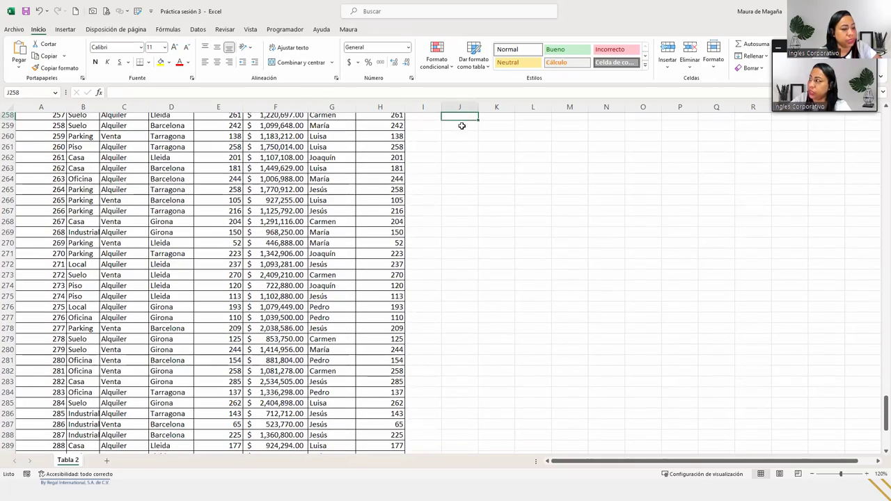
key("ctrl+Up")
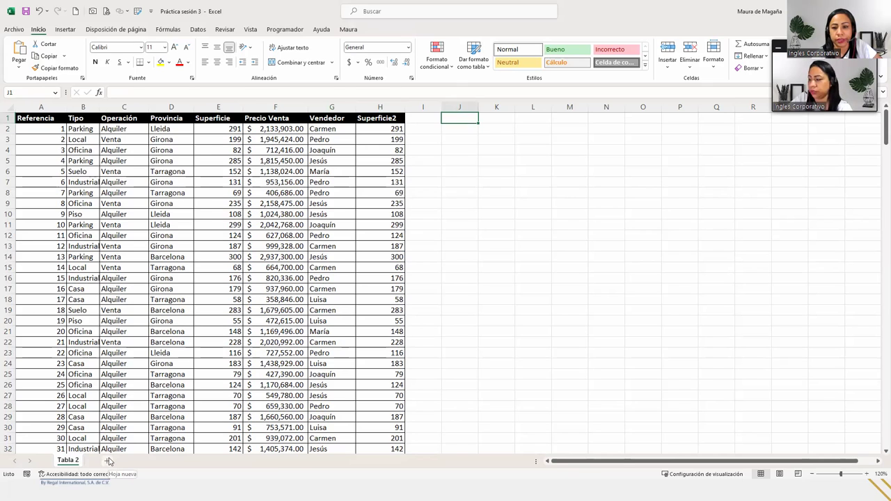
- Add the new sheet Hoja1, then jump to its last row and column and back to A1
left_click(109, 461)
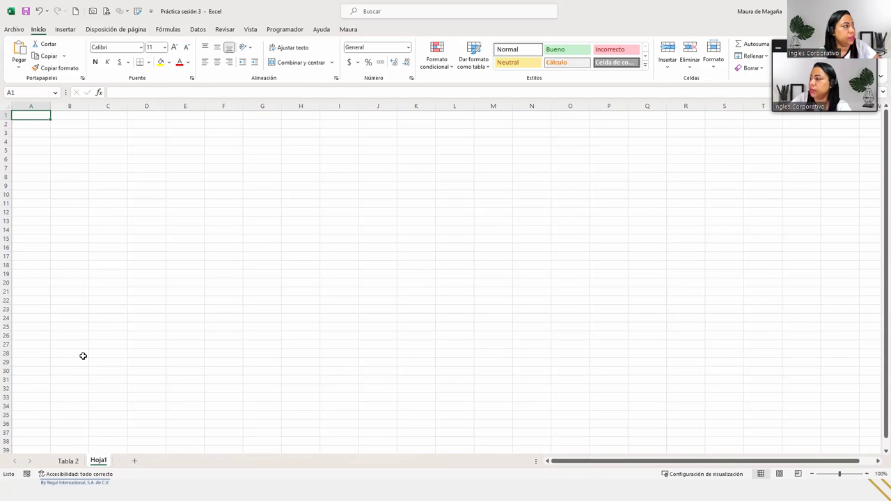
left_click(43, 124)
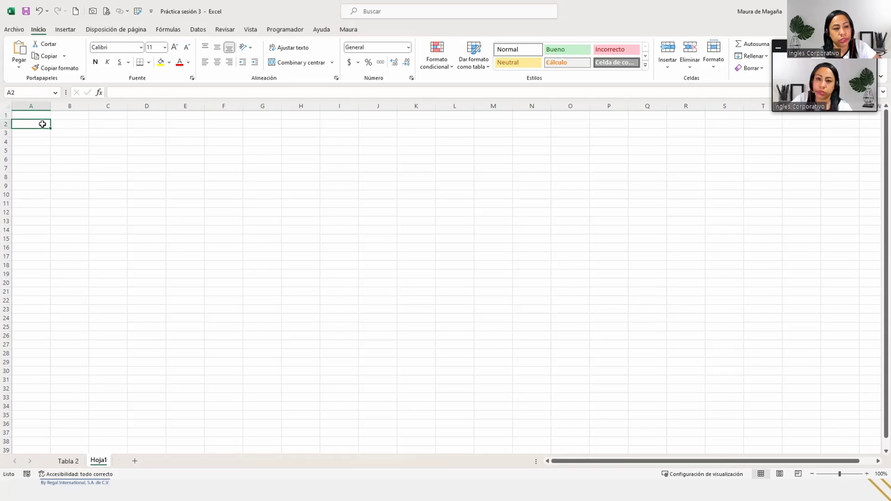
key("ctrl+Down")
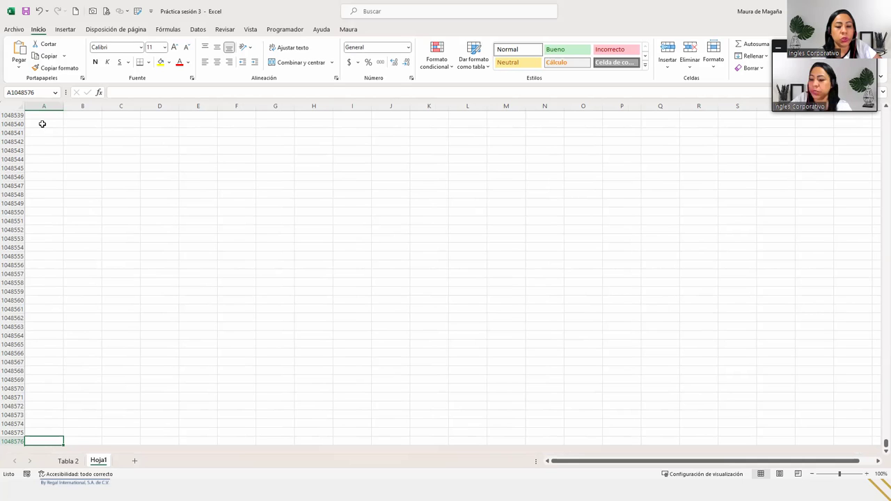
key("ctrl+Right")
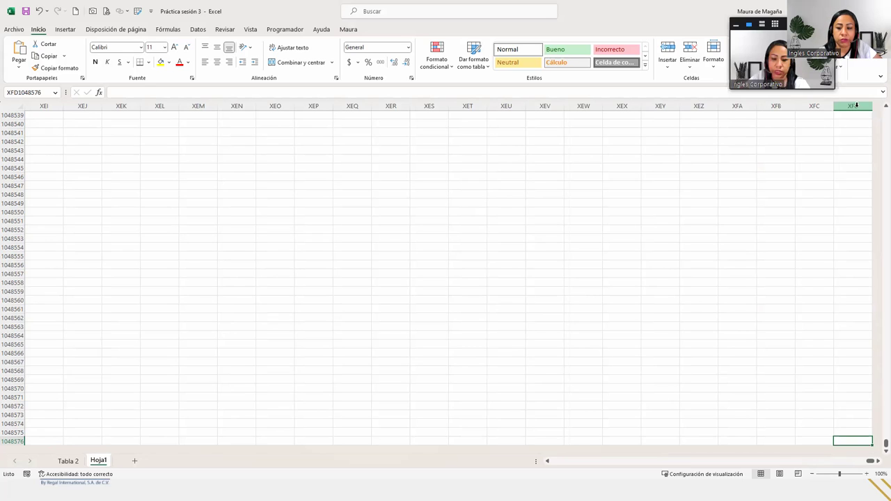
key("ctrl+Up")
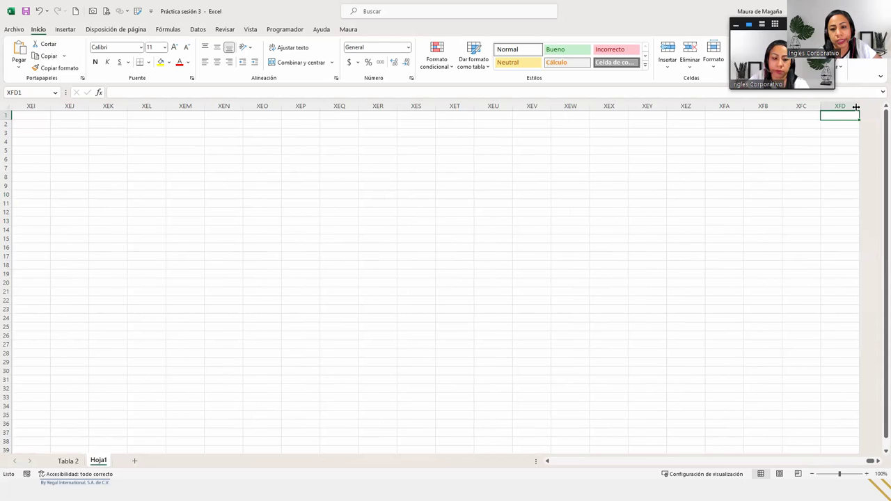
key("ctrl+Left")
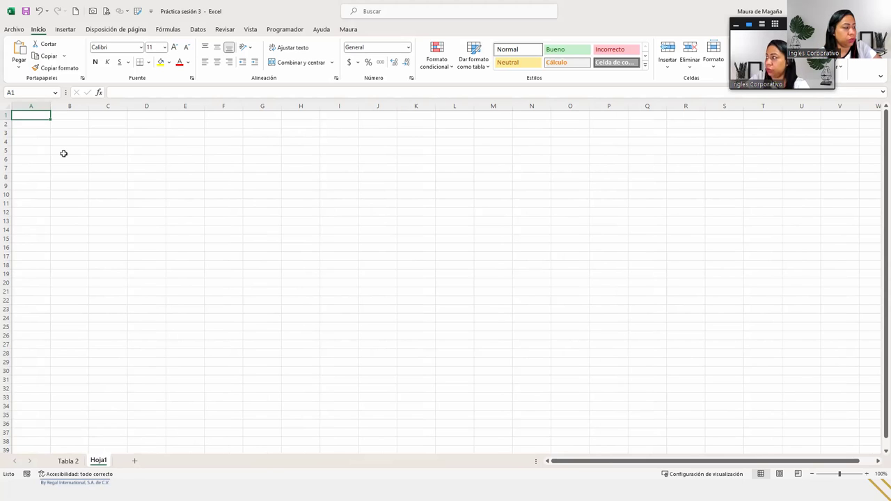
- Tour Hoja1's far corners once more with Ctrl+arrows, finishing at cell A1
key("ctrl+Down")
key("ctrl+Right")
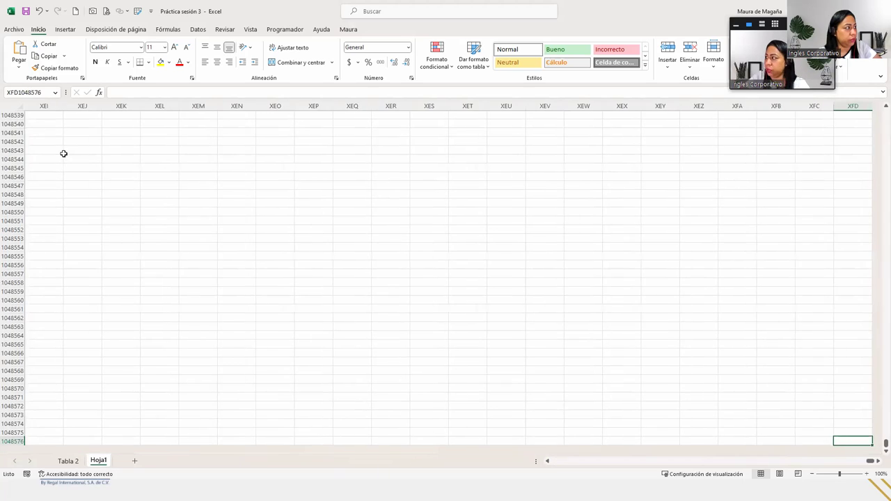
key("ctrl+Up")
key("ctrl+Left")
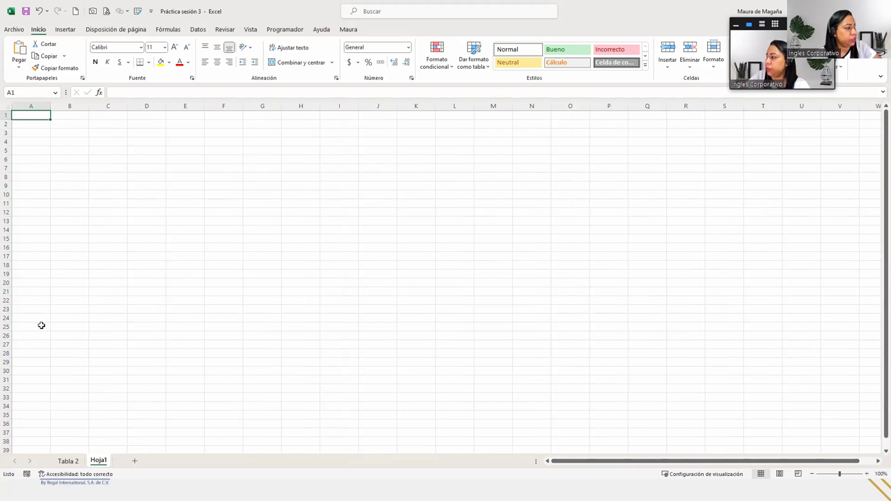
left_click(67, 462)
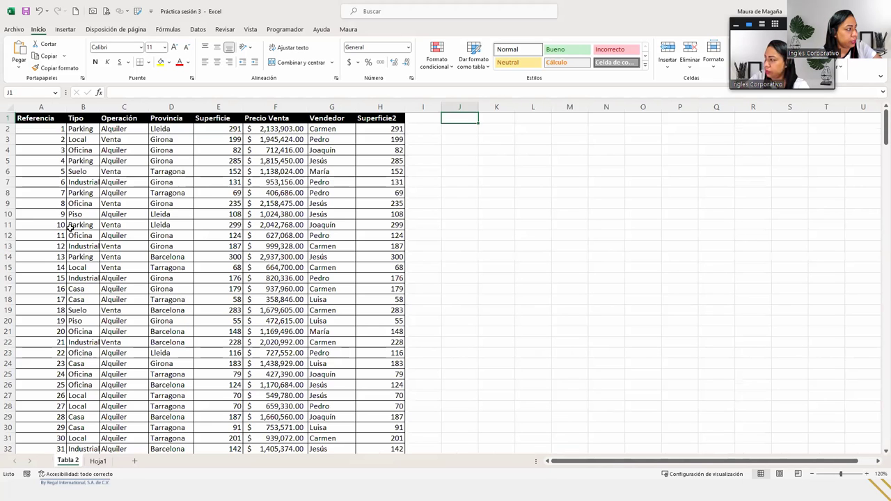
left_click(51, 119)
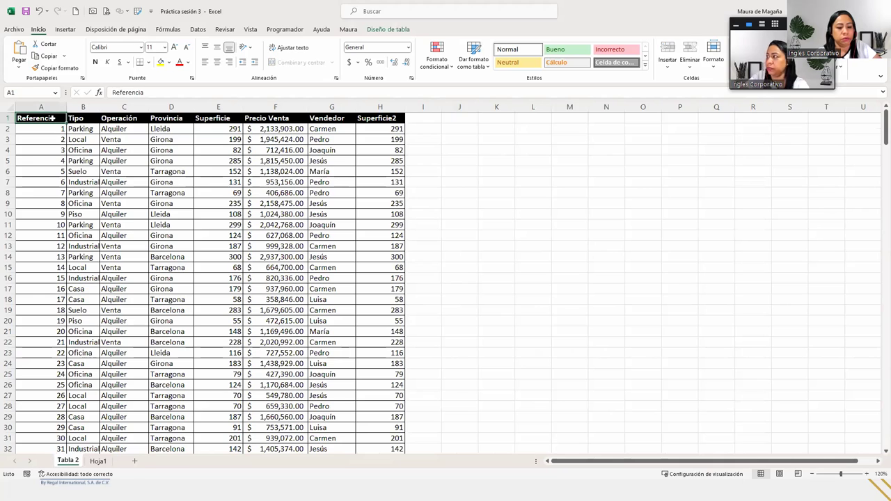
key("ctrl+Down")
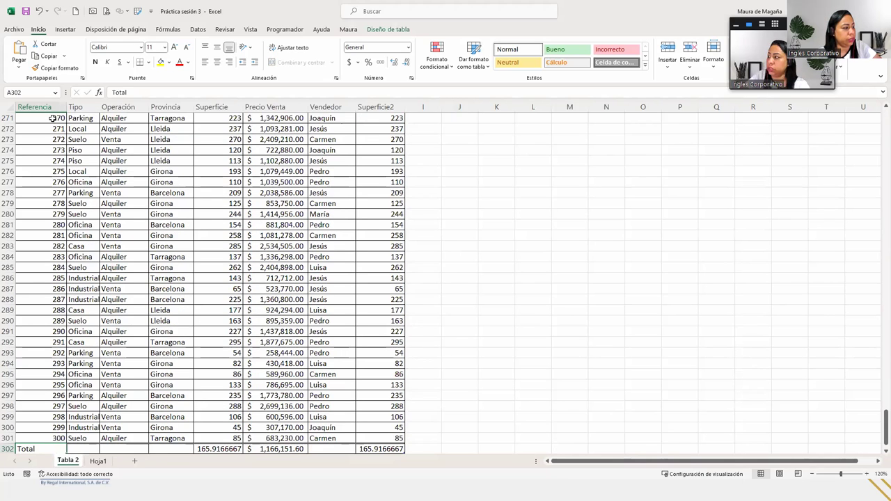
key("ctrl+Right")
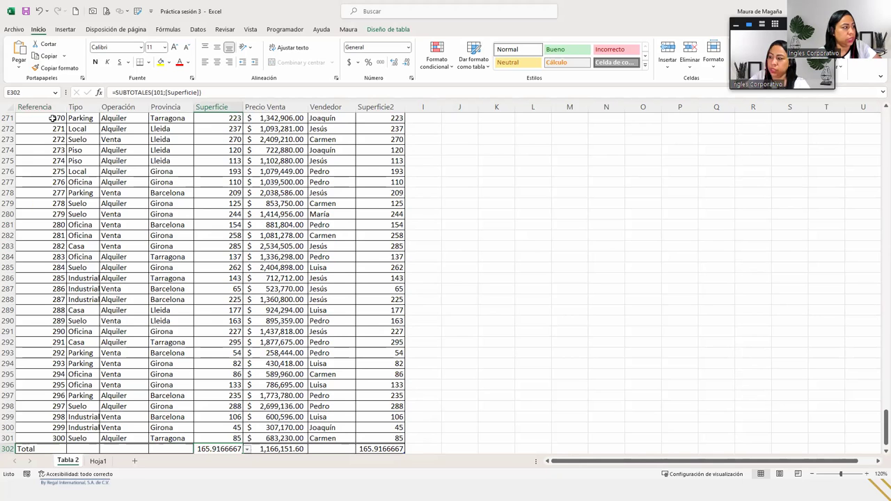
key("ctrl+Up")
key("ctrl+Left")
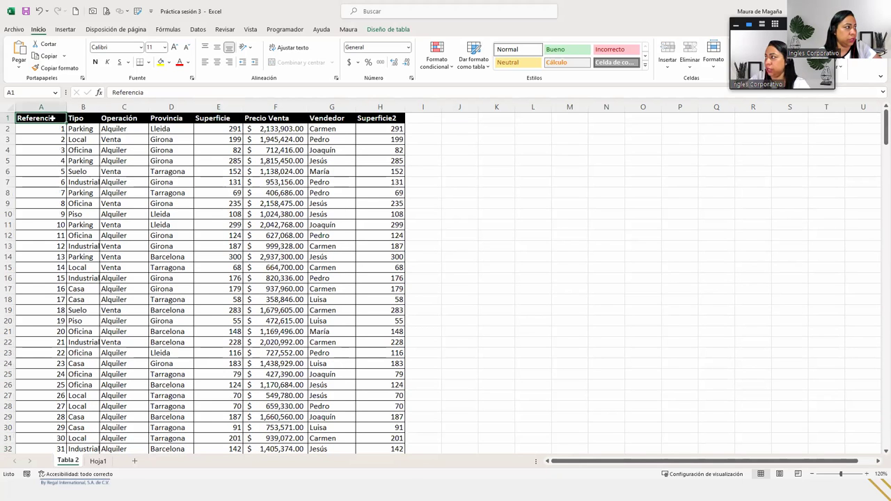
key("ctrl+Right")
key("ctrl+Down")
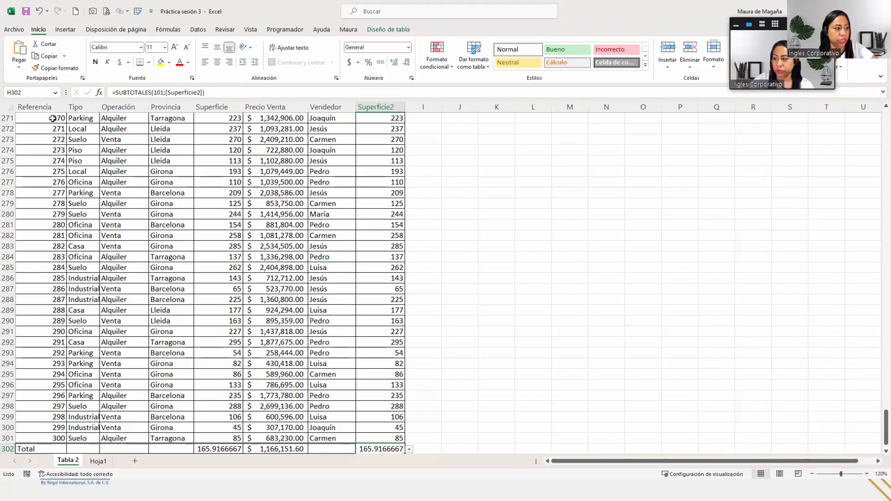
key("ctrl+Down")
key("ctrl+Up")
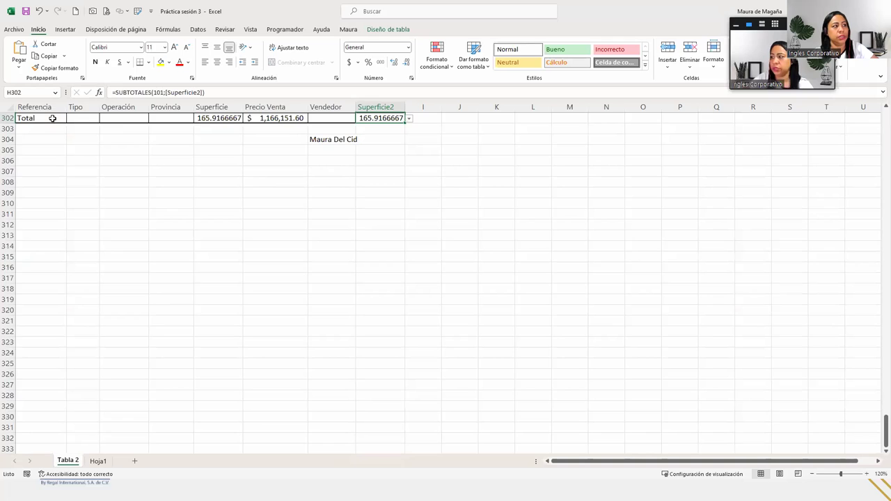
key("ctrl+Up")
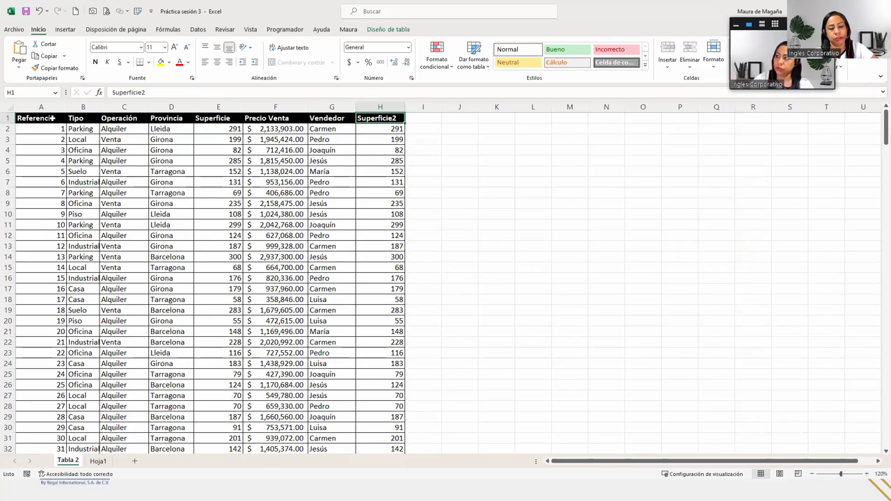
key("ctrl+Down")
key("ctrl+Down")
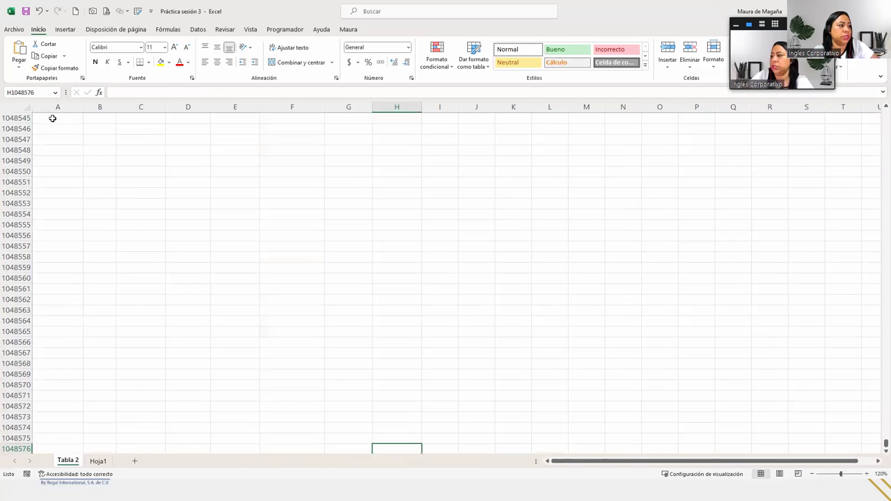
key("ctrl+Up")
key("ctrl+Up")
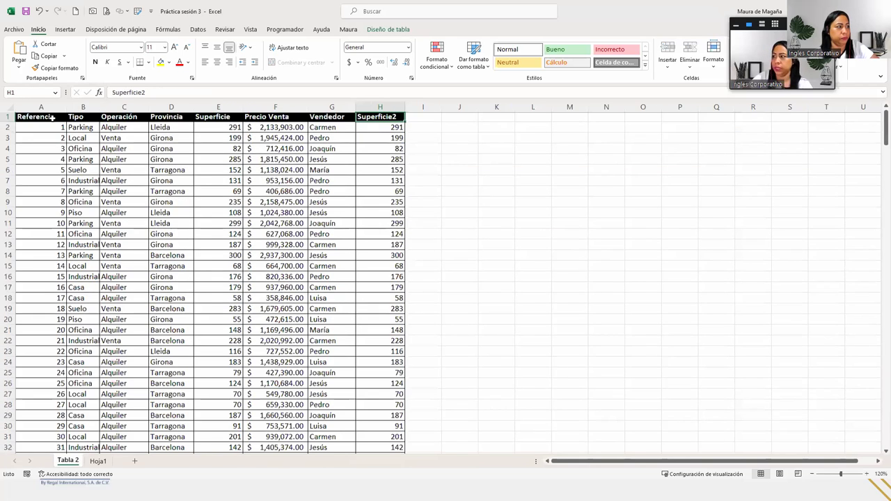
key("Left")
key("Left")
key("Left")
key("Left")
key("Left")
key("Left")
key("Left")
key("Down")
key("Down")
key("Down")
key("Down")
key("Down")
key("Down")
key("Right")
key("Right")
key("Right")
key("Right")
key("Right")
key("Right")
key("Right")
key("Right")
key("Left")
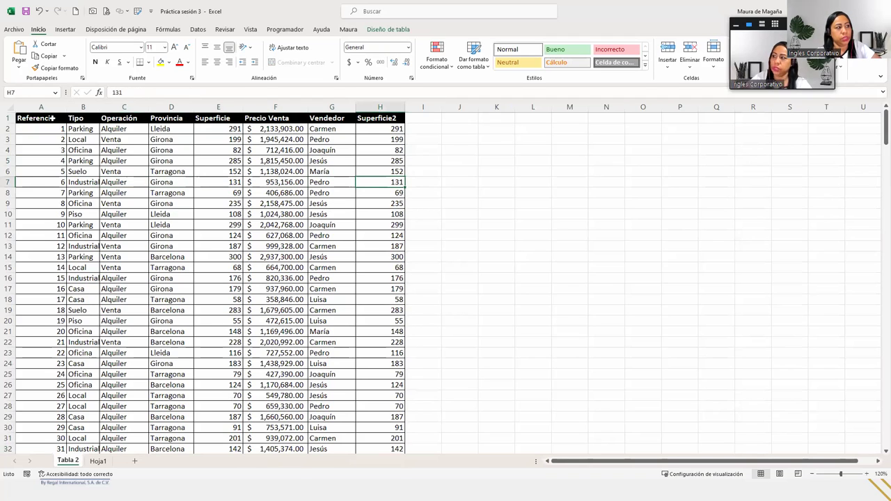
key("Home")
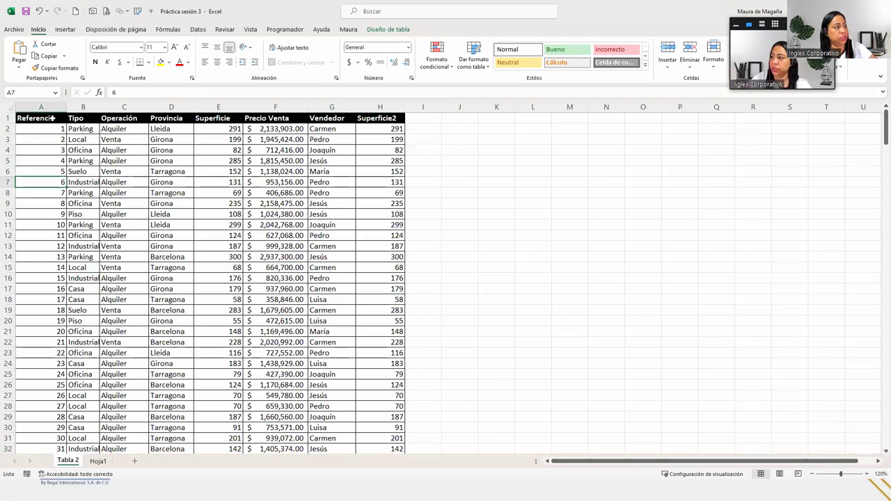
key("ctrl+Right")
key("Home")
key("ctrl+Right")
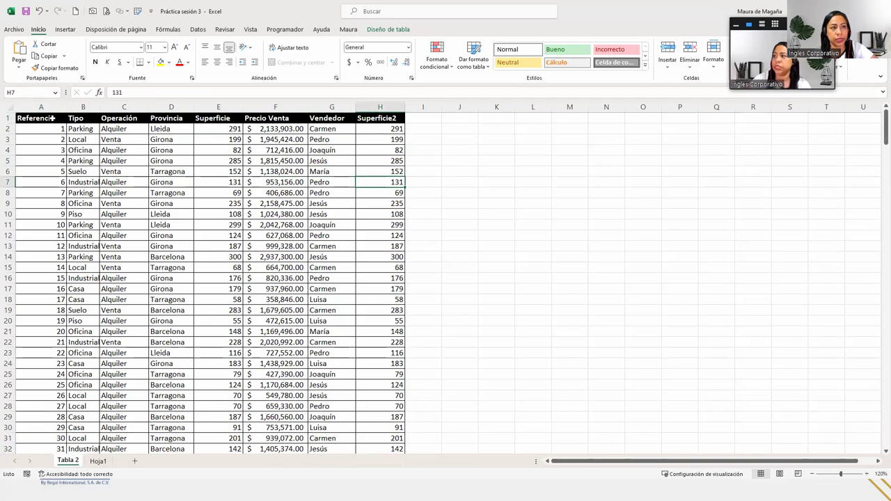
key("Home")
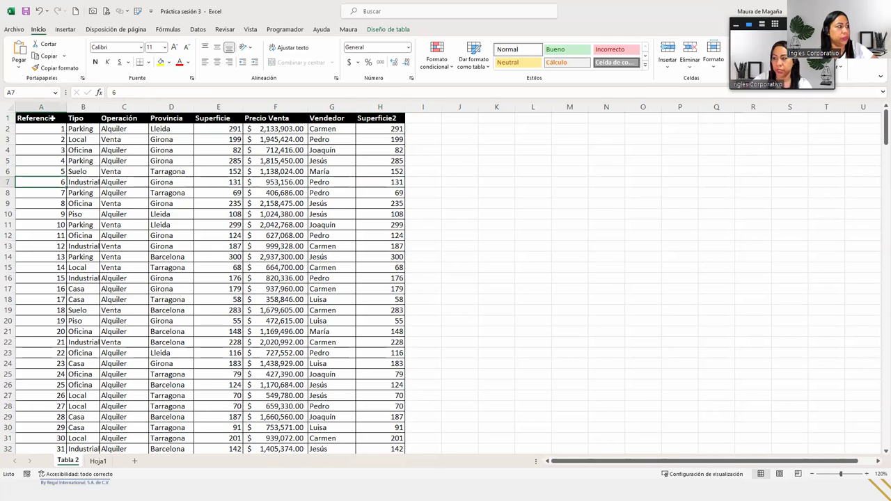
left_click(84, 148)
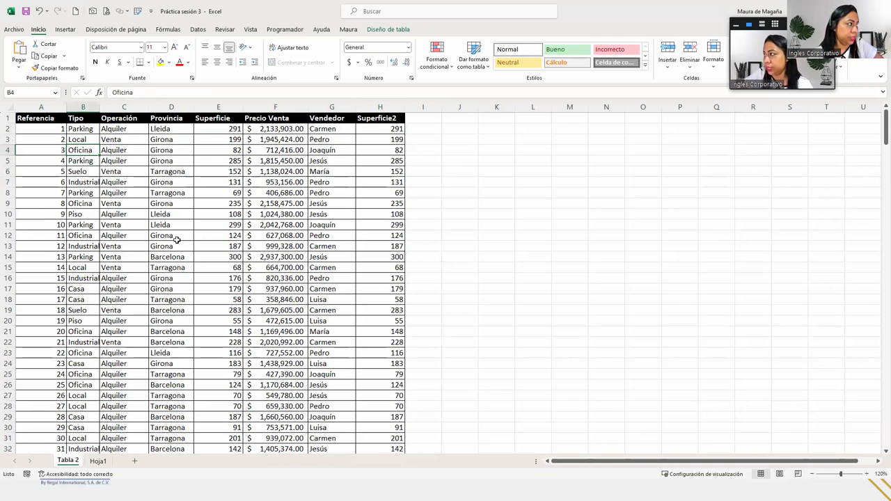
left_click(60, 131)
left_click(96, 128)
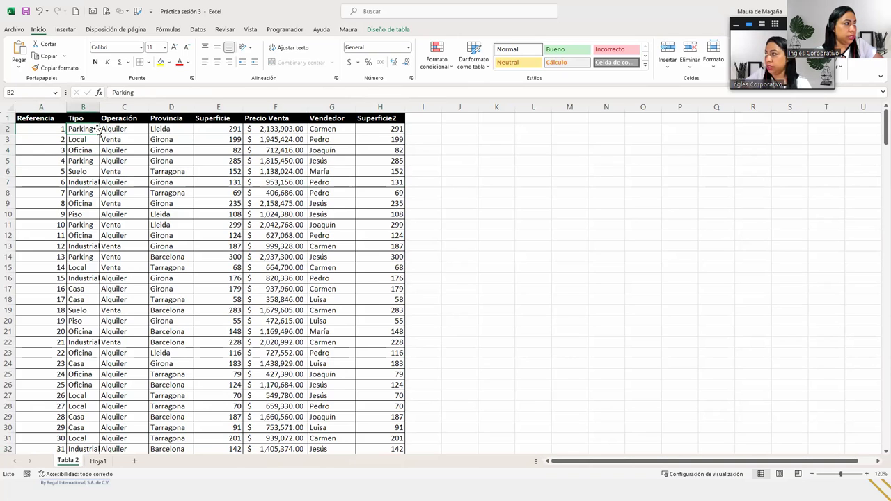
left_click(154, 137)
left_click(245, 151)
left_click(339, 160)
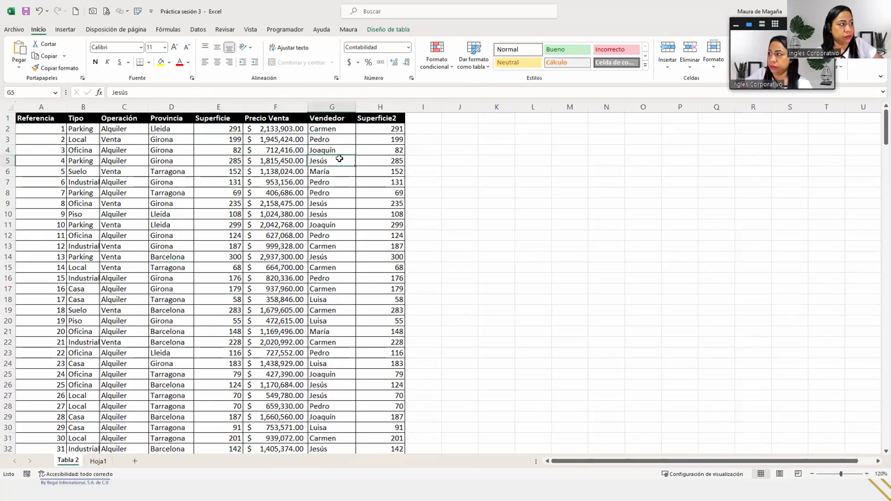
left_click(392, 182)
left_click(370, 224)
left_click(306, 222)
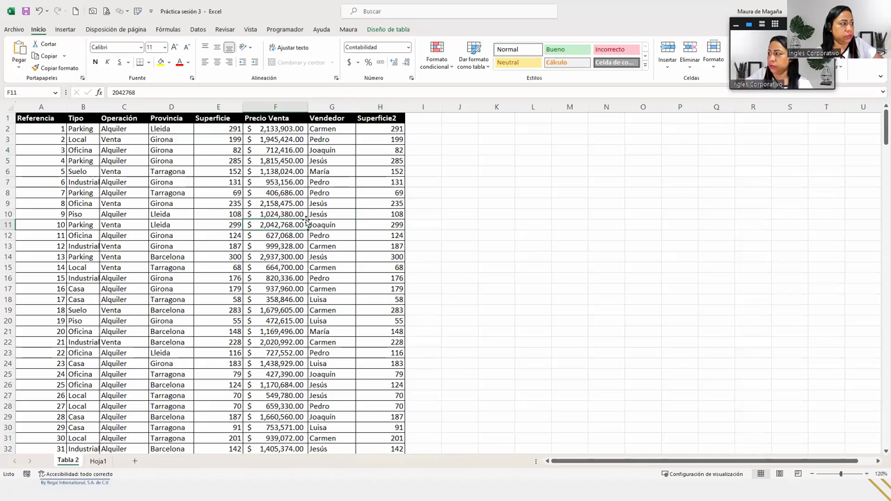
left_click(240, 195)
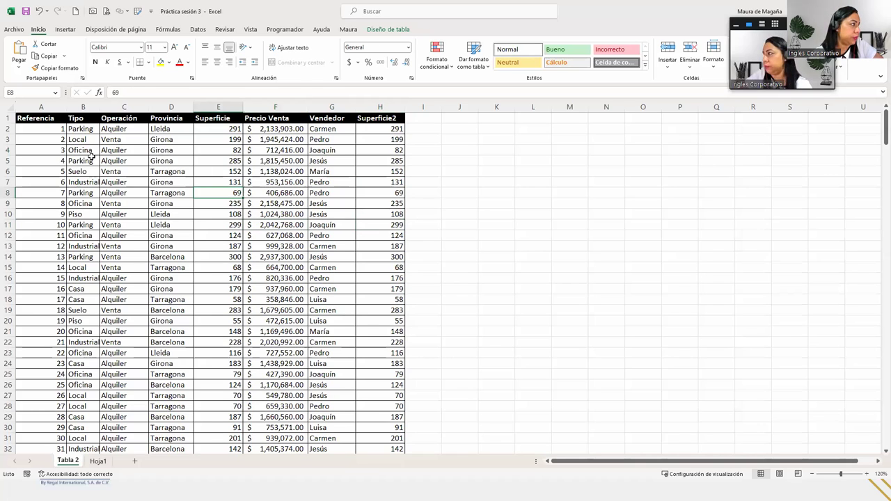
left_click(48, 130)
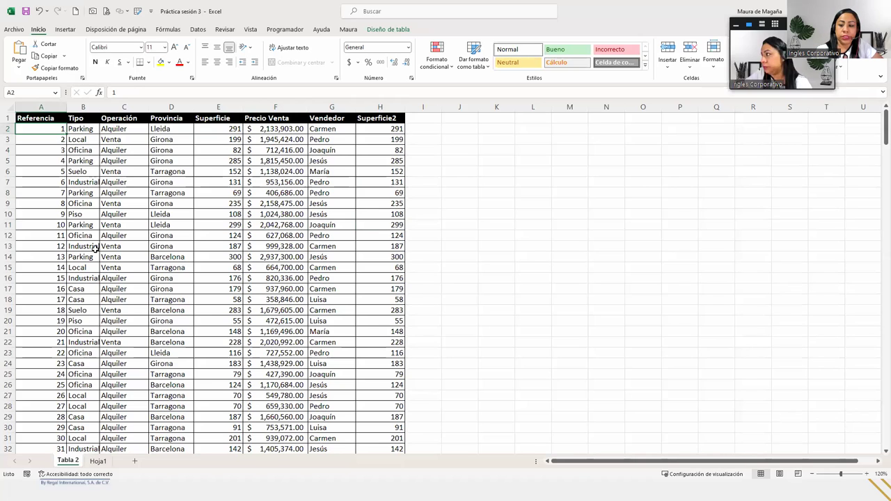
key("Down")
key("Down")
key("Down")
key("Down")
key("Down")
key("Down")
key("Down")
key("Down")
key("Down")
key("Down")
key("Down")
key("Down")
key("Down")
key("Down")
key("Down")
key("Up")
key("Up")
key("Up")
key("Up")
key("Up")
key("Up")
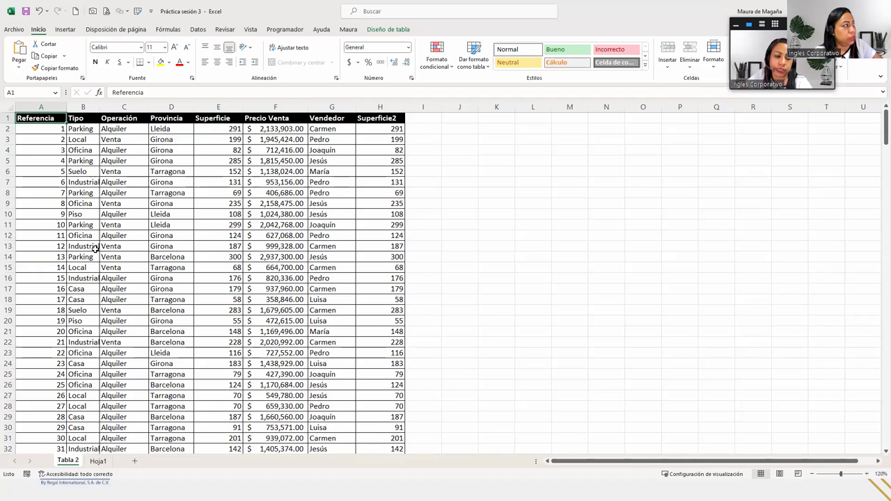
key("Page_Down")
key("Page_Down")
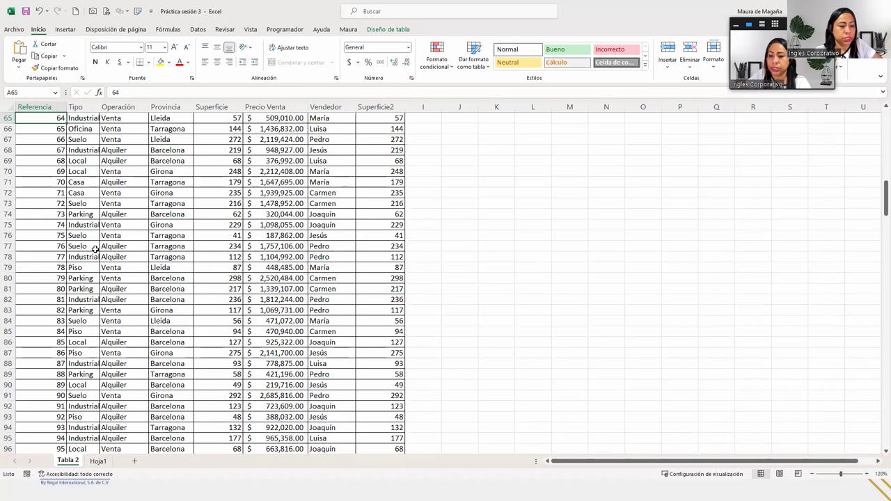
key("Page_Down")
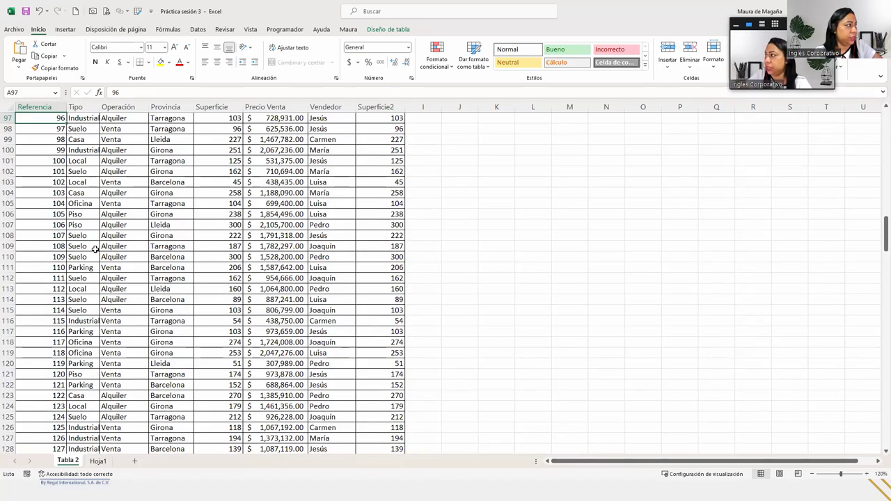
key("Page_Down")
key("Page_Down")
key("Page_Down")
key("Page_Down")
key("Page_Down")
key("Page_Down")
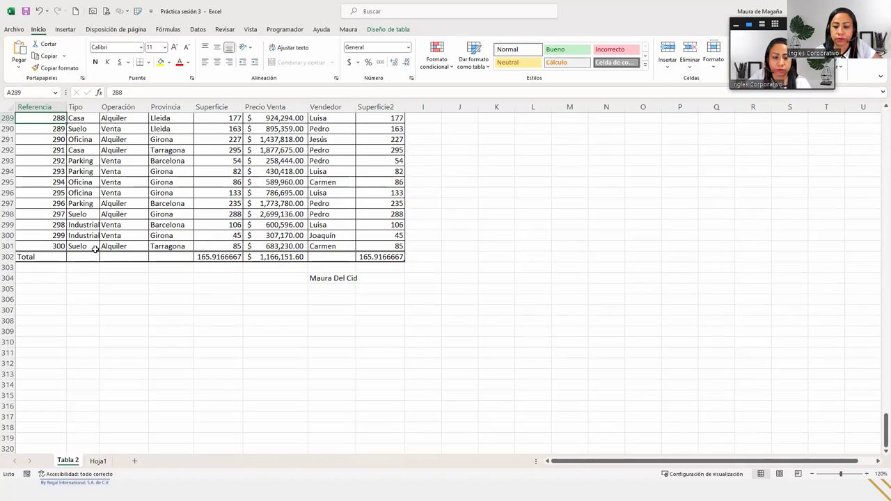
key("Page_Up")
key("Page_Up")
key("Page_Up")
key("Page_Up")
key("Page_Up")
key("Page_Up")
key("Page_Up")
key("Page_Up")
key("Page_Up")
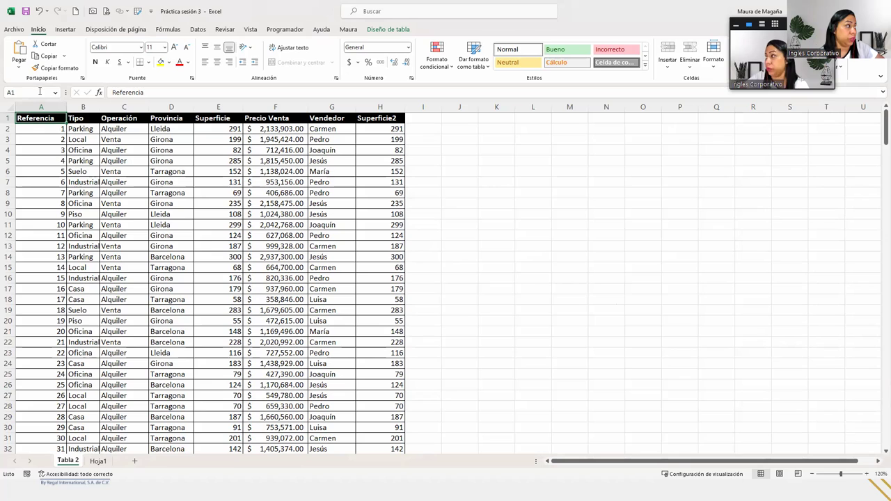
- Try a first selection near the Referencia column, then cancel it back to A1
left_click(145, 224)
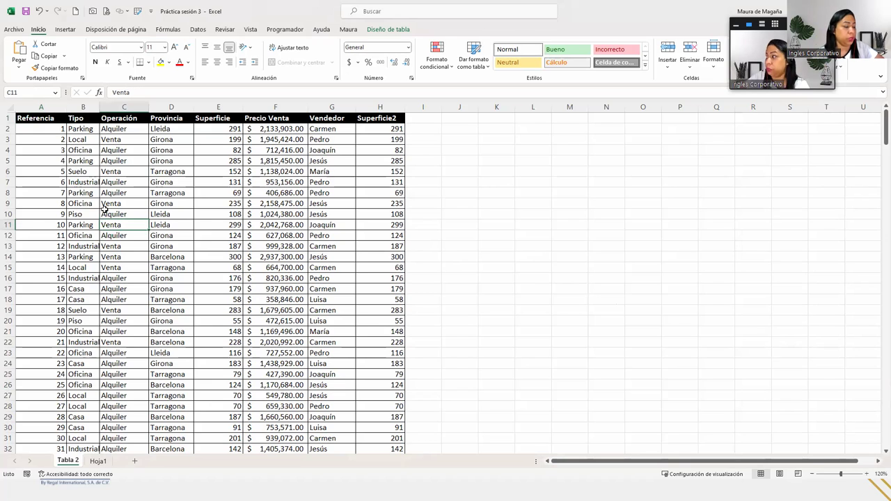
key("Left")
key("Left")
key("Up")
key("Up")
key("Up")
key("Up")
key("Up")
key("Up")
key("Up")
key("Up")
key("Up")
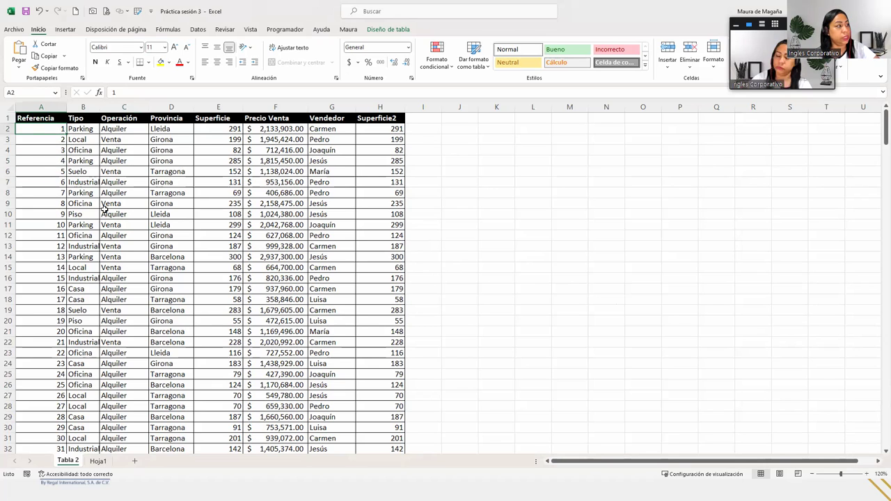
key("shift+Down")
key("shift+Down")
key("shift+Down")
key("shift+Down")
key("shift+Down")
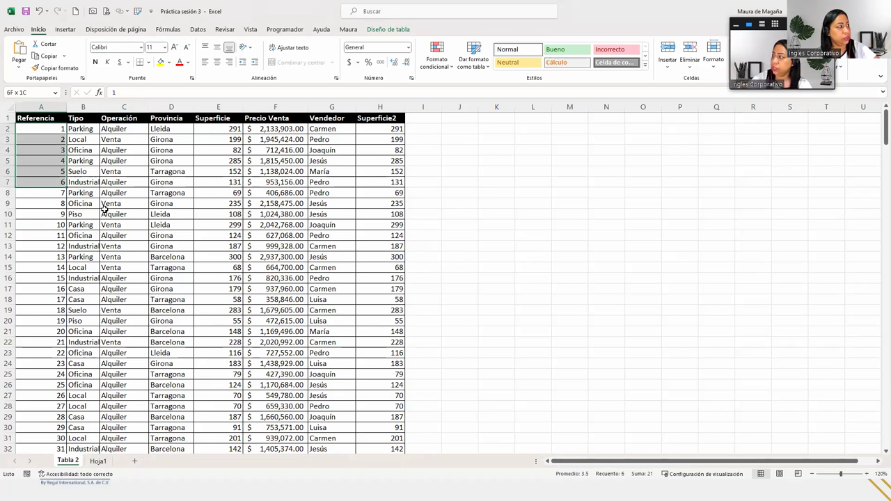
key("shift+Down")
key("shift+Down")
key("shift+Down")
key("shift+Down")
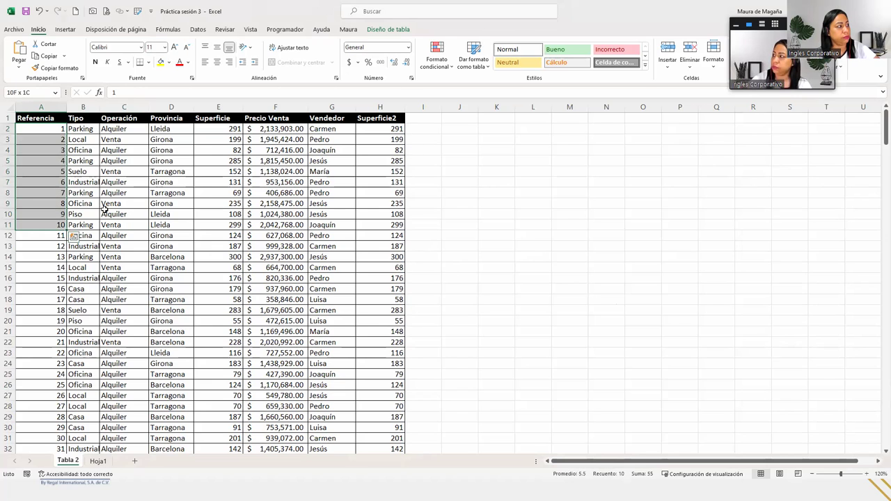
key("shift+Right")
key("shift+Right")
key("shift+Right")
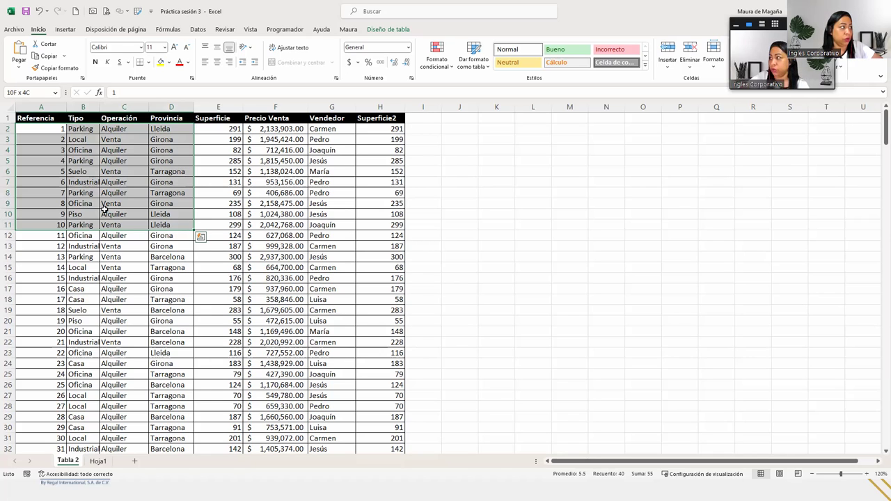
key("ctrl+Home")
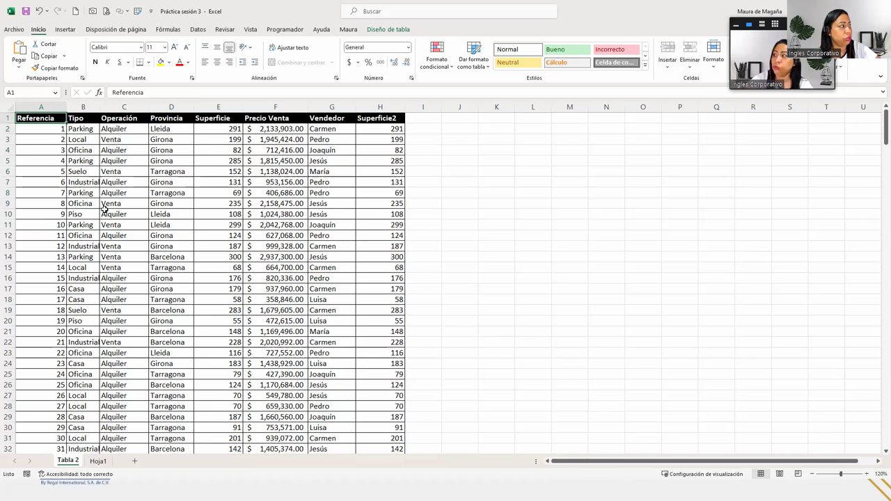
- Extend the selection from A1 down and across over the header and records toward H11
key("shift+Down")
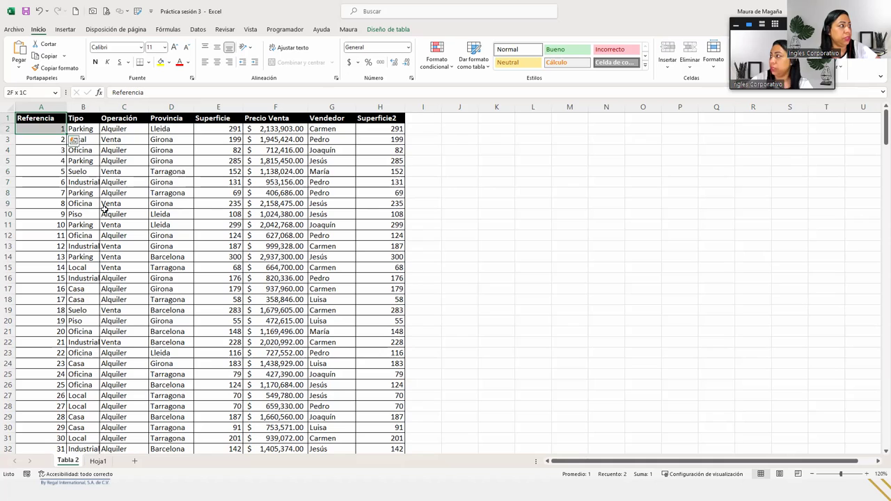
key("shift+Down")
key("shift+Down")
key("shift+Down")
key("shift+Down")
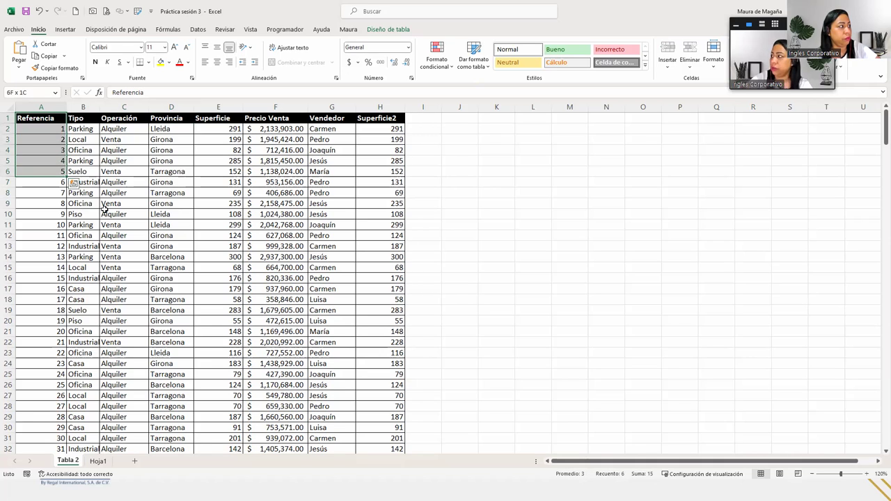
key("shift+Down")
key("shift+Down")
key("shift+Down")
key("shift+Down")
key("shift+Down")
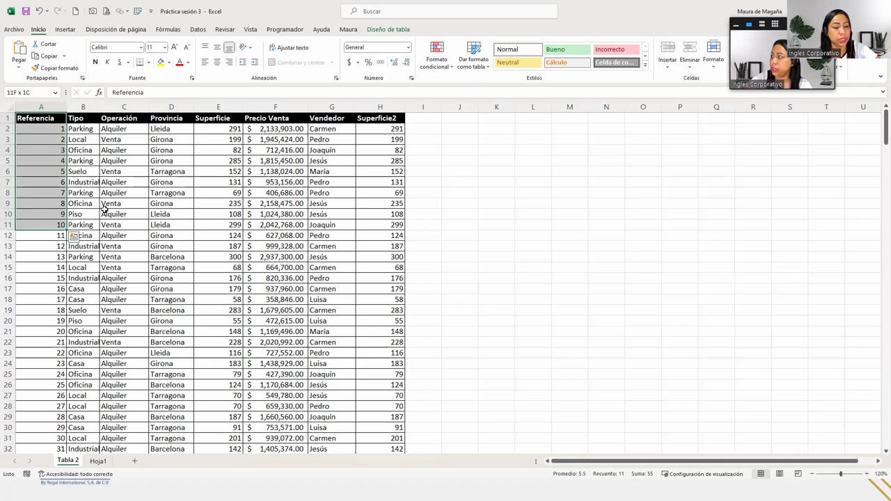
key("shift+Right")
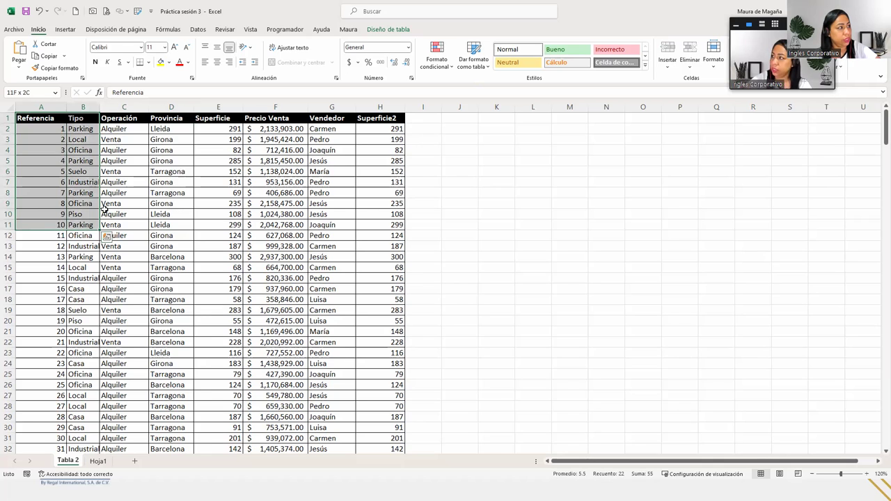
key("shift+Right")
key("shift+Right")
key("shift+Right")
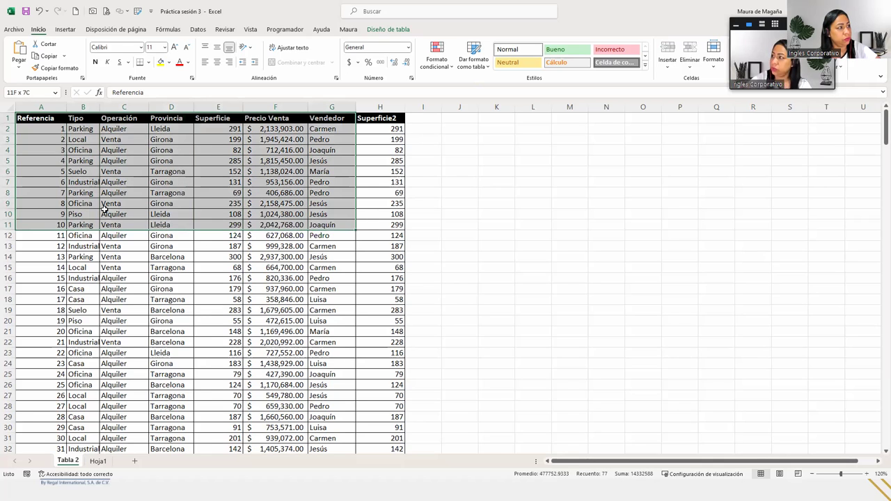
key("shift+Right")
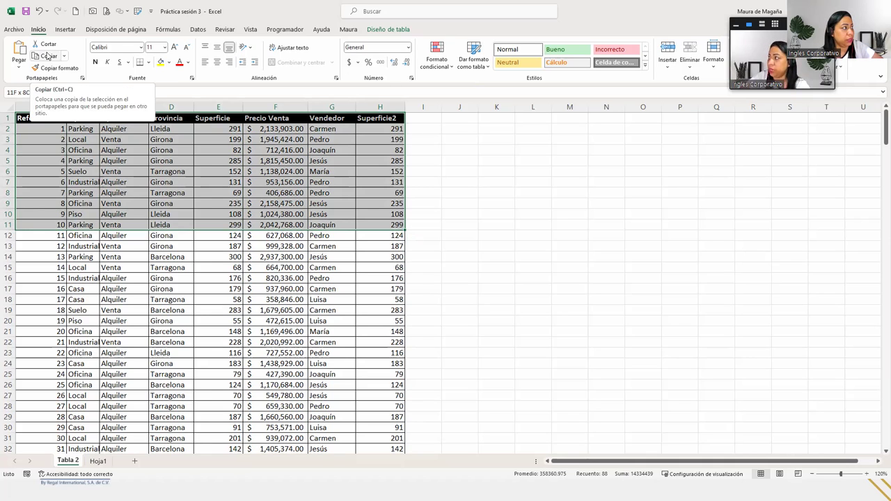
left_click(47, 56)
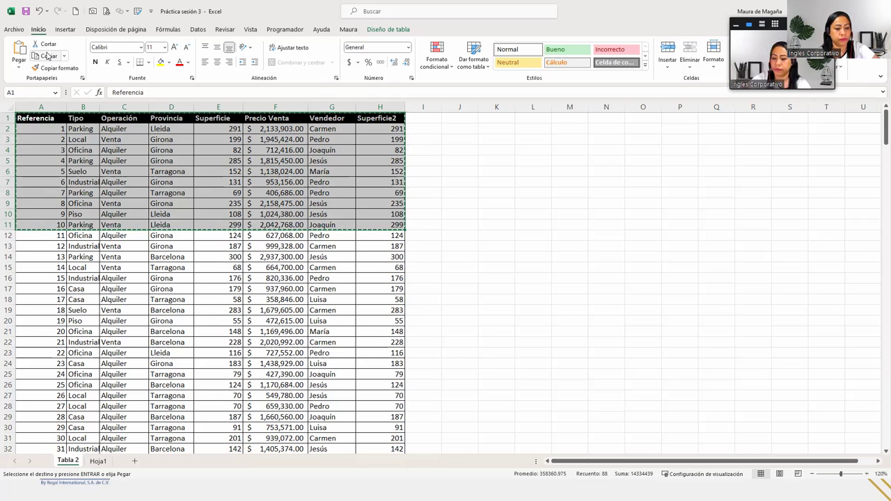
key("ctrl+Right")
key("Left")
key("Left")
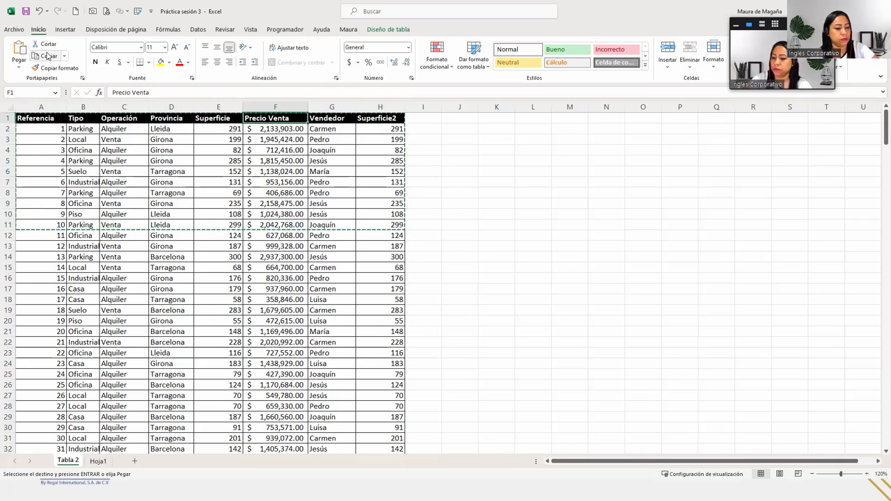
key("shift+Right")
key("Left")
key("Left")
key("Left")
key("Left")
key("Left")
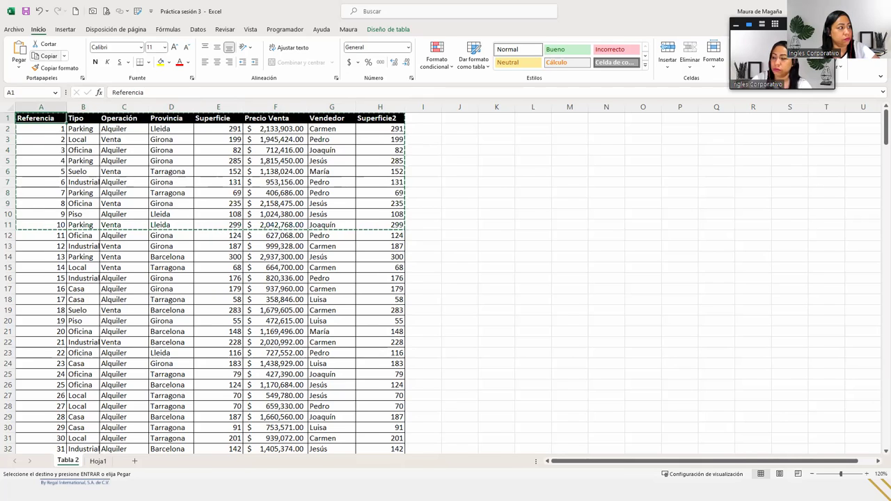
key("super+Right")
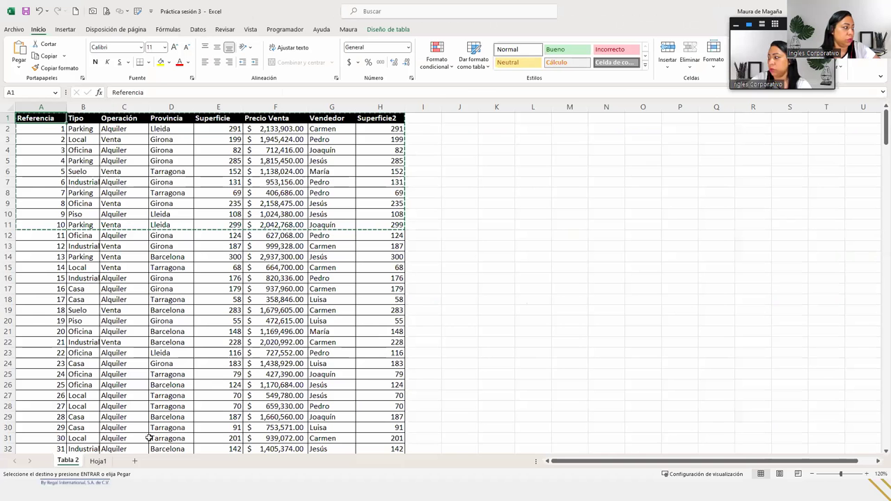
- Paste the copied Tabla 2 rows into Hoja1 at A1 and autofit column F for the prices
left_click(98, 461)
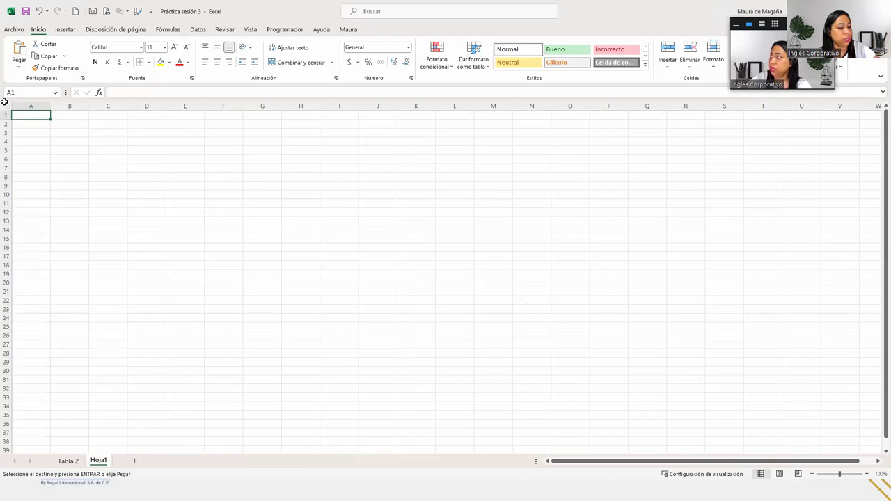
key("Return")
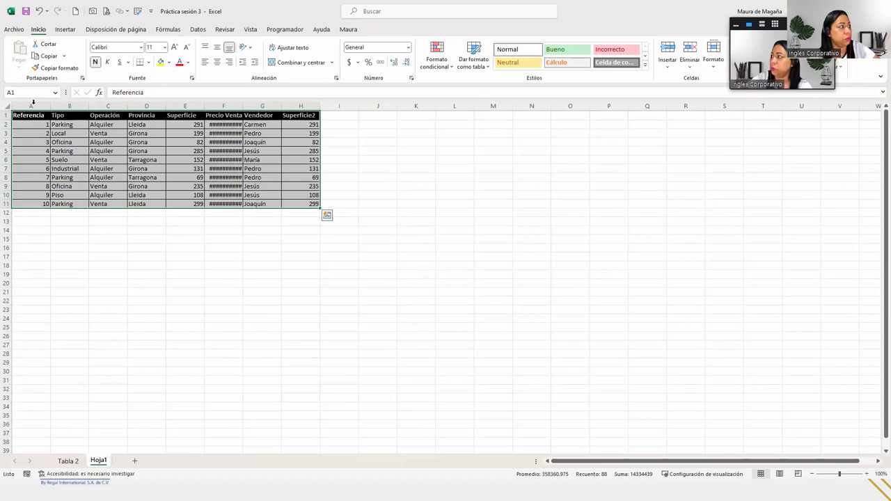
double_click(242, 101)
left_click(98, 160)
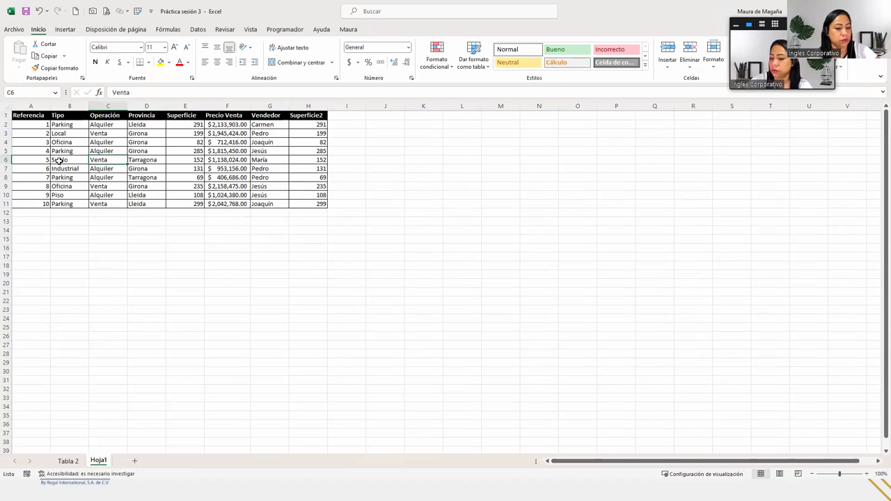
key("Left")
key("Left")
key("Up")
key("Up")
key("Up")
key("Up")
key("Up")
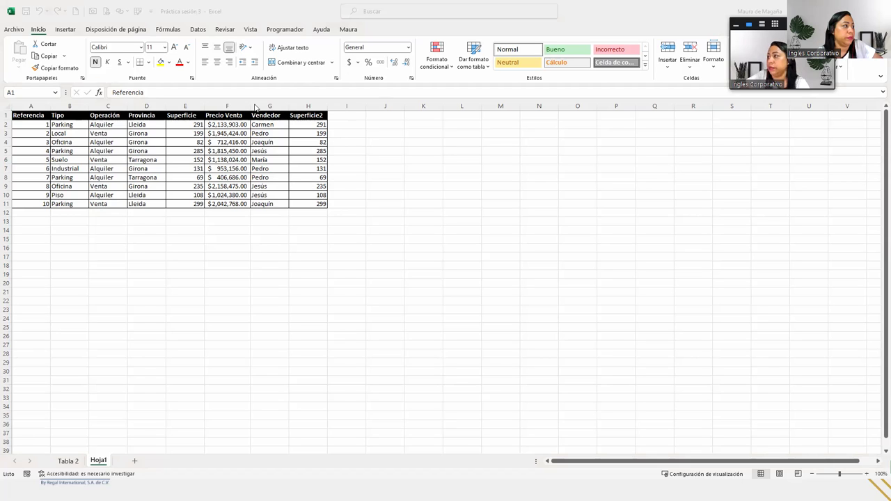
- Narrow column F, zoom Hoja1 in to 160%, and autofit column F for Precio Venta
left_click_drag(249, 108, 238, 109)
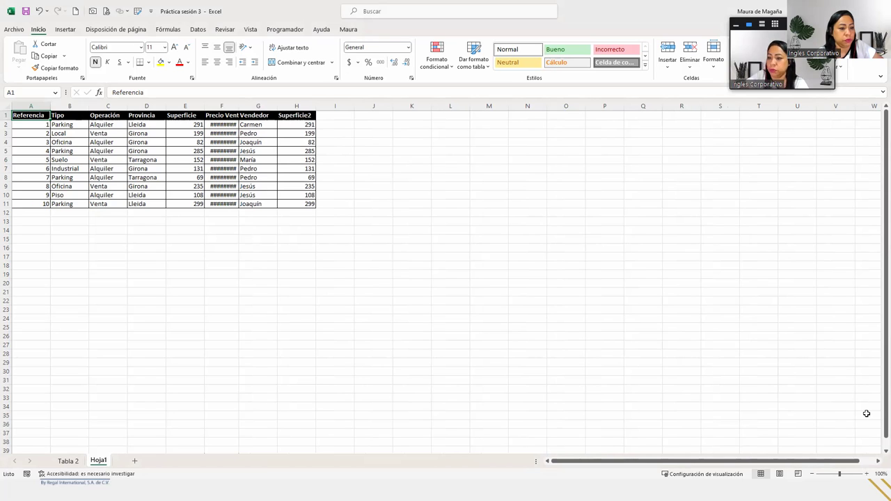
left_click(868, 476)
left_click(867, 476)
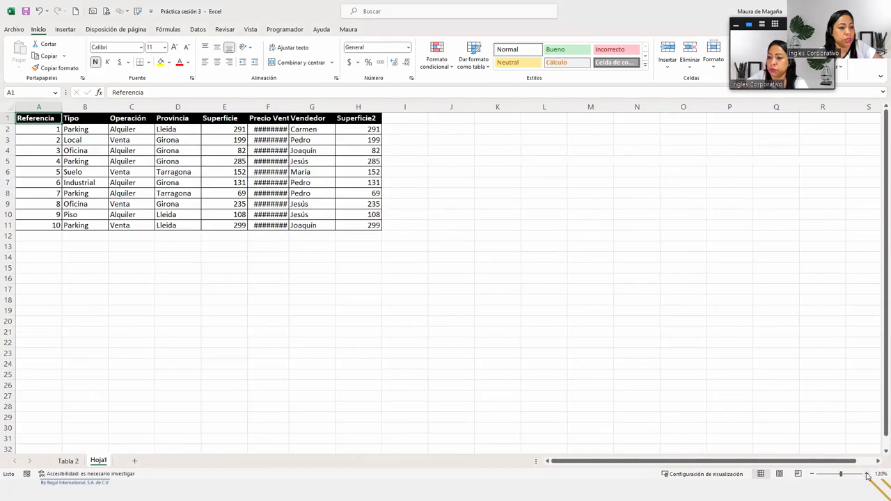
left_click(868, 475)
left_click(867, 475)
left_click(867, 476)
left_click(867, 475)
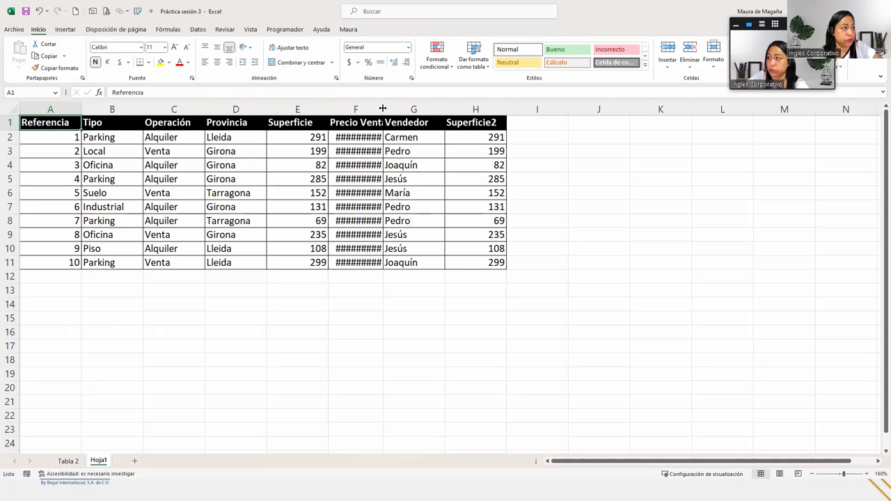
double_click(383, 109)
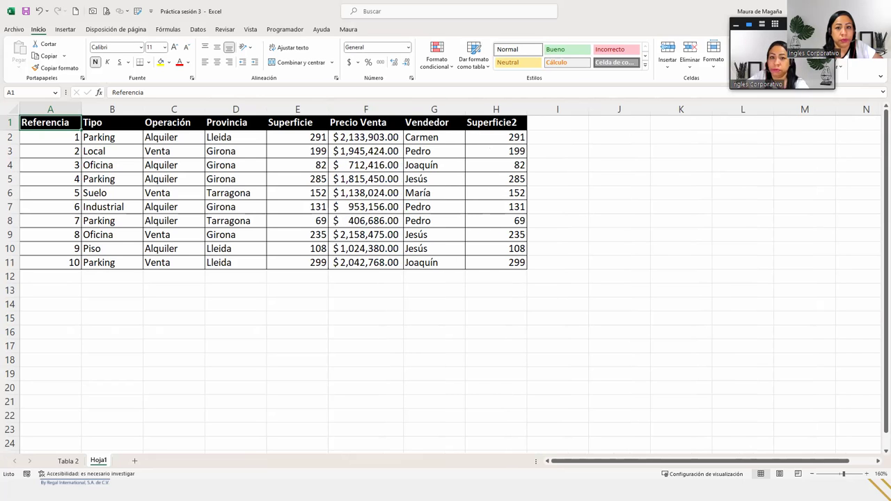
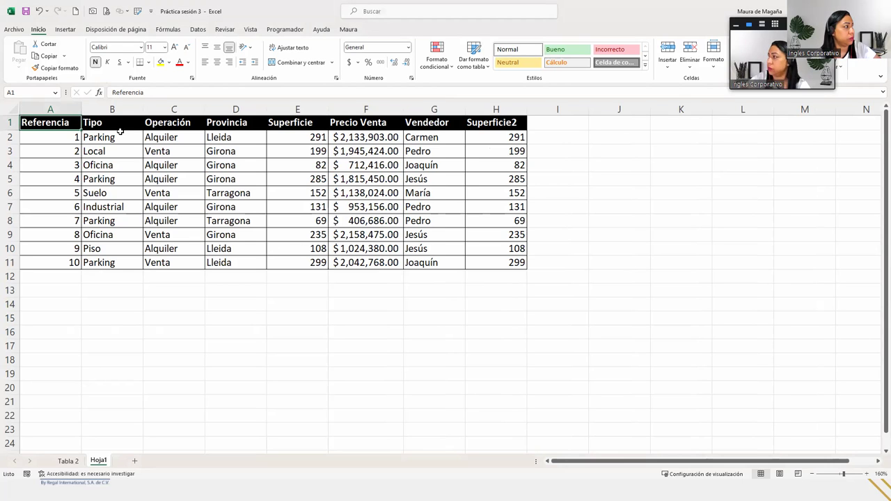
- Glance at the Tabla 2 sheet, return to Hoja1, and select the whole table A1:H11
left_click(89, 135)
left_click(66, 133)
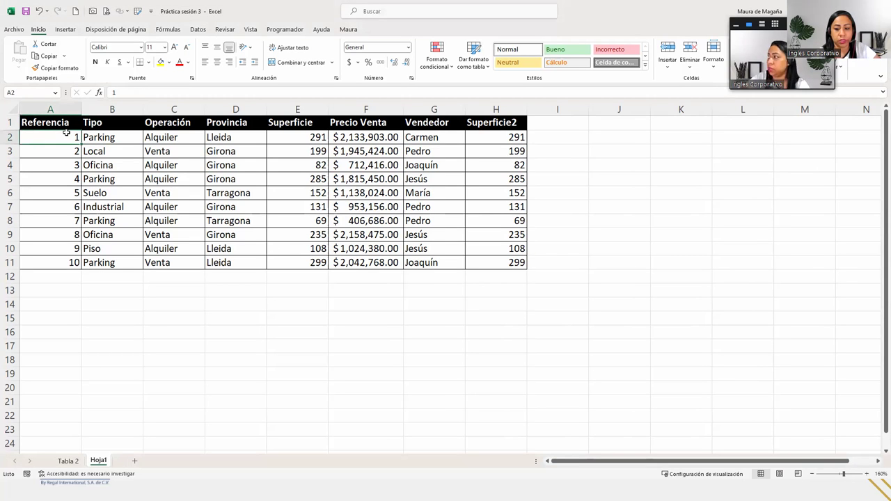
key("ctrl+Page_Up")
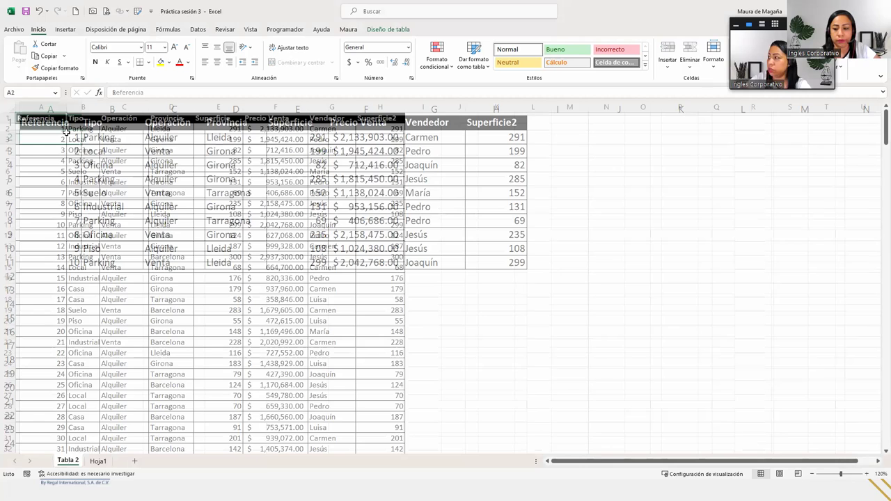
key("ctrl+Page_Down")
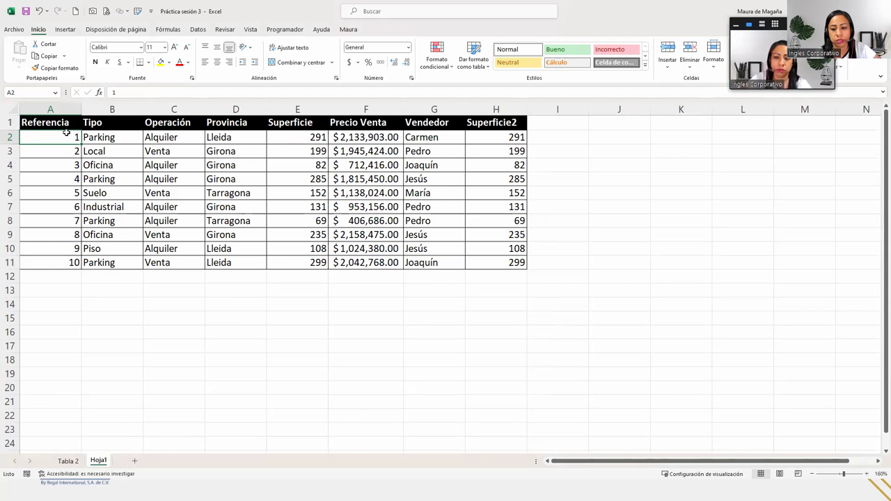
key("ctrl+Page_Up")
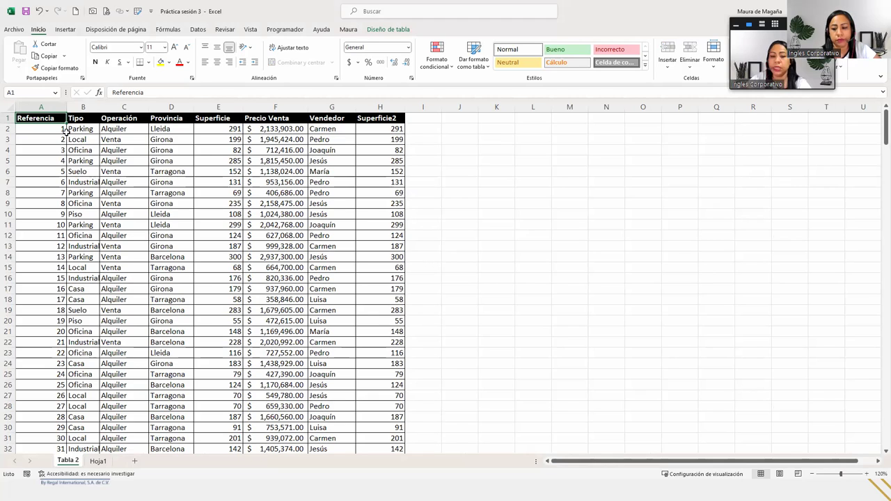
key("ctrl+Page_Down")
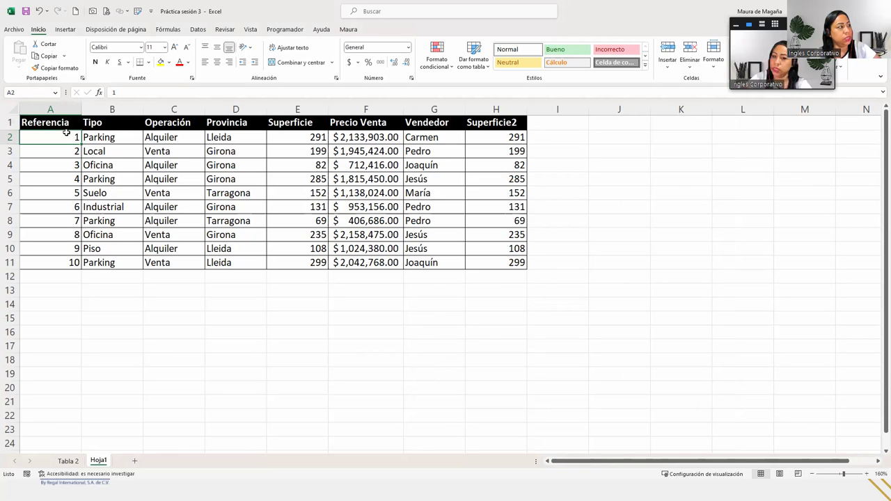
key("Up")
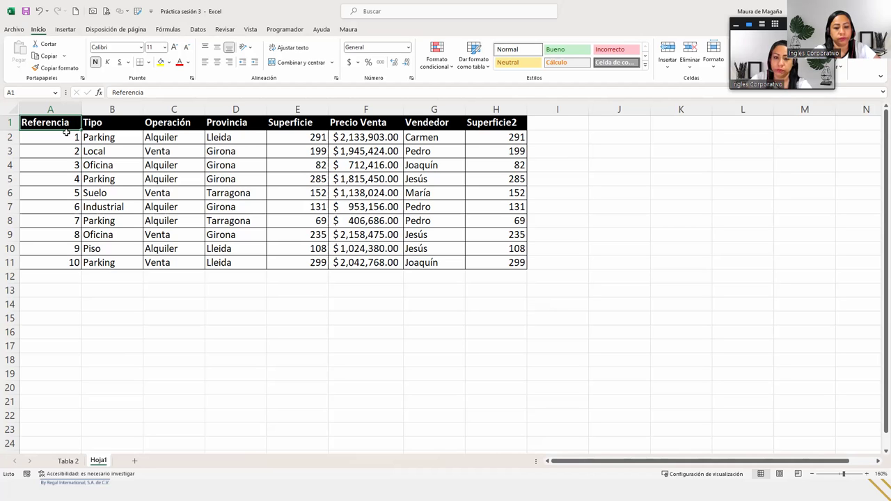
key("ctrl+a")
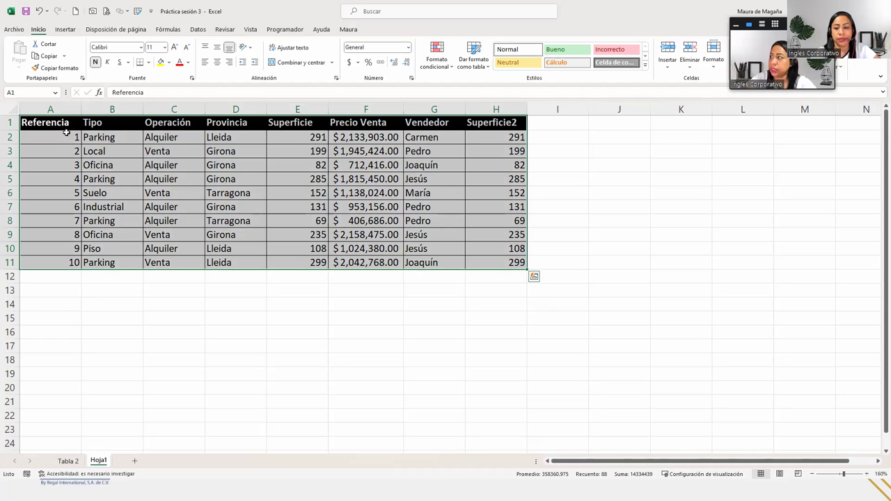
left_click(66, 130)
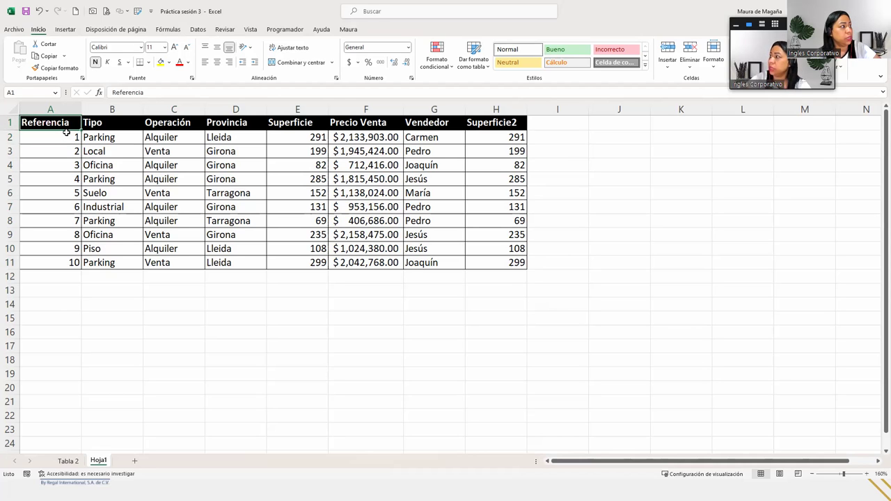
key("Right")
key("Right")
key("Down")
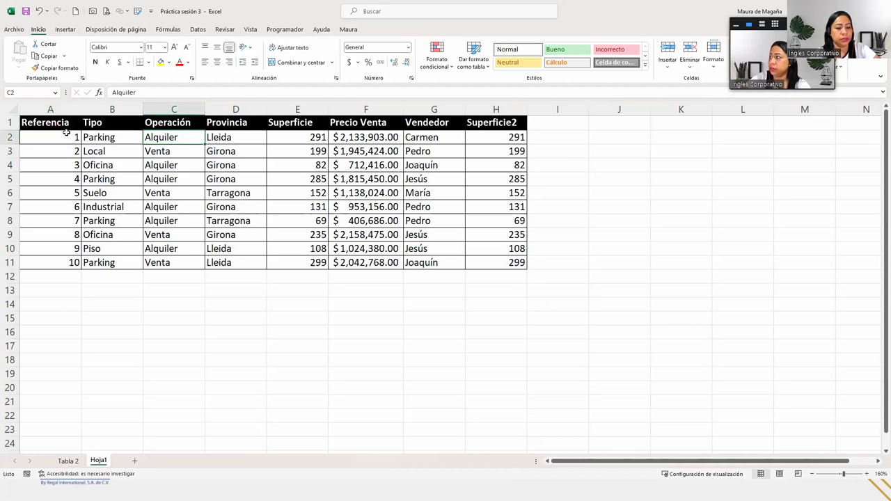
key("ctrl+a")
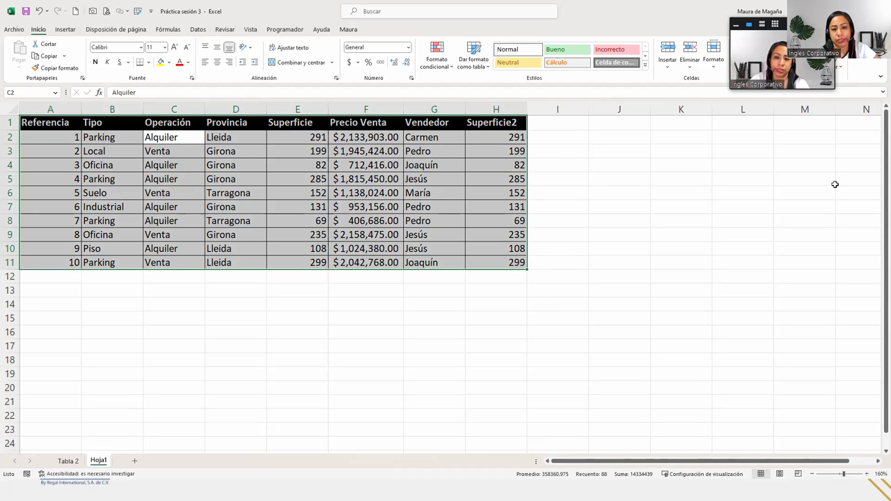
key("alt+Tab")
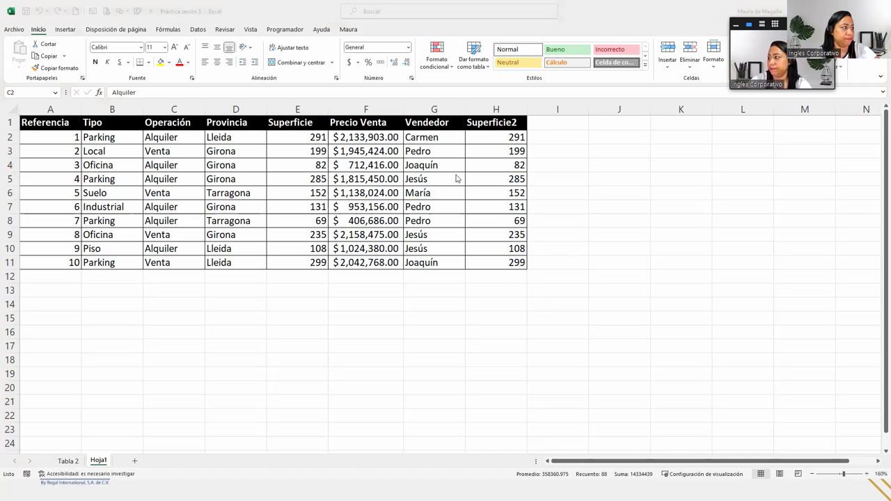
left_click(89, 180)
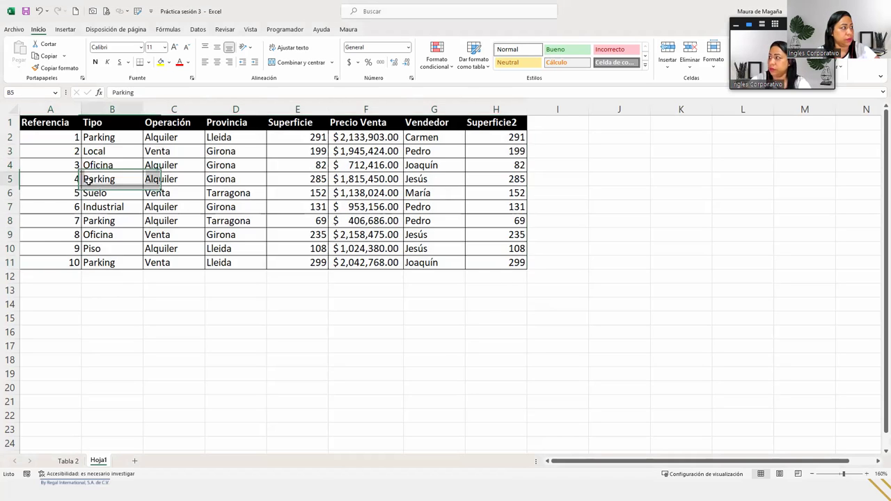
key("Left")
key("Up")
key("Up")
key("Up")
key("Up")
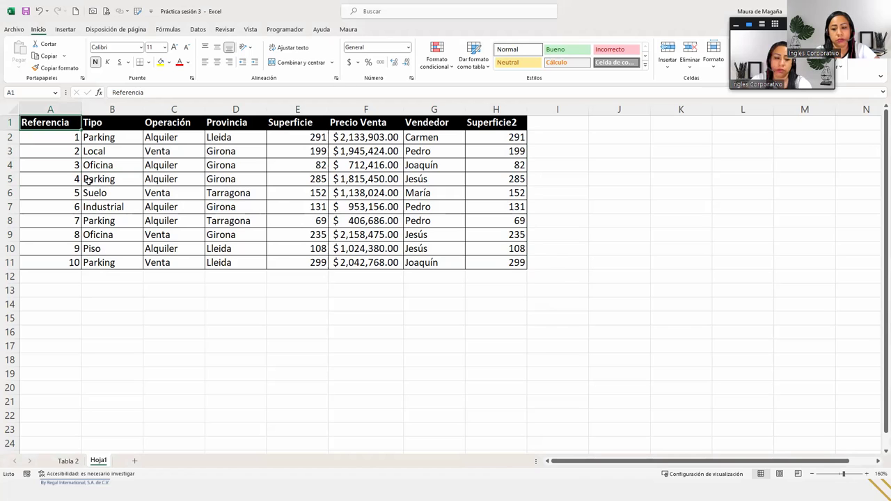
type("~~+")
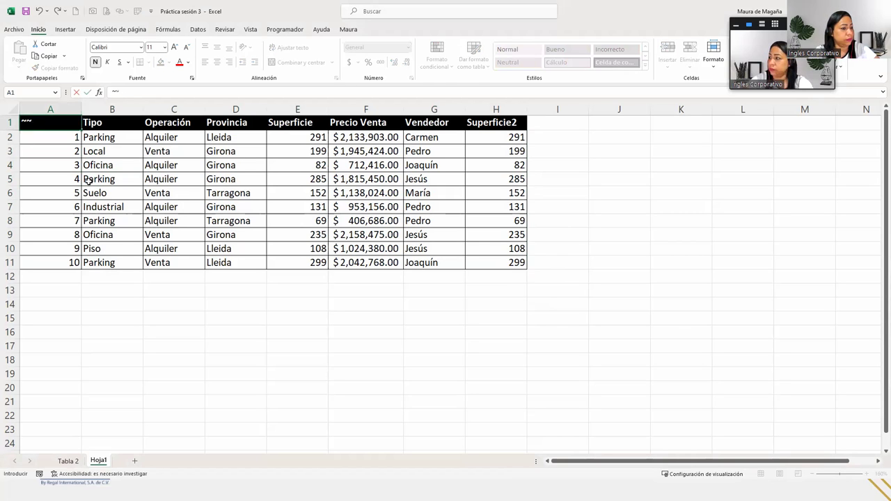
key("Return")
key("Up")
key("ctrl+z")
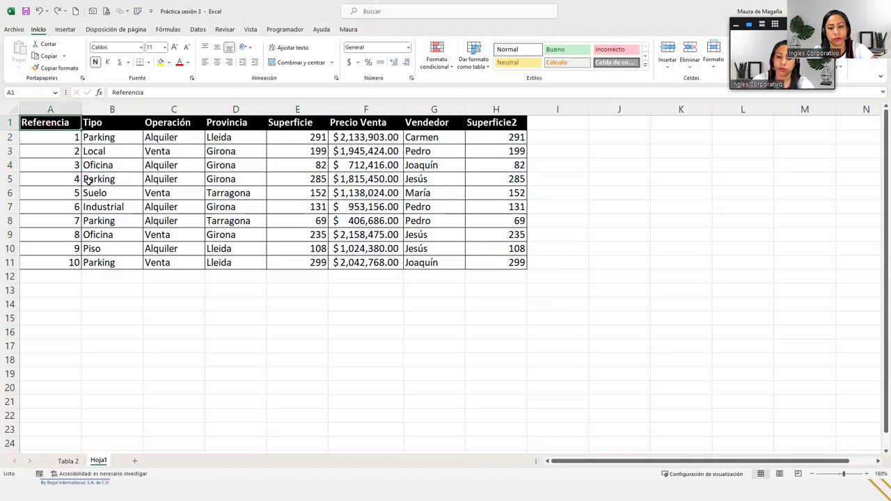
type("~")
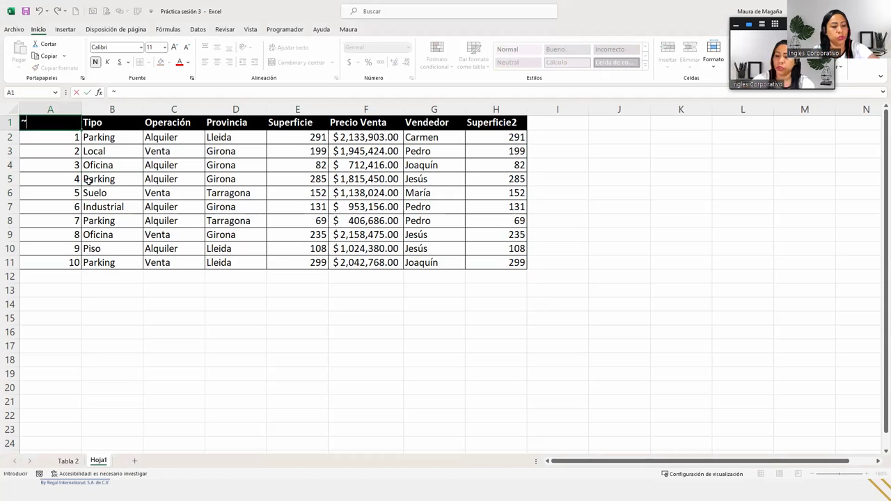
key("Escape")
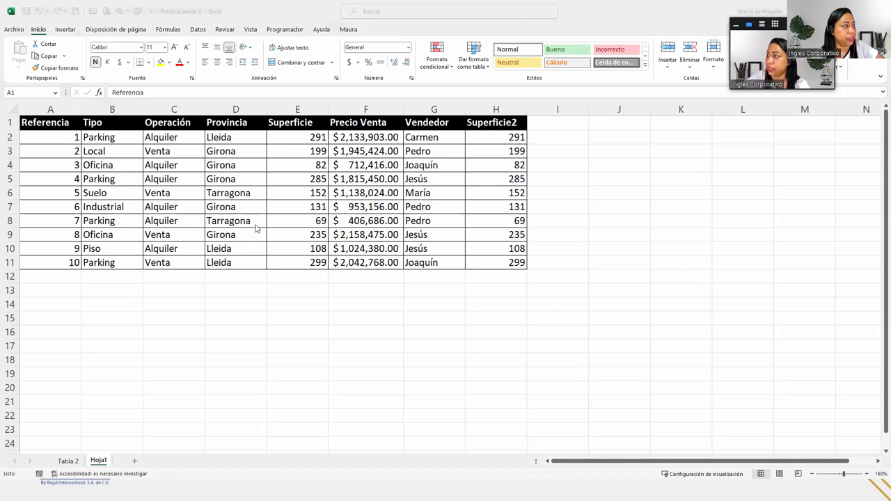
- Select cell A2 and display the ribbon KeyTips
left_click(177, 175)
left_click(159, 168)
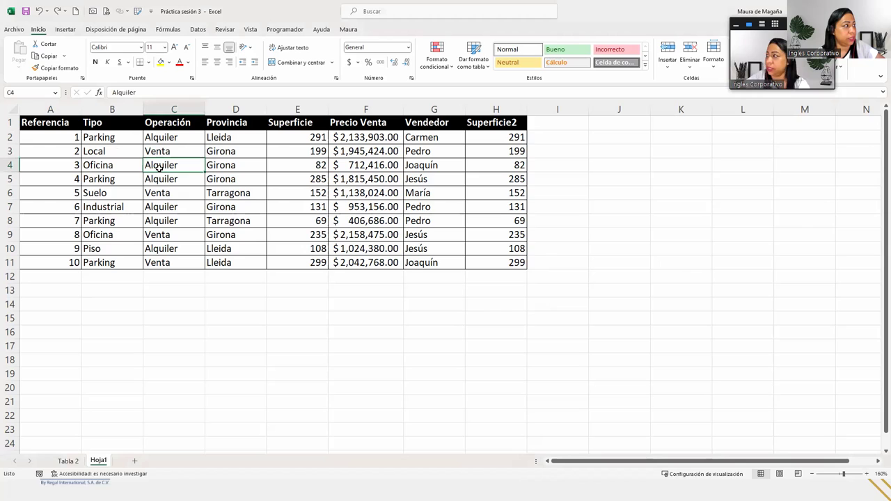
left_click(66, 140)
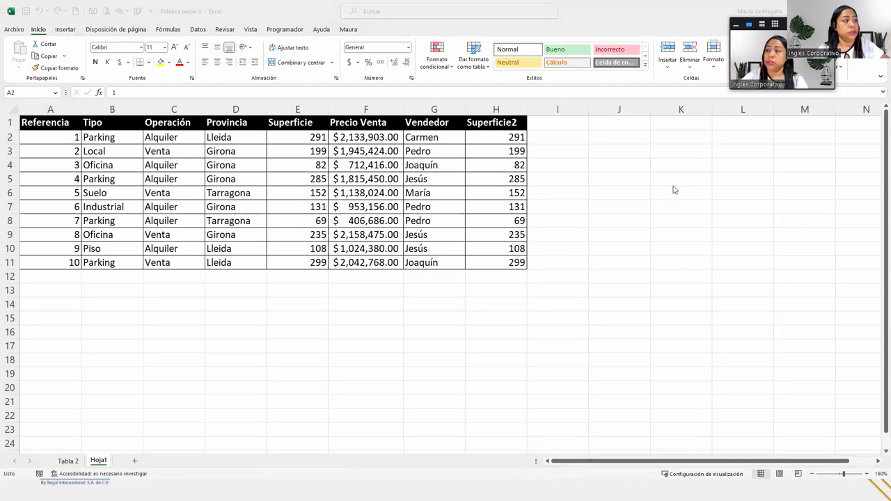
left_click(61, 137)
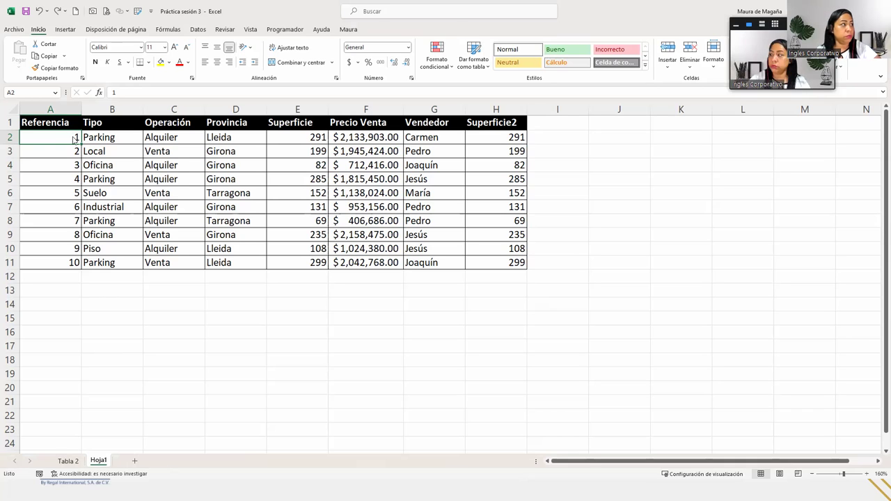
key("alt")
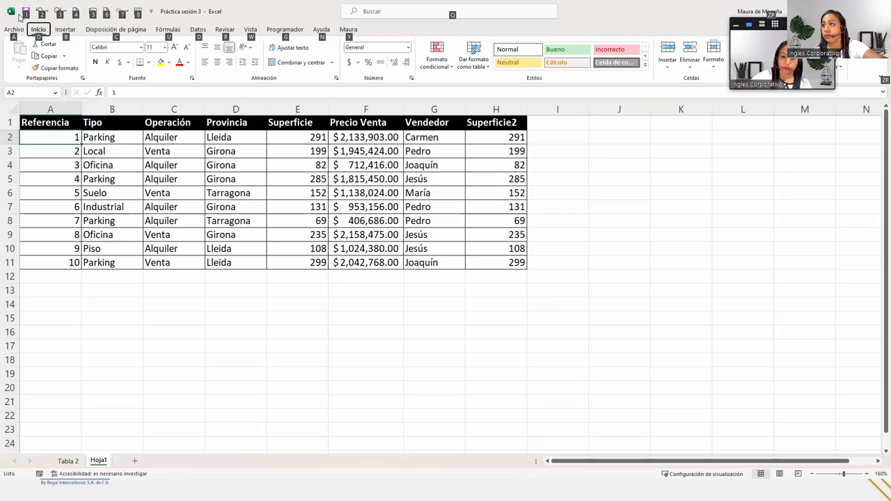
- Create a new blank workbook Libro1, then show and dismiss the ribbon KeyTips
key("4")
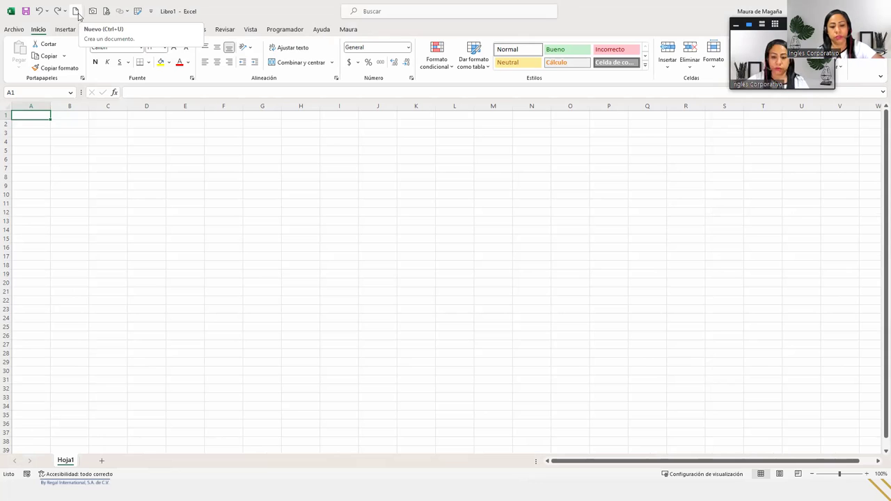
key("alt")
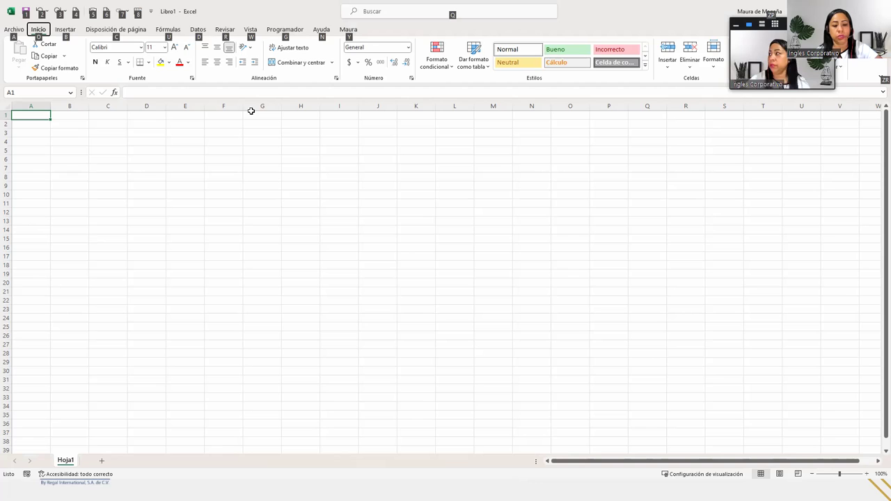
key("Escape")
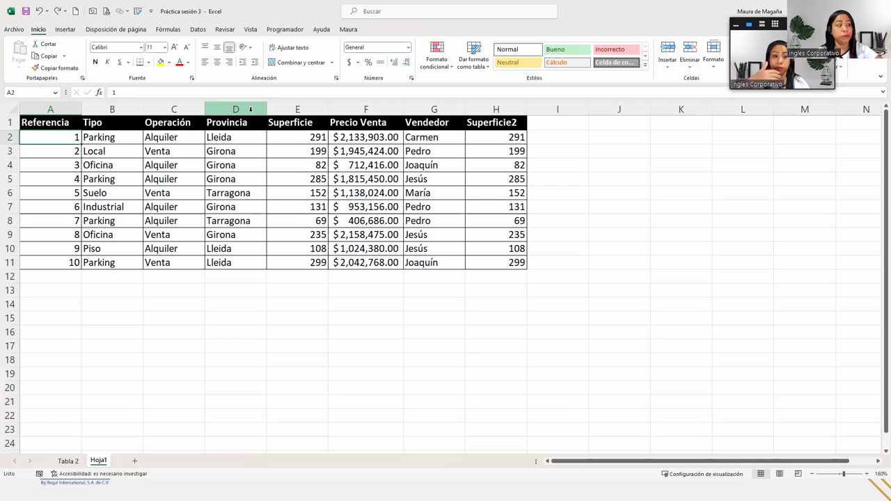
- Select the header row A1:H1, from Referencia to Superficie2
key("Up")
key("ctrl+shift+Right")
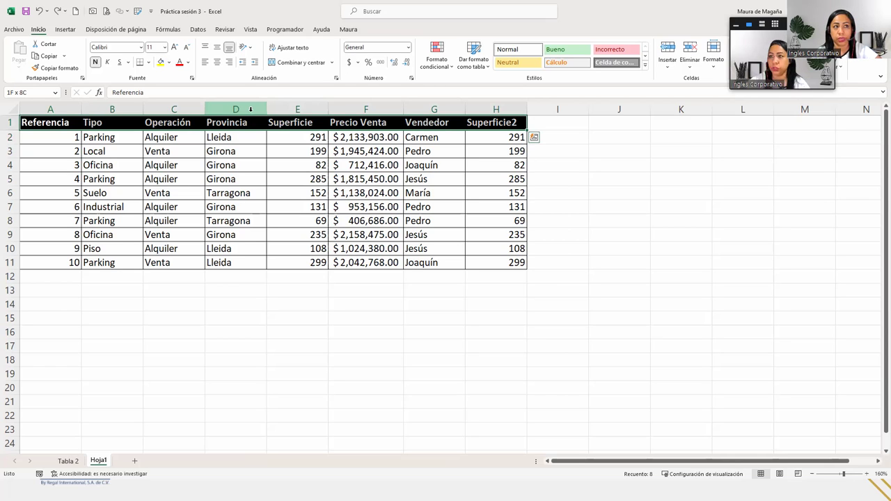
- Reselect header row A1:H1 starting from A1 and display the ribbon KeyTips
key("ctrl+Home")
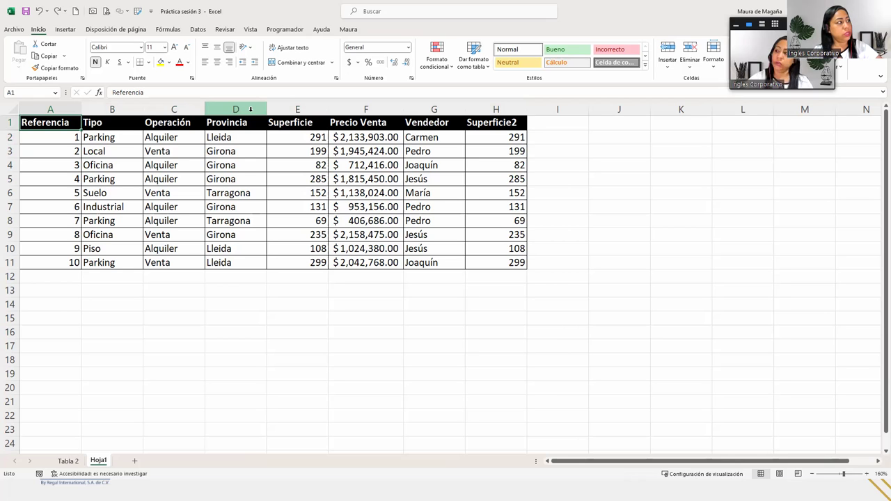
key("ctrl+shift+Right")
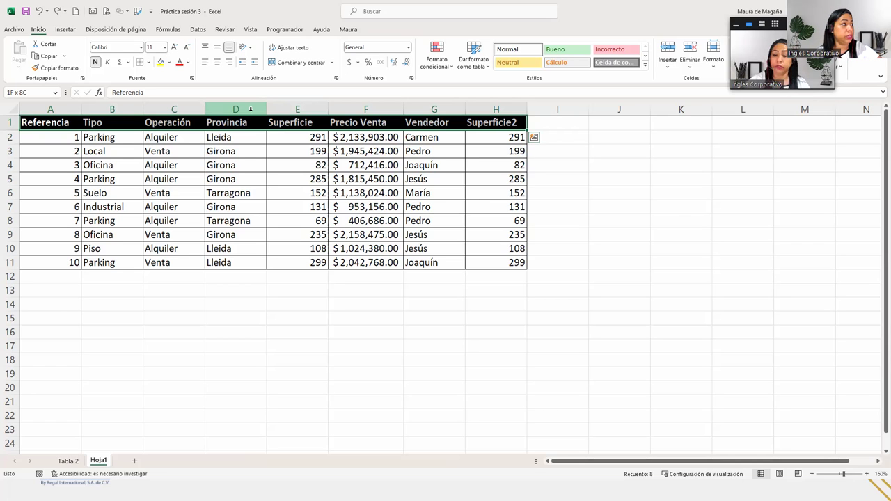
key("alt")
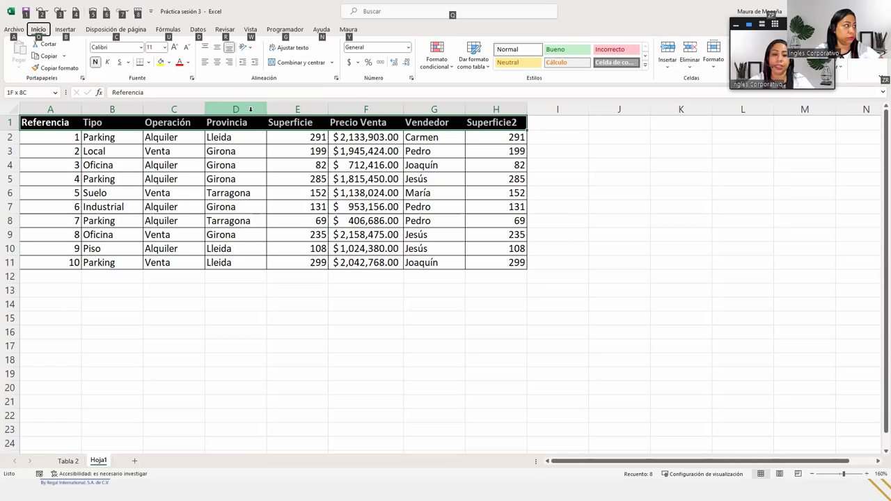
- Center the A1:H1 header labels horizontally using the Alt, H, A, C key tips
key("o")
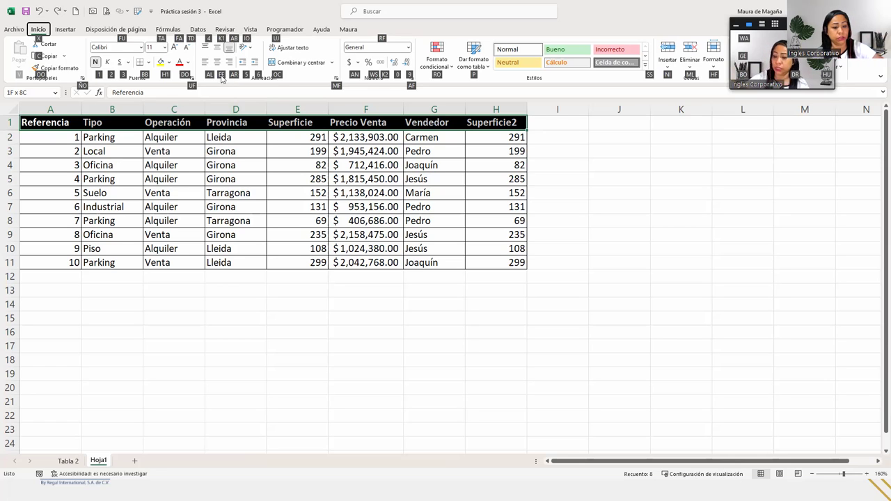
key("a")
key("c")
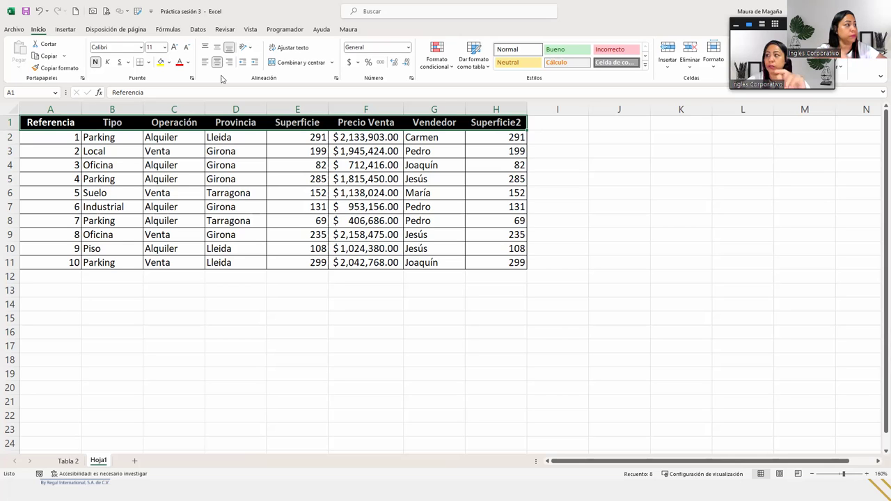
- Bottom-align the A1:H1 header labels with Alt, H, A, B, then move down column A
key("alt")
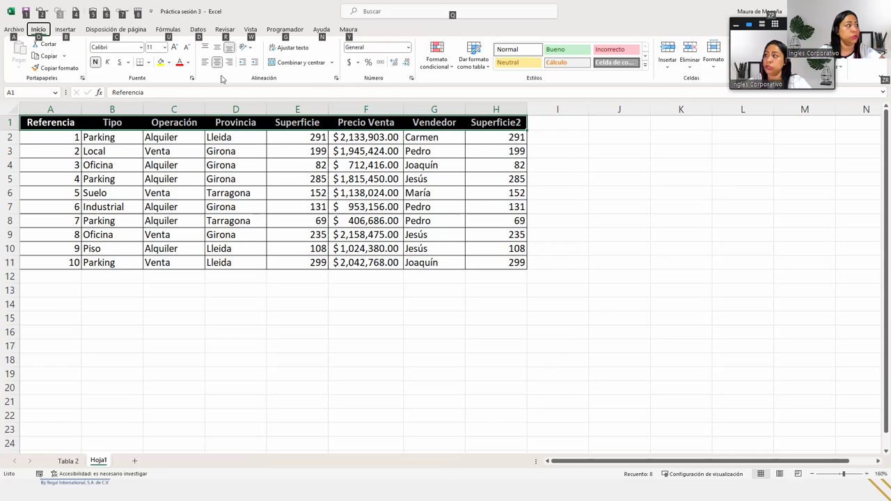
key("o")
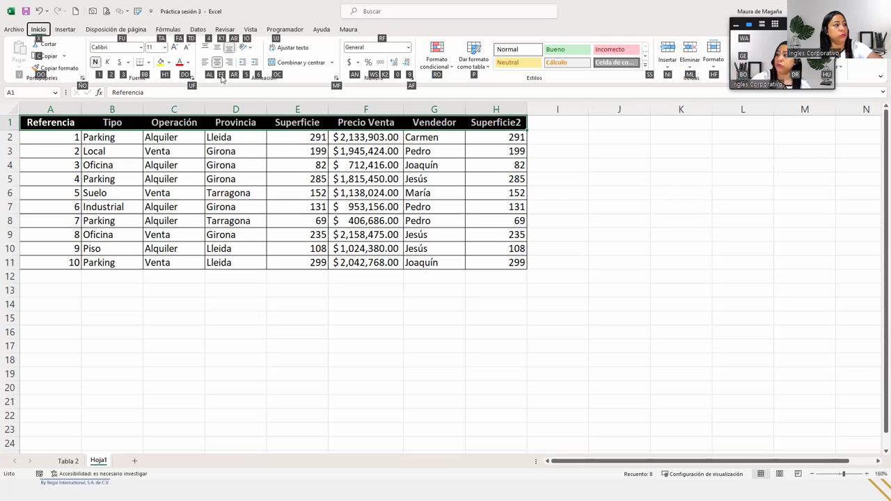
key("a")
key("b")
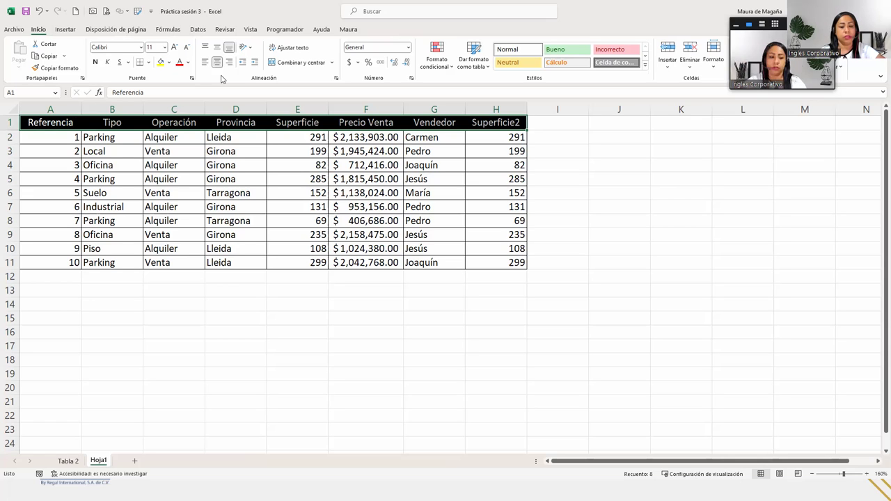
key("Left")
key("Down")
key("Down")
key("Down")
key("Down")
key("Down")
key("Down")
key("Down")
key("Down")
key("Down")
key("Down")
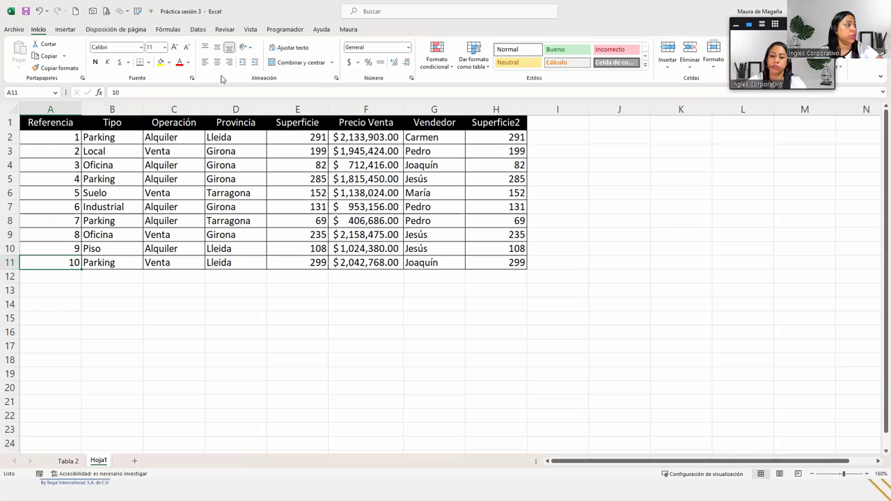
key("ctrl+space")
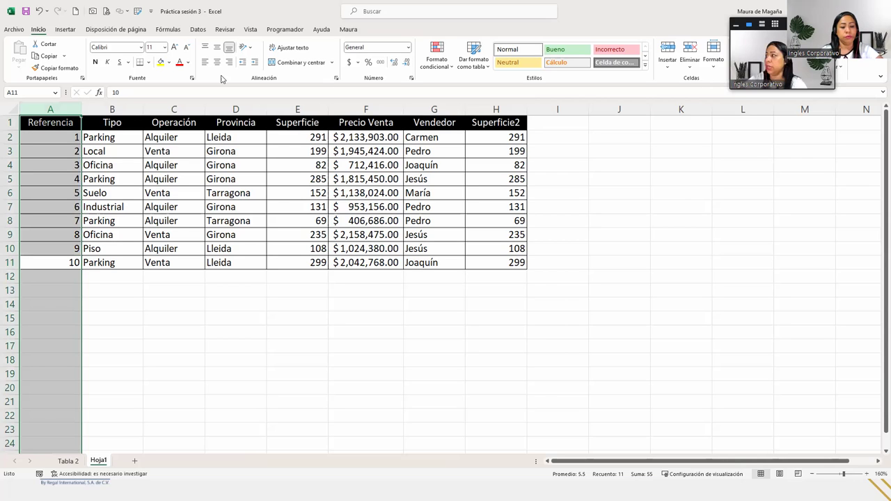
key("Up")
key("Up")
key("Up")
key("Up")
key("Up")
key("ctrl+Up")
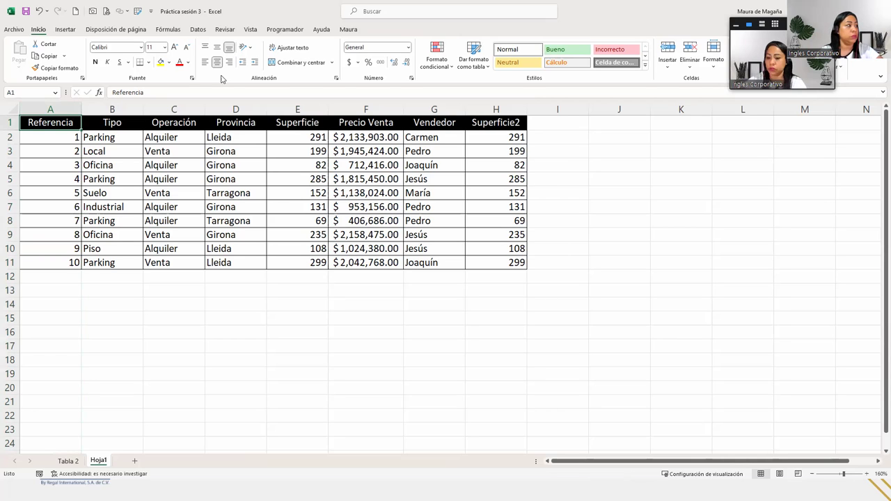
key("ctrl+space")
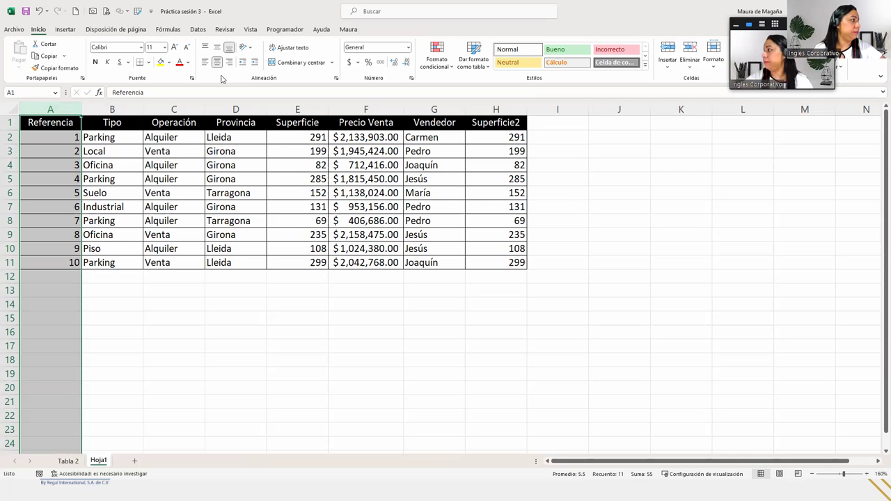
key("Right")
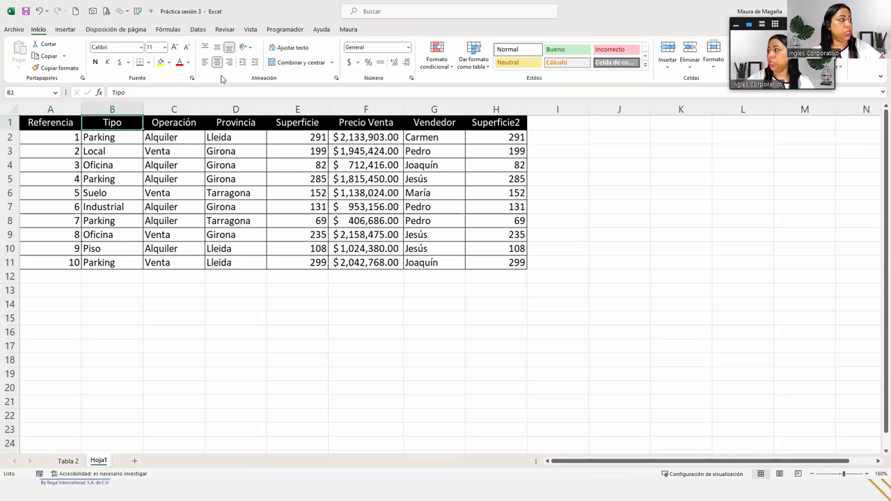
key("Down")
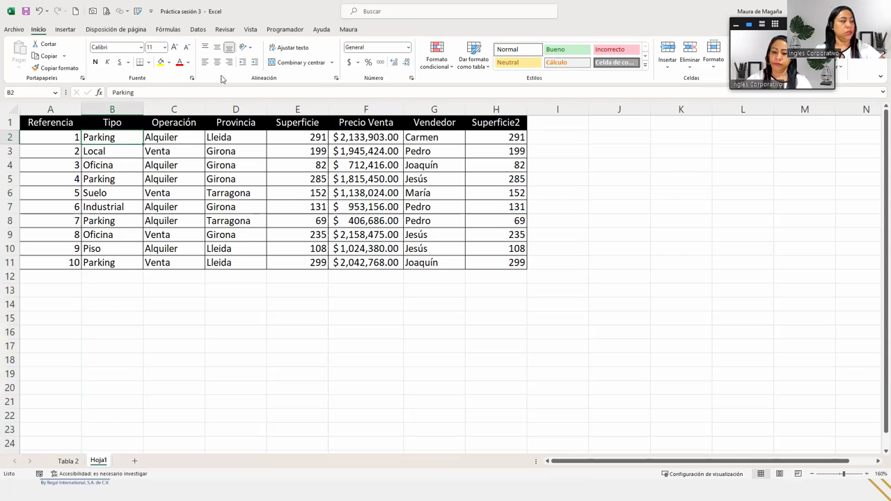
key("ctrl+space")
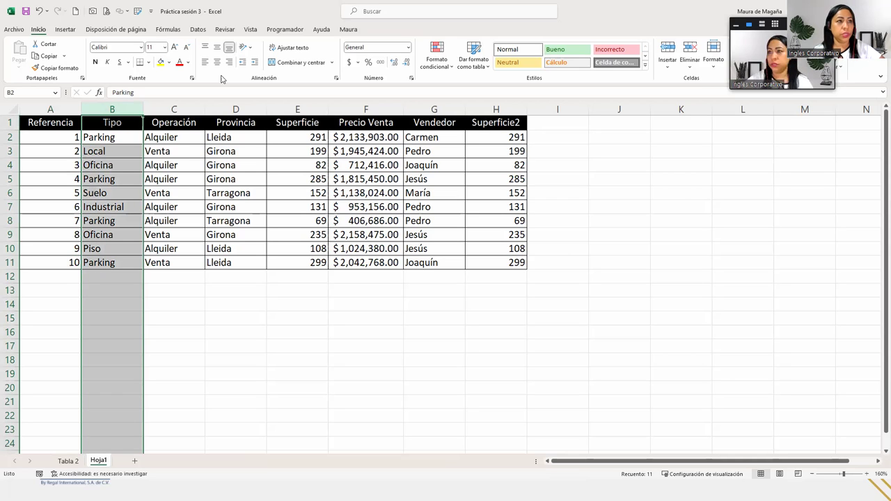
- Select the ten Tipo values in B2:B11 with Ctrl+Shift+Down
key("Up")
key("Down")
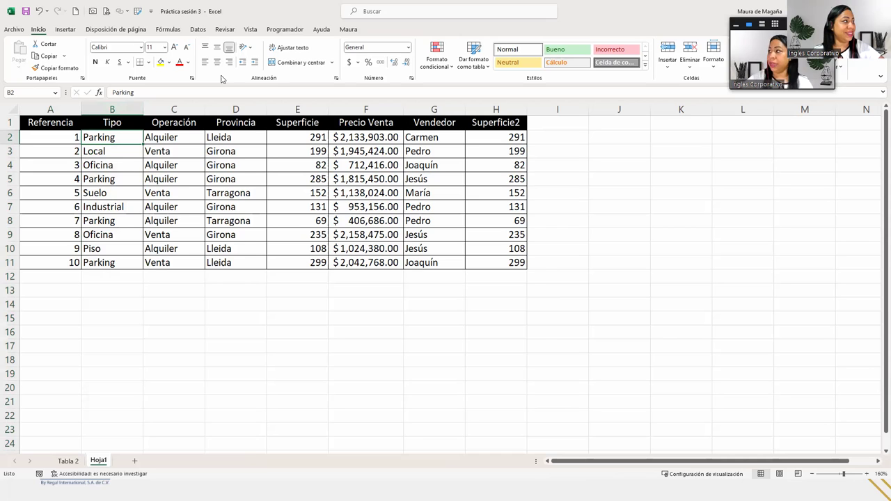
key("ctrl+shift+Down")
key("ctrl+c")
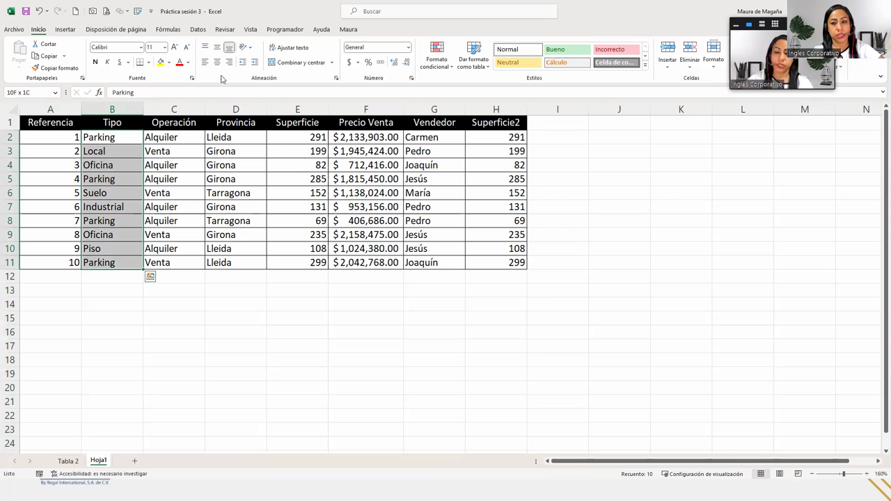
key("Down")
key("Up")
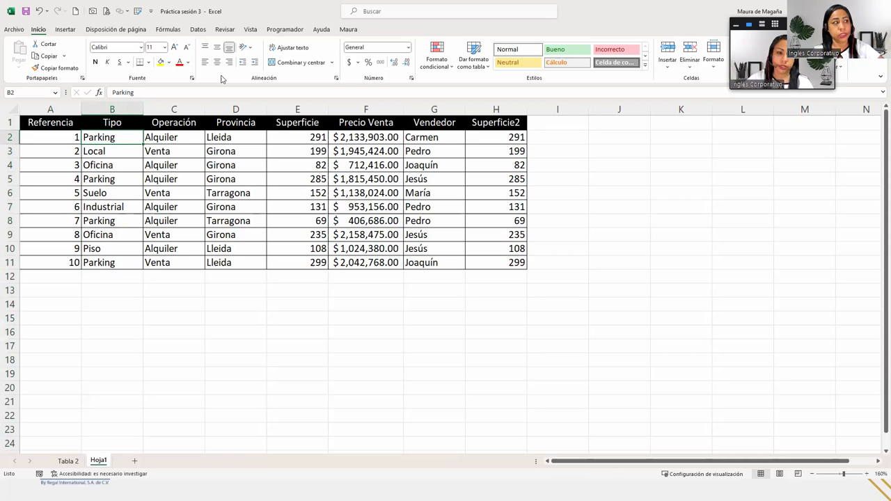
key("ctrl+shift+Down")
key("ctrl+v")
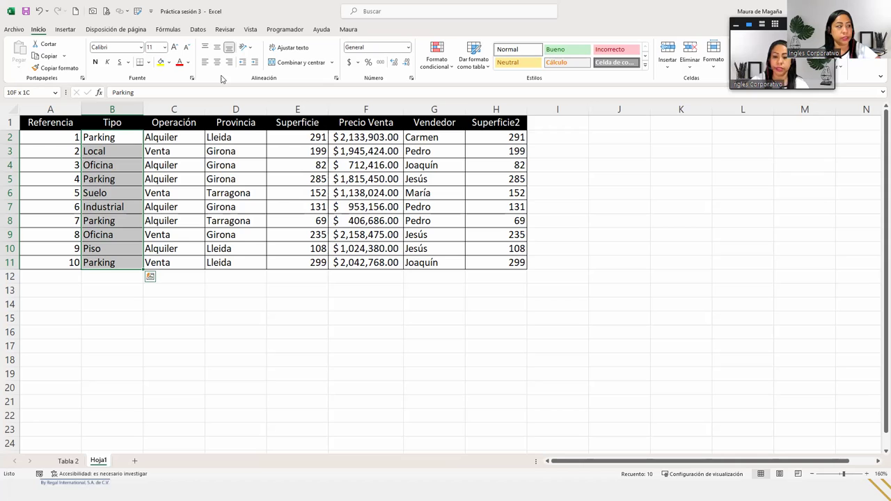
- Center the selected Tipo values B2:B11 horizontally via the Home alignment key tips
key("alt")
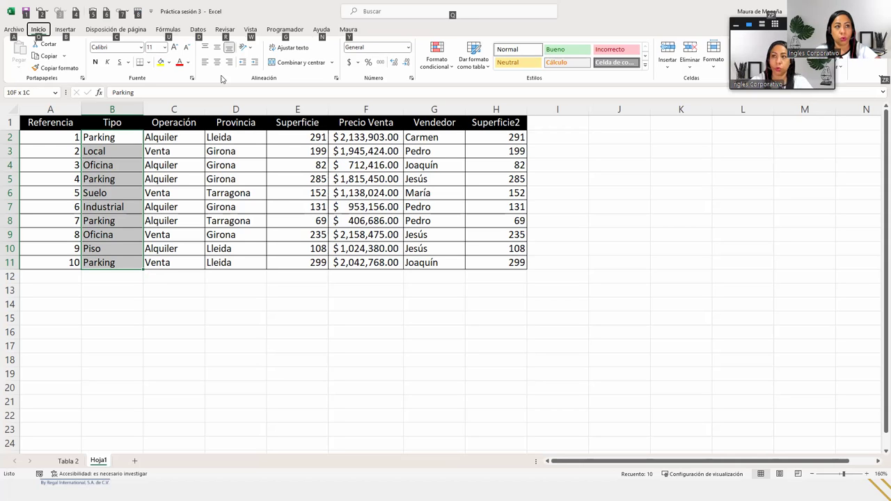
key("o")
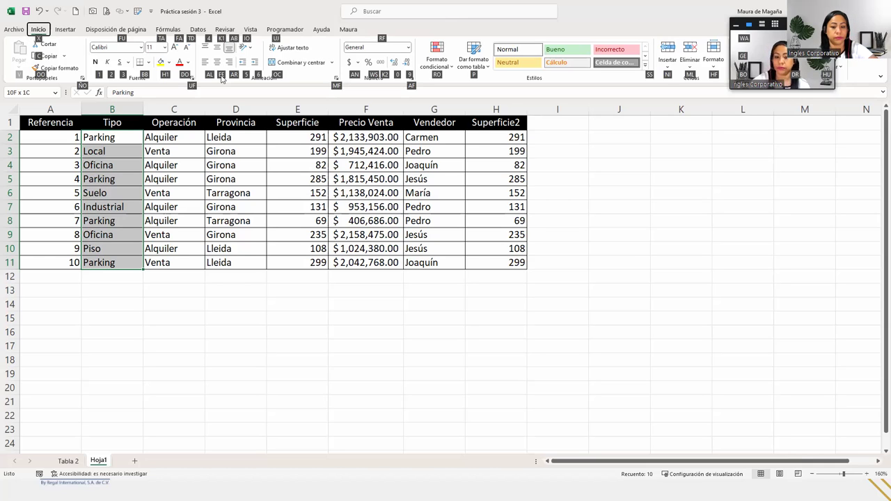
key("e")
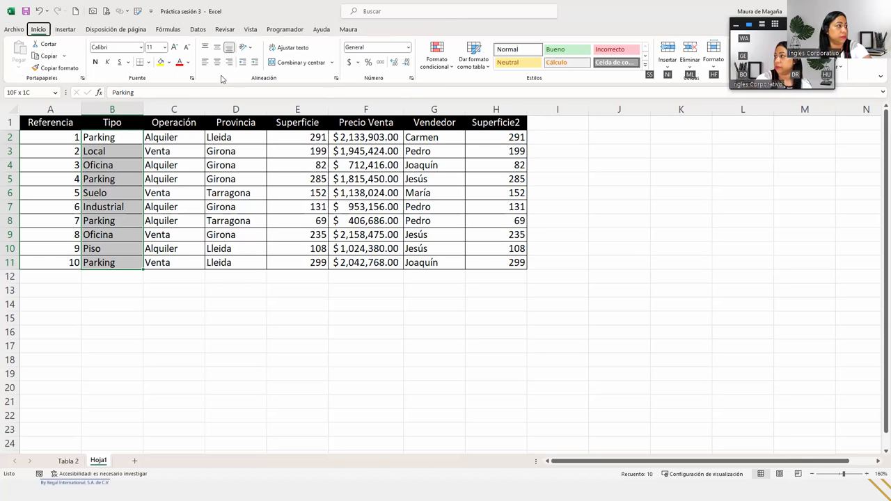
key("e")
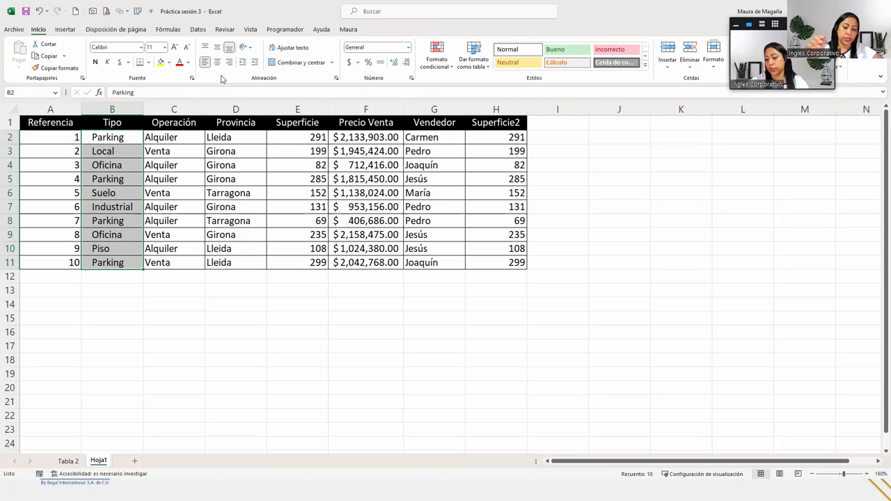
key("Up")
key("Right")
key("Down")
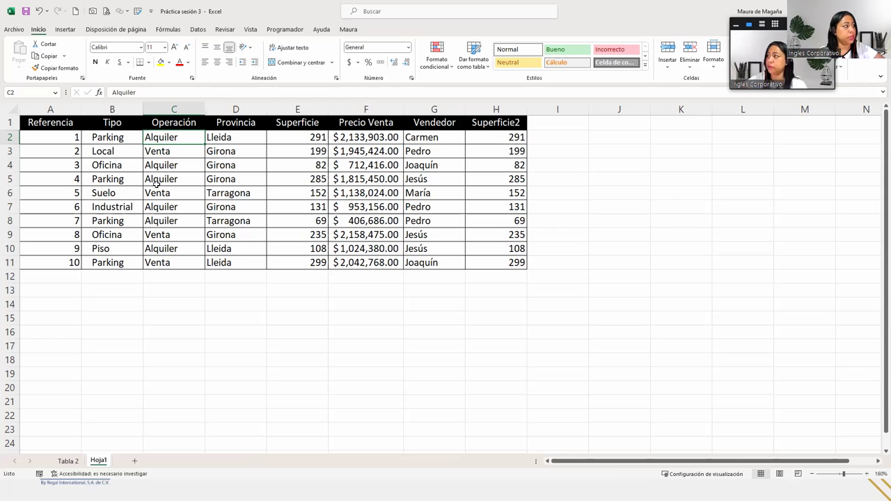
mouse_move(109, 139)
left_mouse_down()
mouse_move(115, 263)
mouse_move(112, 137)
left_mouse_up()
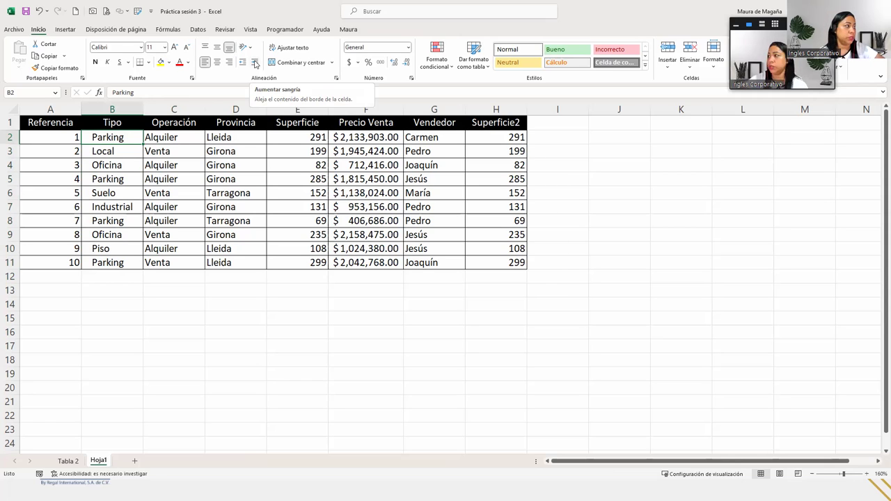
left_click(177, 140)
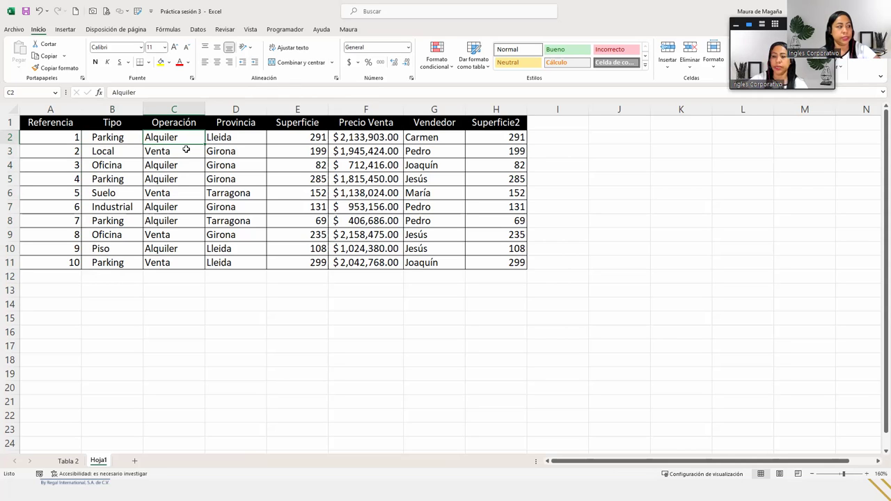
- Select the Operación and Provincia values in C2:D11
key("ctrl+shift+Down")
key("ctrl+shift+Right")
key("ctrl+shift+Left")
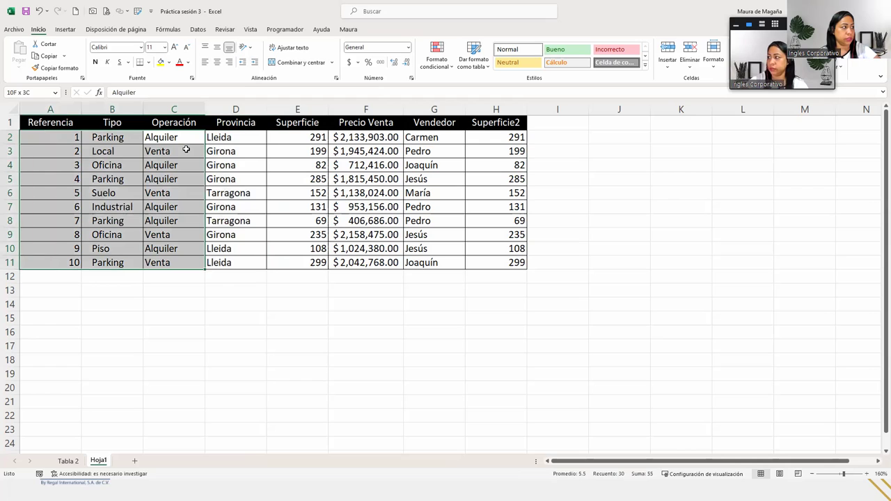
key("shift+Right")
key("Right")
key("Right")
key("Left")
key("Left")
key("Left")
key("Right")
key("ctrl+shift+Down")
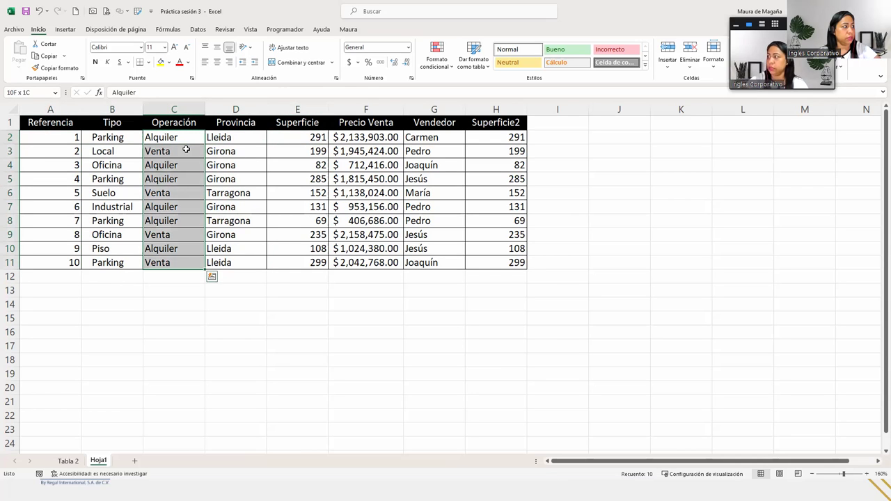
key("shift+Right")
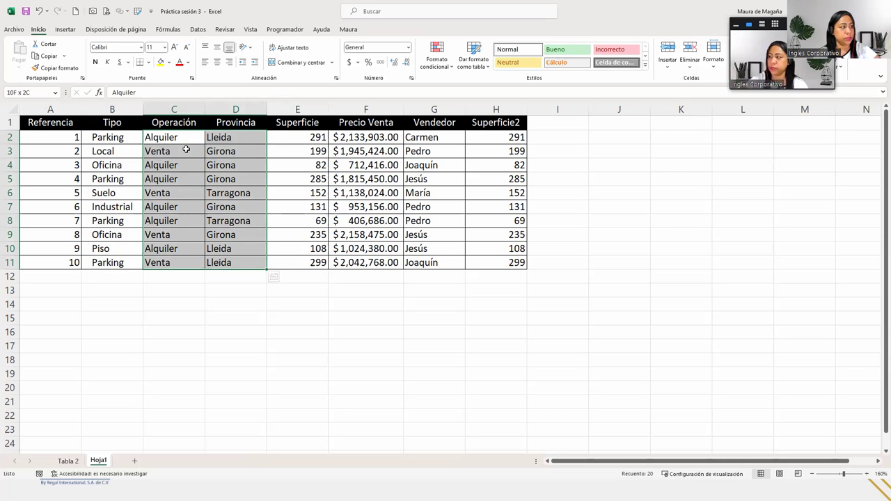
- Reselect C2:D11 from C2 and center it with the Home tab Center button
key("ctrl+Right")
key("Left")
key("Left")
key("Left")
key("Left")
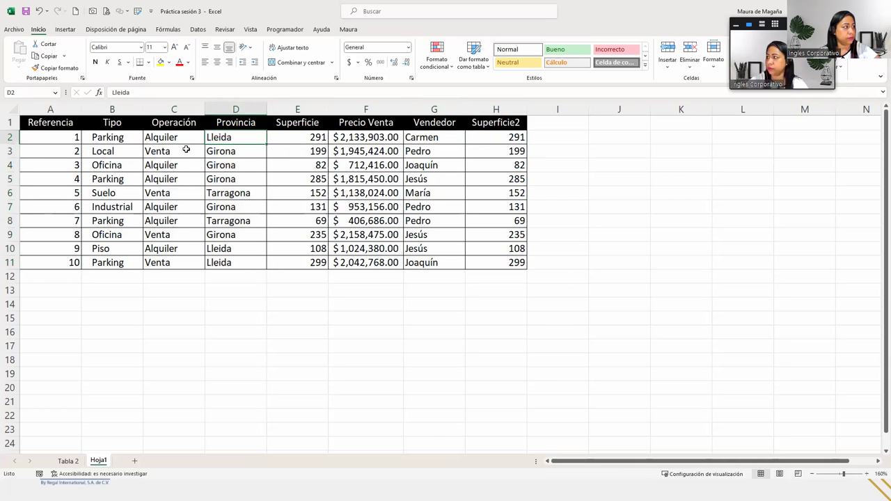
key("Left")
key("ctrl+shift+Down")
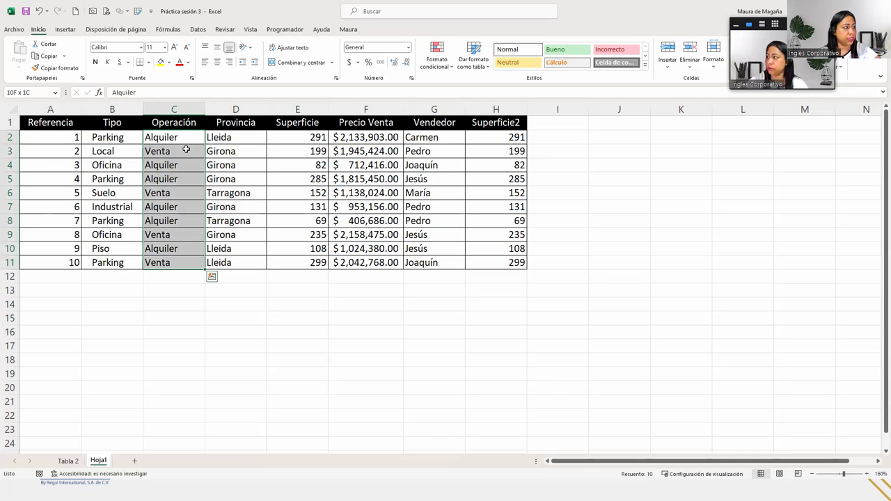
key("shift+Right")
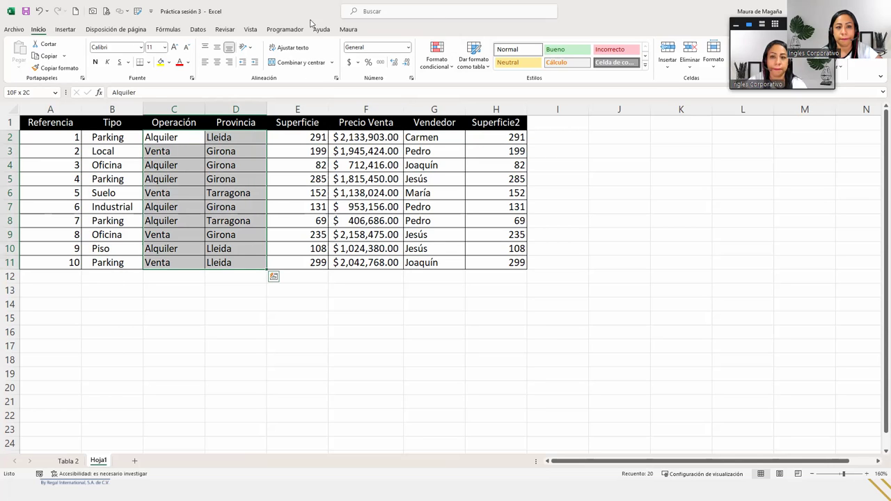
key("Escape")
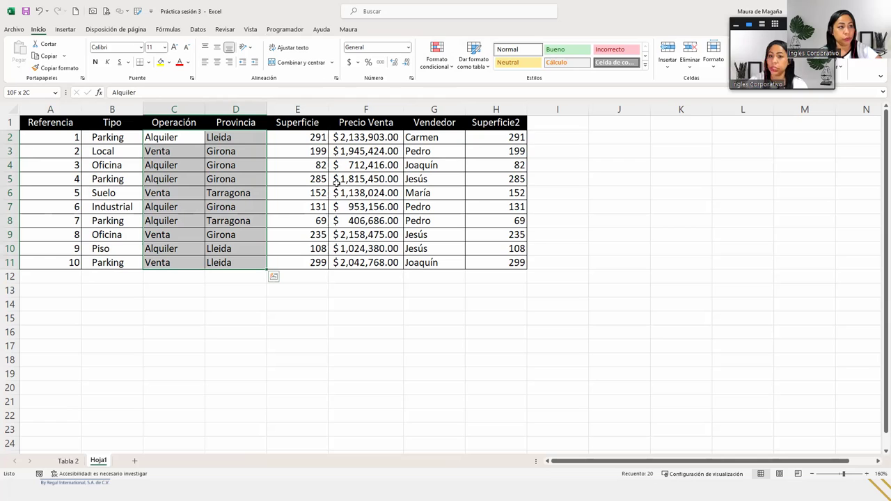
left_click(218, 63)
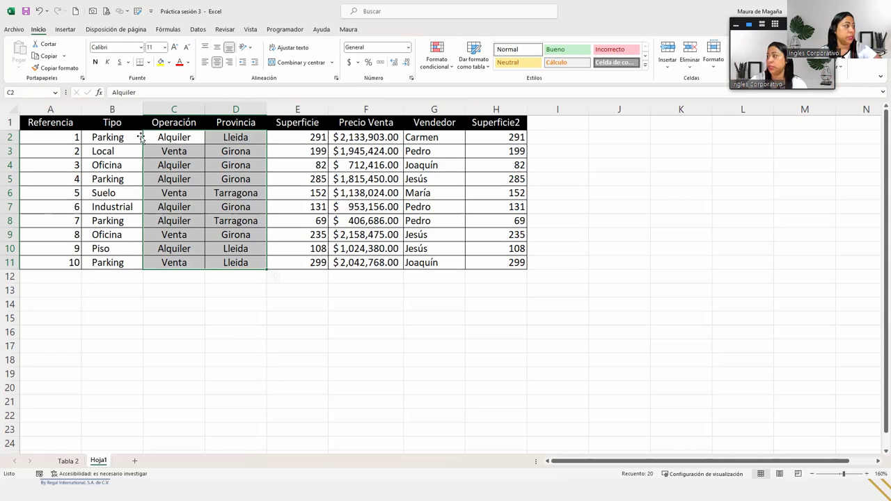
- Widen the Tipo column B to about 19.56 and select its entries B2:B11
left_click(115, 136)
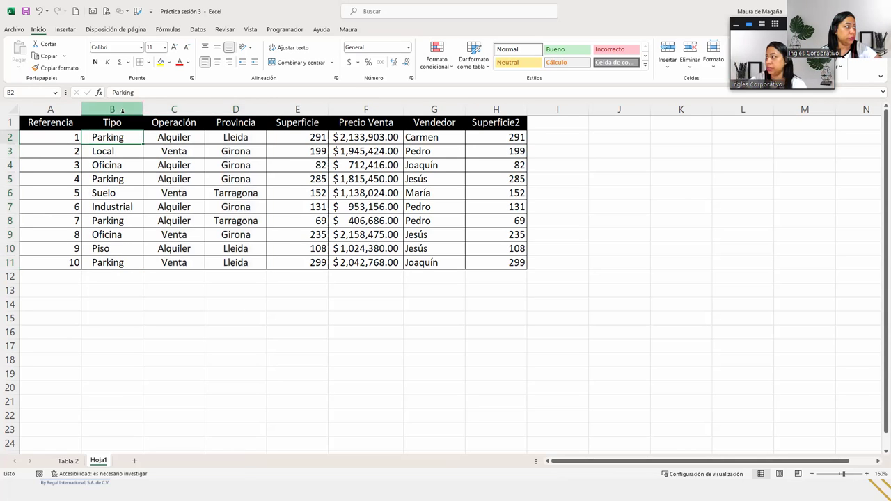
left_click(124, 110)
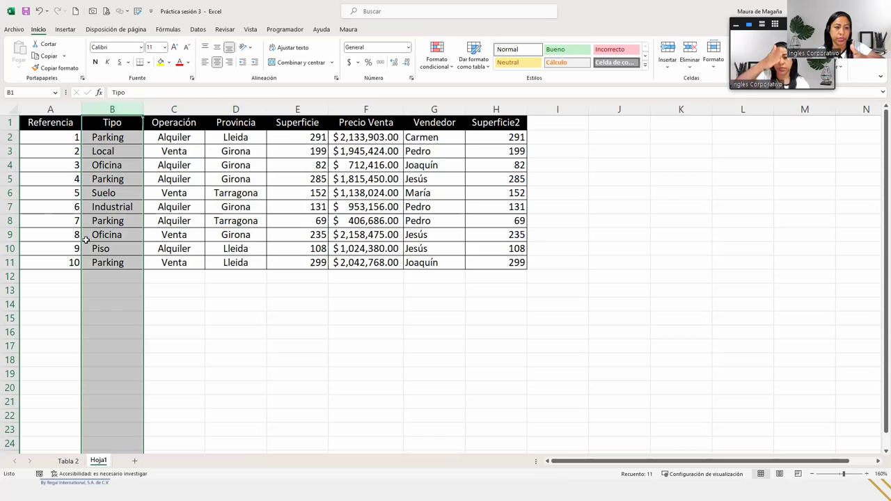
left_click(85, 239)
left_click(87, 260)
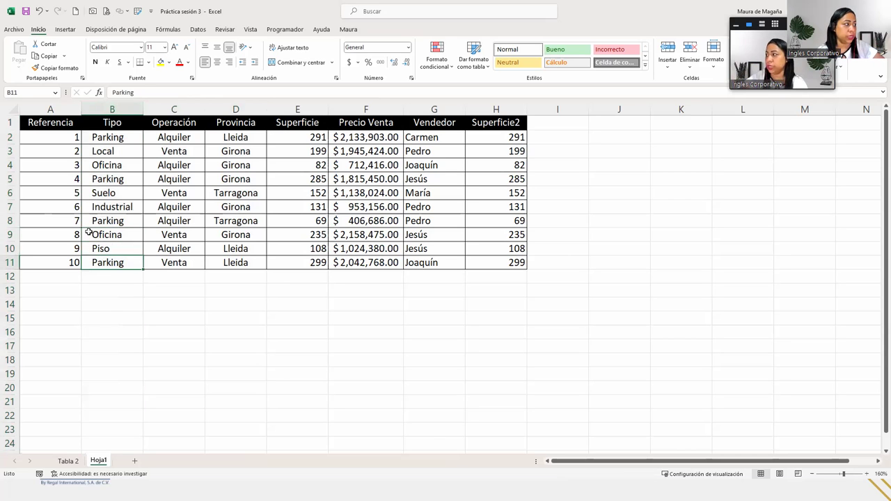
left_click_drag(88, 231, 110, 134)
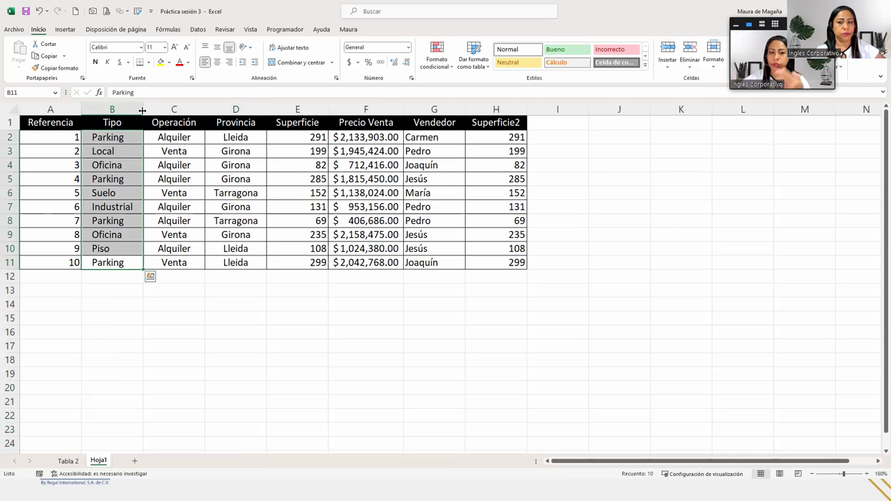
left_click_drag(142, 111, 204, 114)
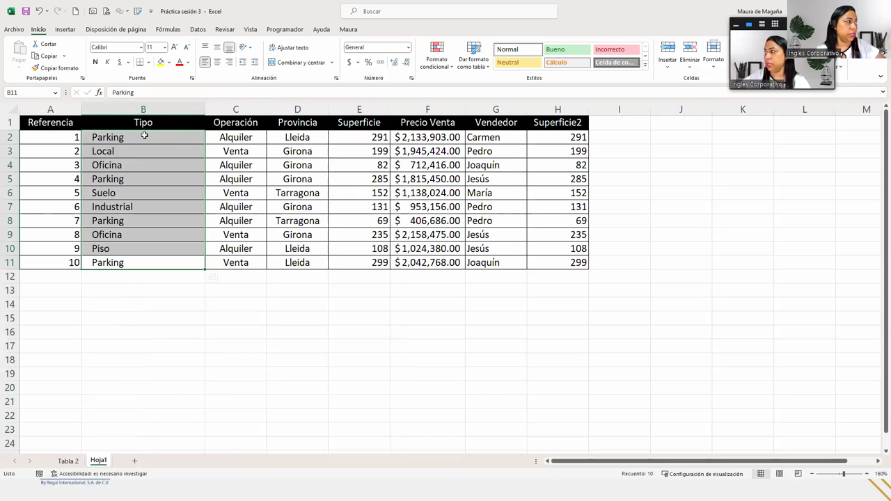
left_click_drag(113, 137, 114, 264)
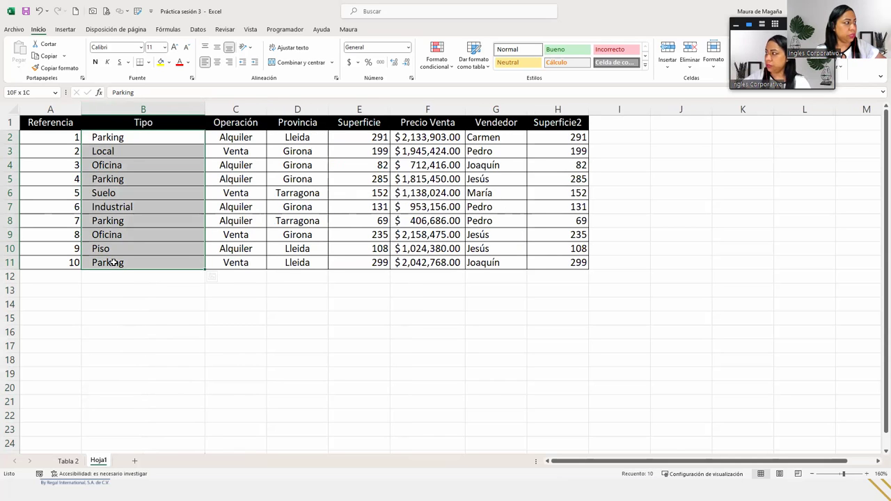
left_click(128, 145)
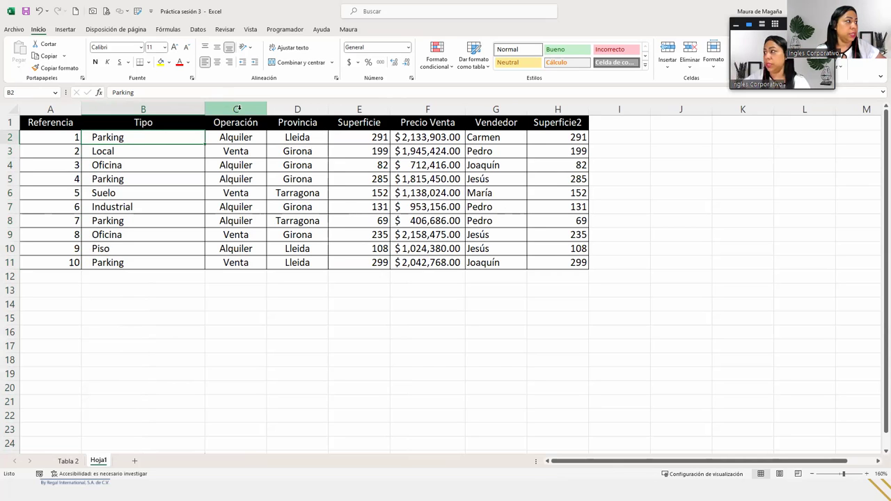
- Widen the Operación column C and step down through its cells
left_click(236, 109)
left_click_drag(264, 109, 328, 108)
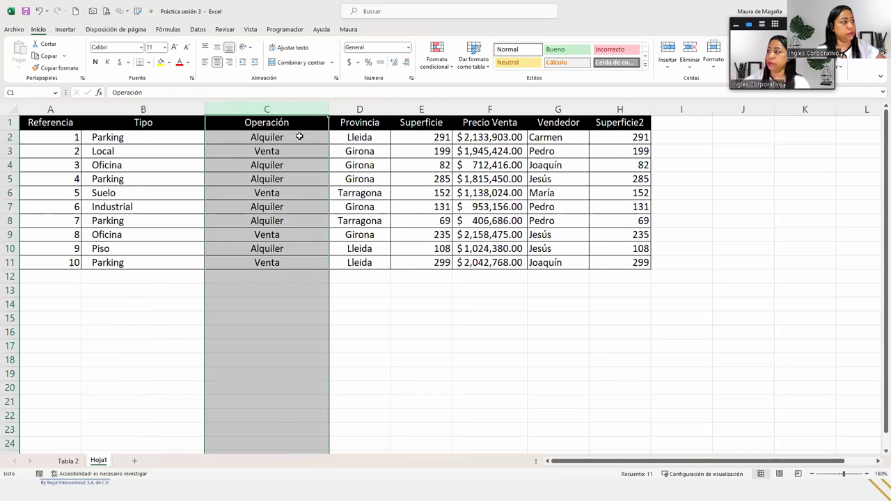
left_click(298, 137)
left_click(292, 177)
left_click(285, 195)
left_click(282, 220)
left_click(283, 234)
- Move over to the Tipo entries and step up to cell B4
left_click(280, 248)
left_click(280, 259)
left_click(178, 233)
left_click(177, 220)
left_click(177, 195)
left_click(181, 163)
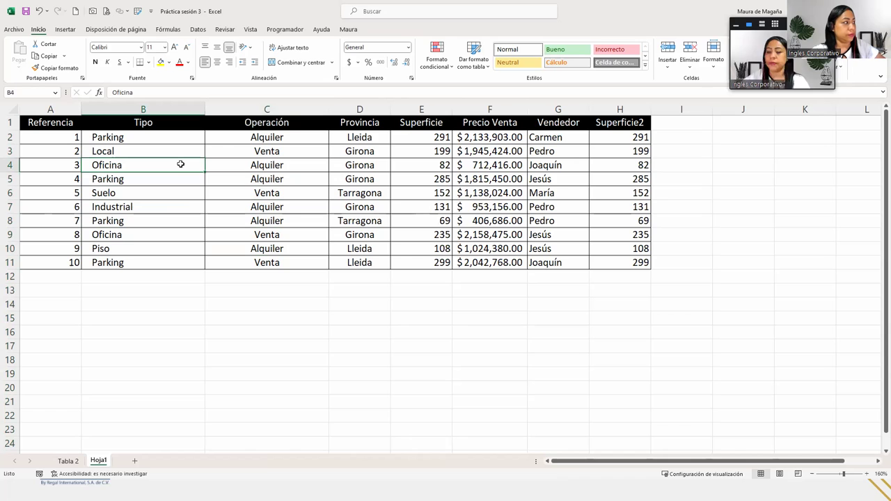
- Undo the width and alignment changes, then redo the centring of the Tipo entries
key("ctrl+z")
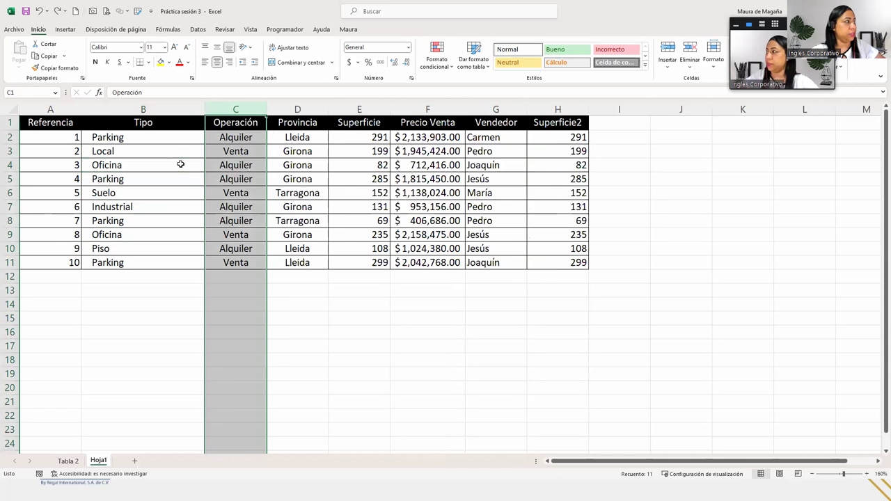
key("ctrl+z")
key("ctrl+z")
key("ctrl+z")
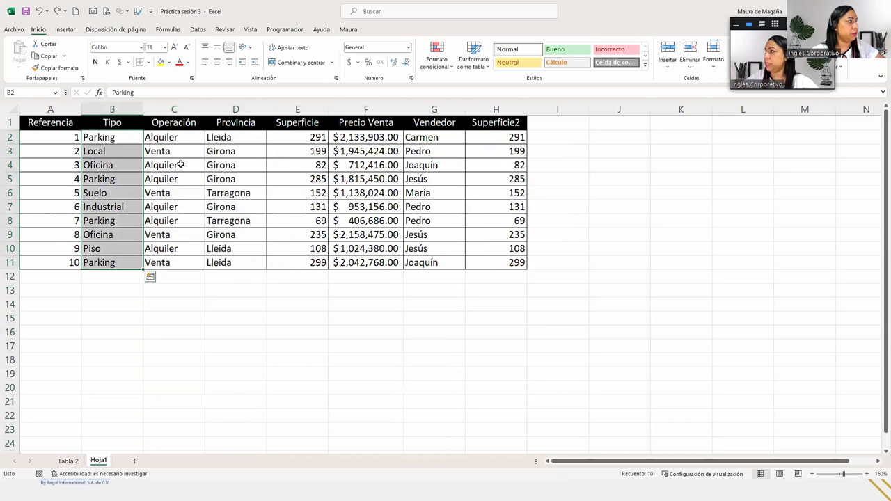
key("ctrl+y")
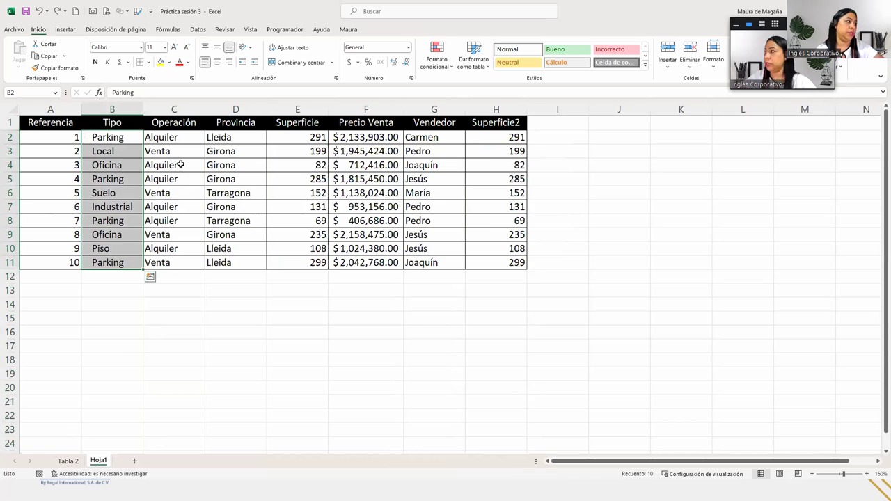
- Select the Operación and Provincia values C2:D11
left_click(191, 137)
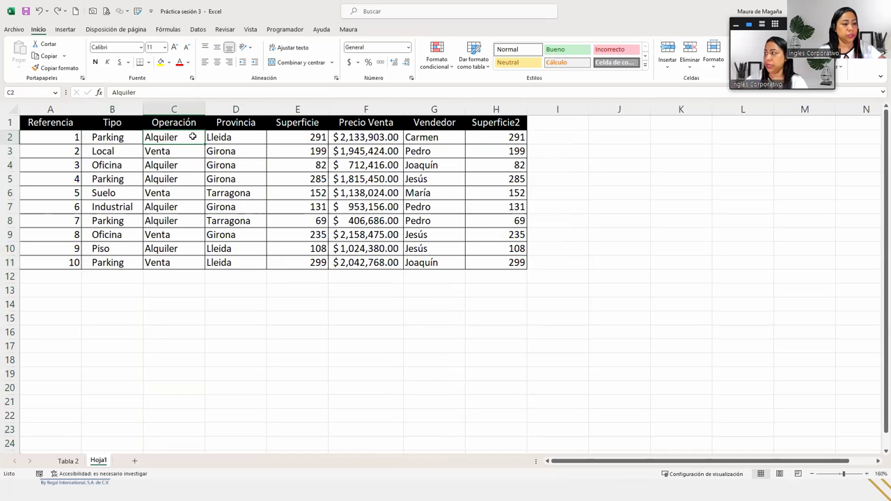
key("ctrl+shift+Down")
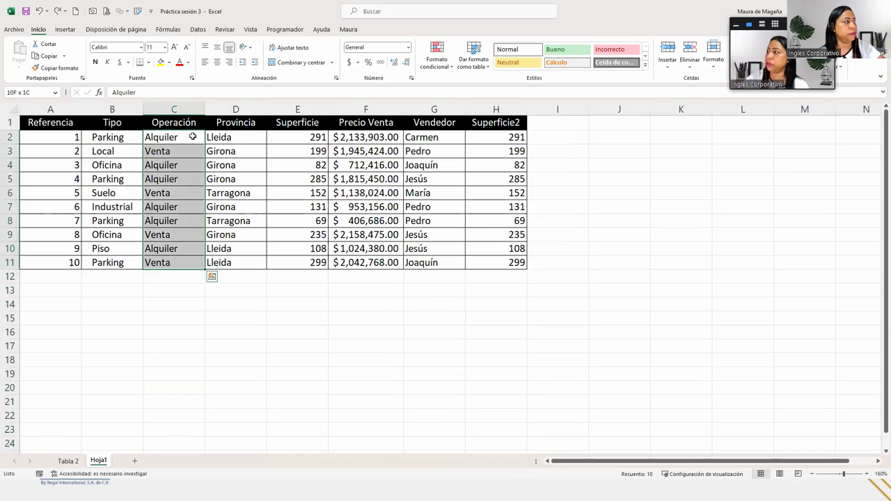
key("shift+Right")
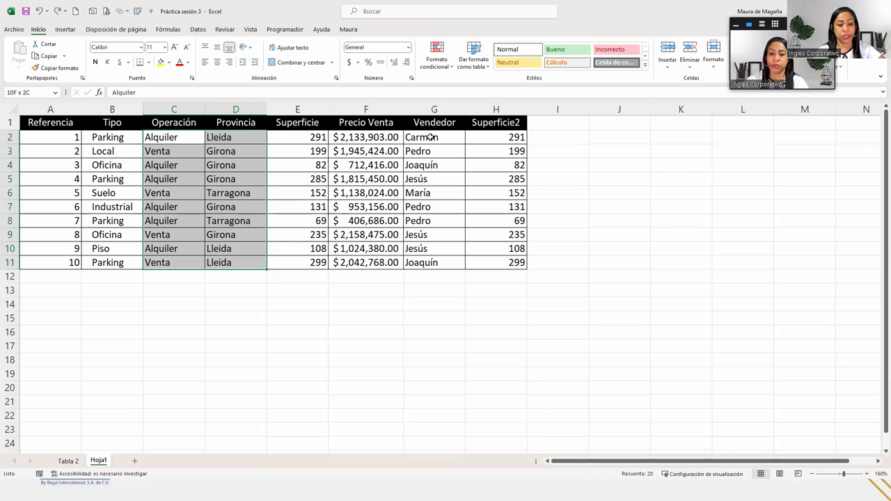
- Select C2:D11 together with the Vendedor values G2:G11 and show the ribbon KeyTips
left_click(431, 137, "ctrl")
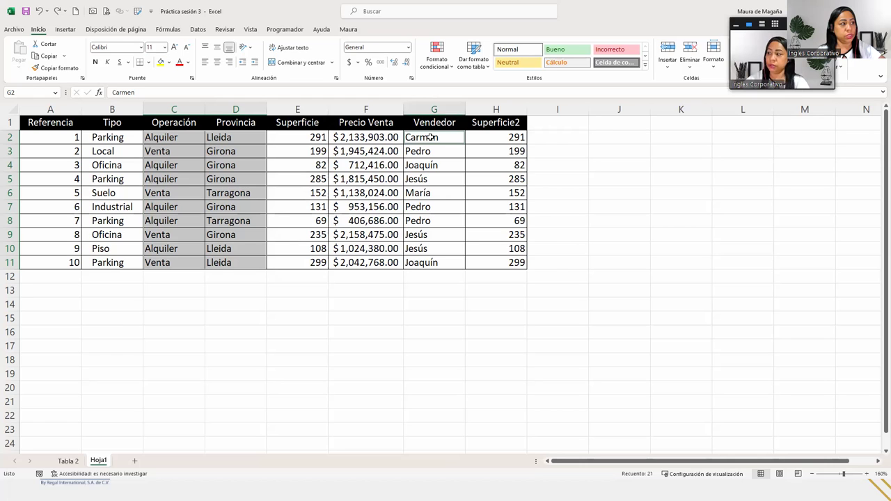
key("ctrl+shift+Down")
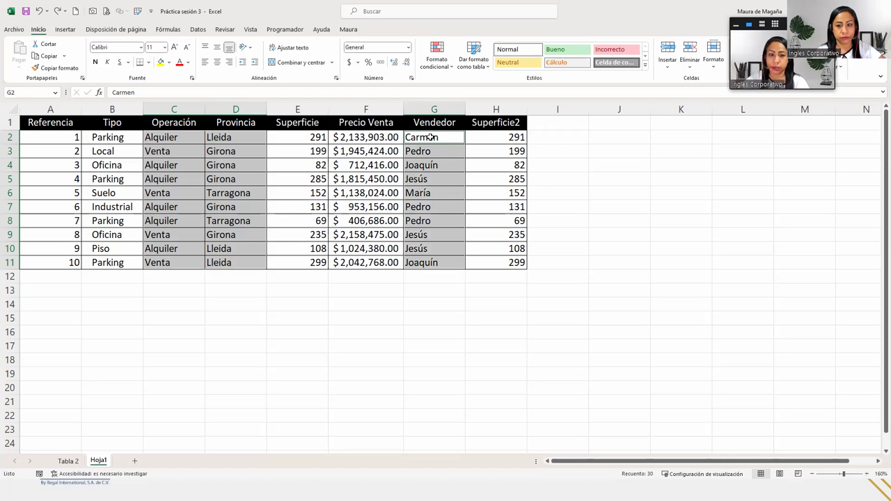
key("Left")
key("Left")
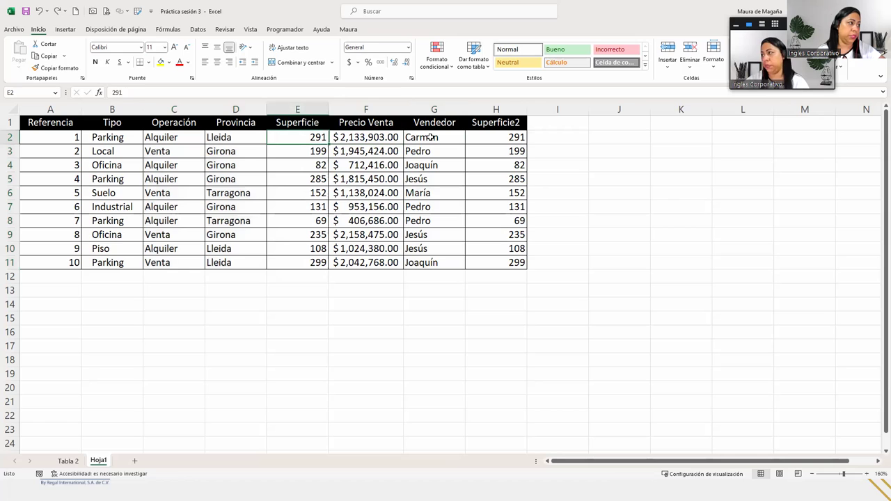
key("Left")
key("Left")
key("shift+Right")
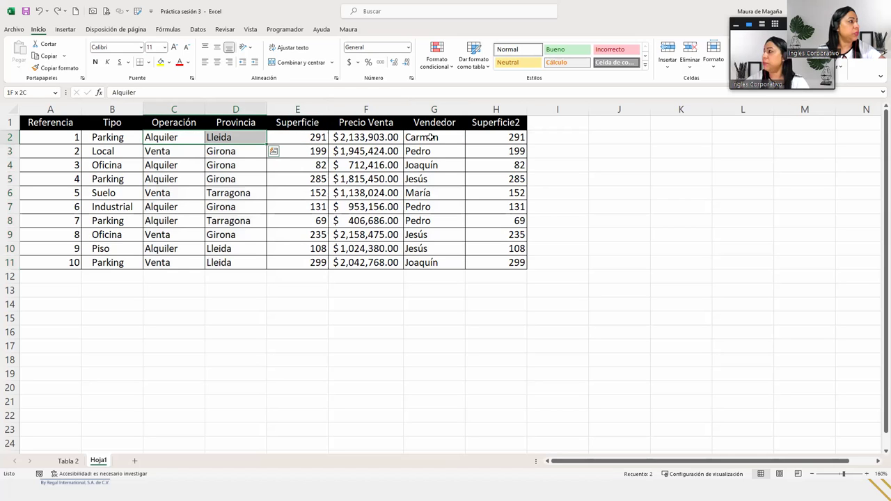
key("ctrl+shift+Down")
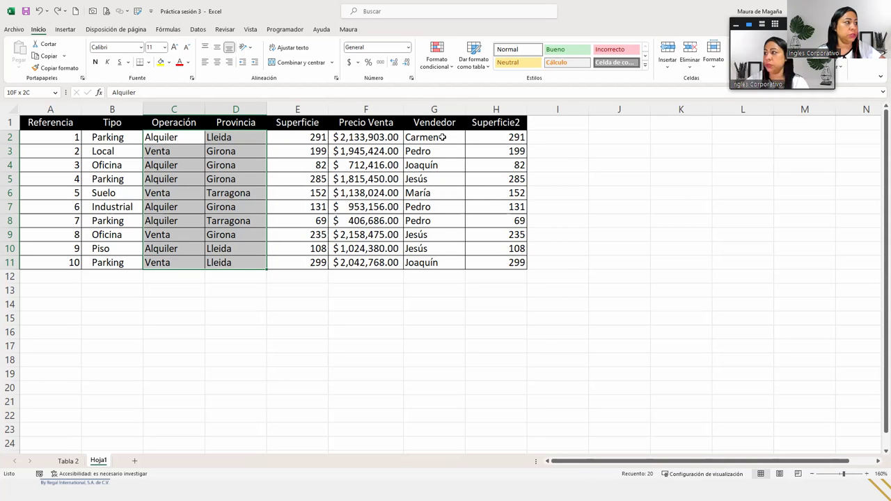
left_click(443, 137, "ctrl")
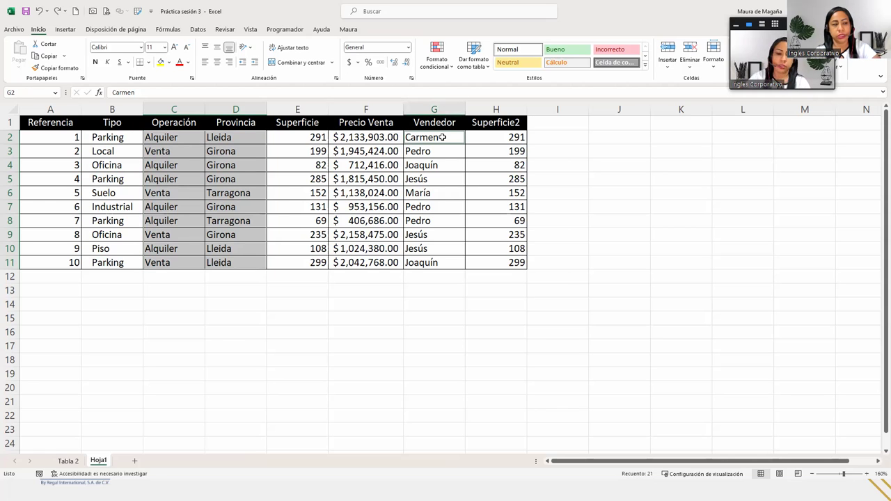
key("ctrl+shift+Down")
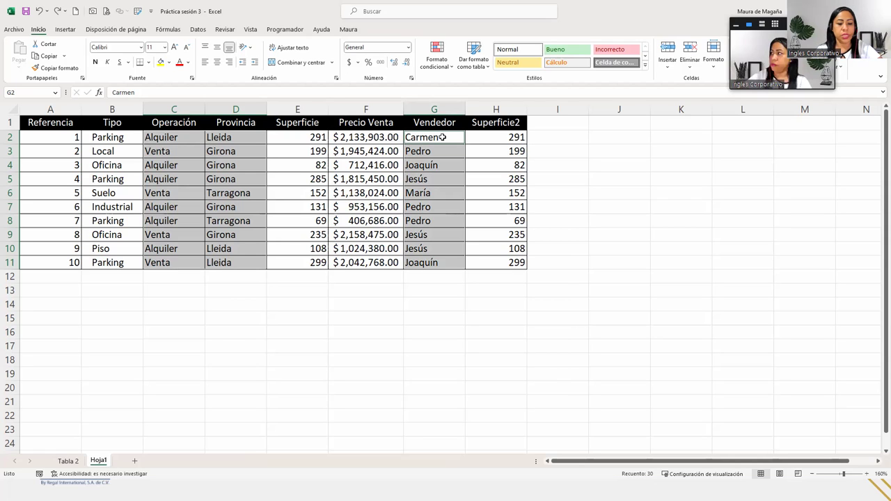
key("alt")
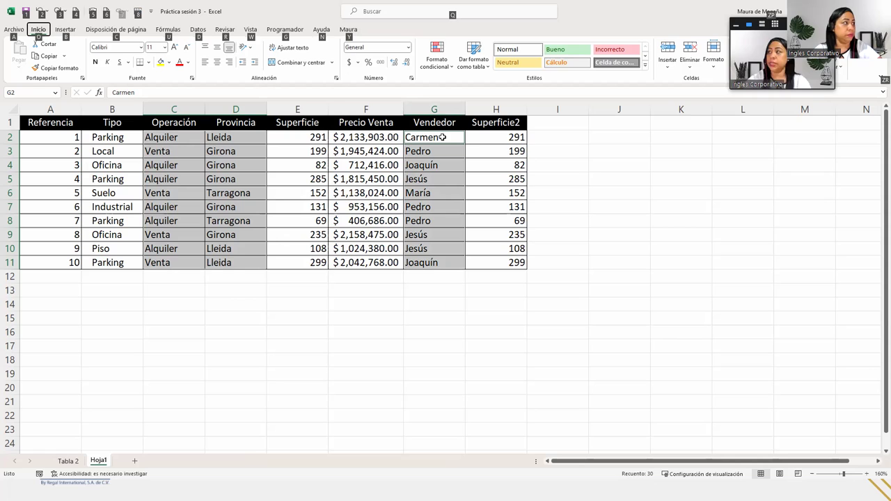
- Dismiss and re-show the KeyTips, bringing up the Home tab formatting hints
key("Escape")
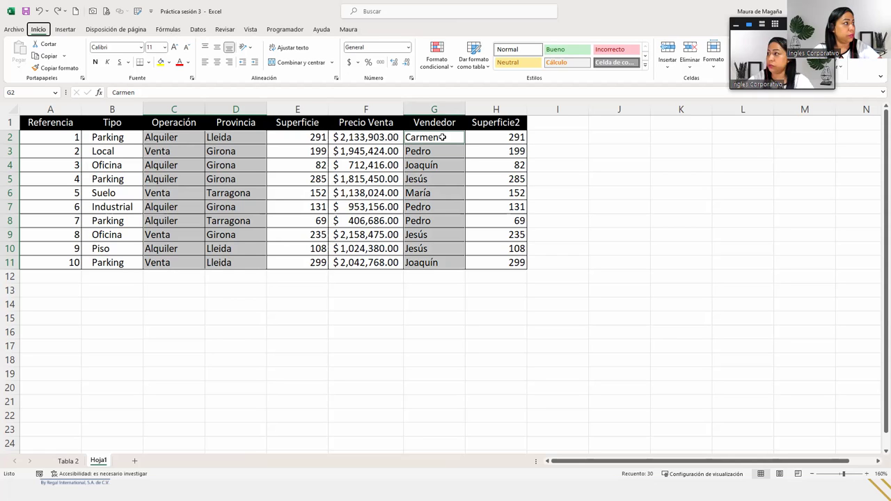
key("Escape")
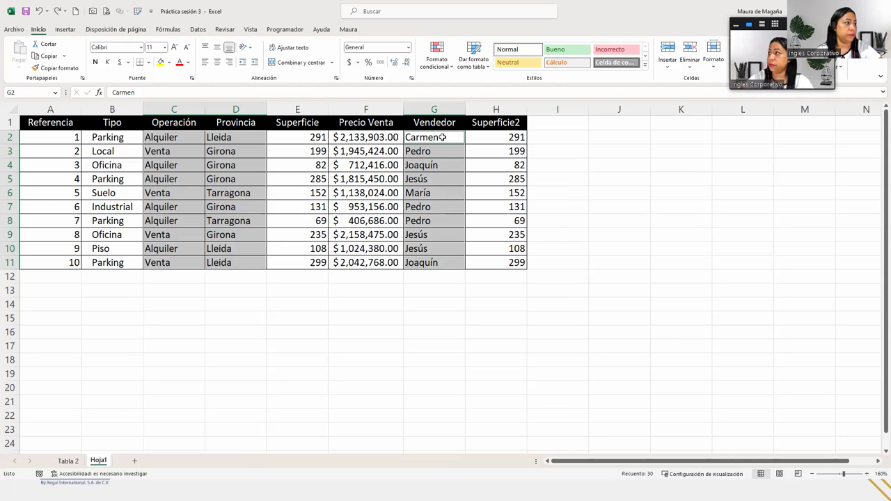
key("alt")
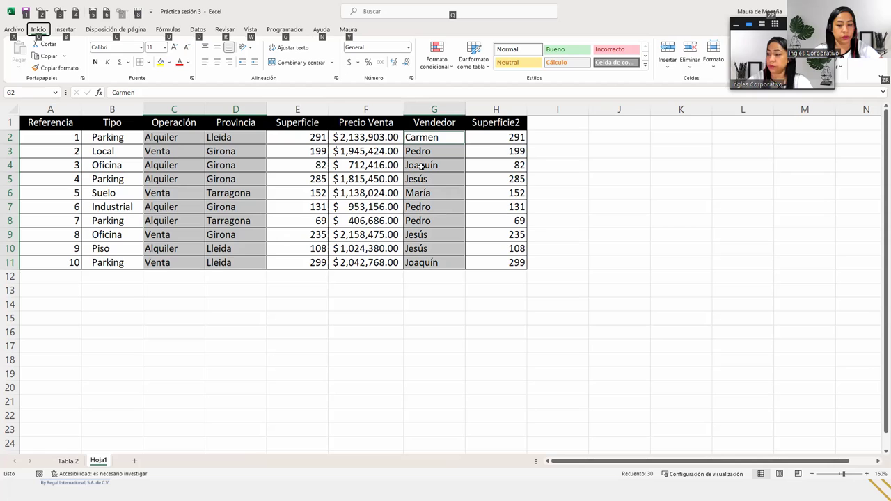
key("o")
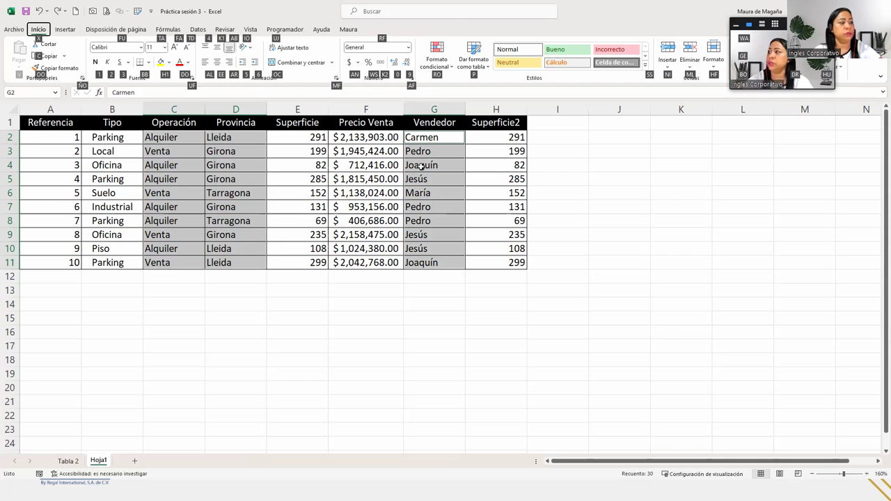
- Increase the indent of the Operación, Provincia and Vendedor values, then move to D2
key("a")
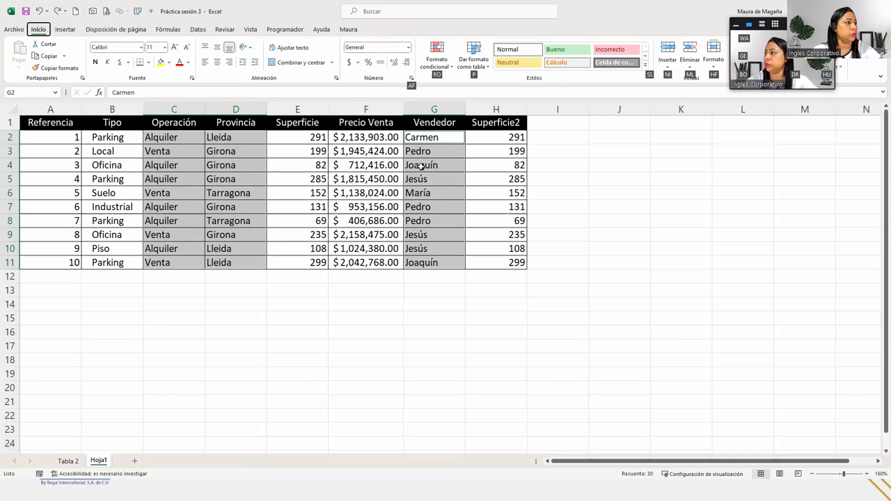
key("i")
key("Left")
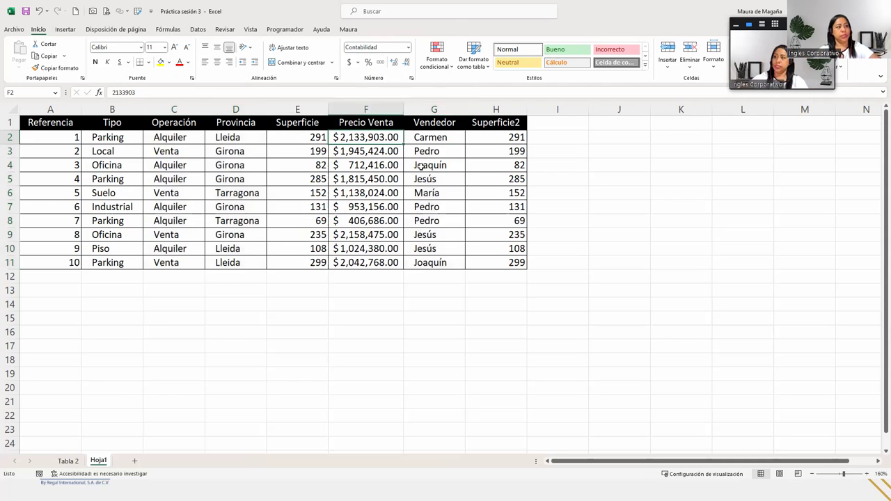
key("Left")
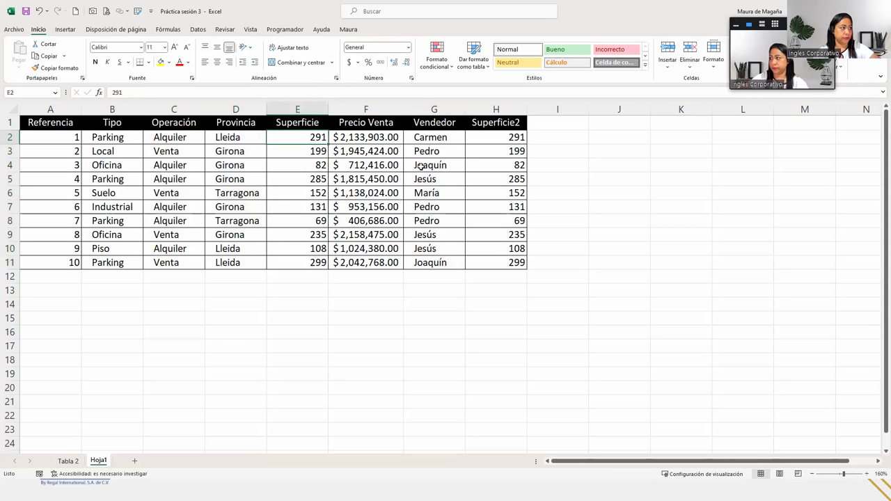
key("Left")
- Move along the Provincia column, then select the whole table A1:H11 with Ctrl+A
key("Down")
key("Down")
key("Down")
key("Down")
key("Down")
key("Down")
key("Down")
key("Down")
key("Down")
key("Up")
key("Up")
key("Up")
key("Up")
key("Up")
key("Up")
key("Up")
key("Up")
key("Up")
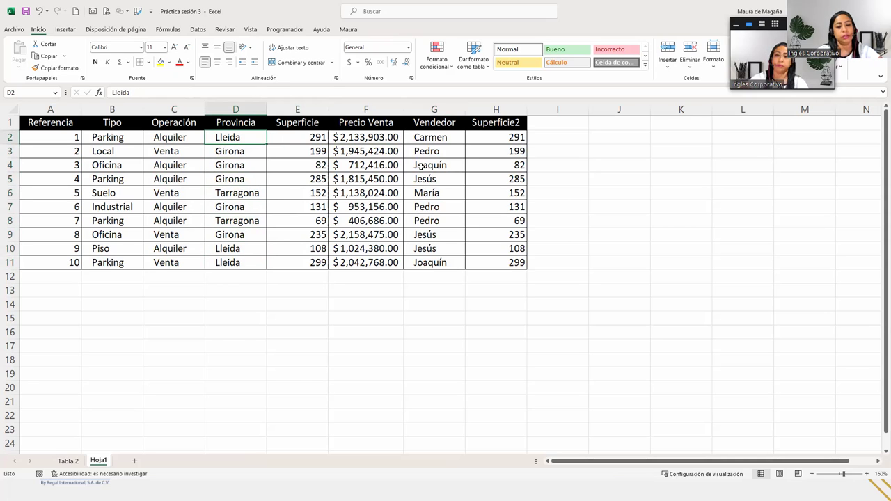
key("ctrl+a")
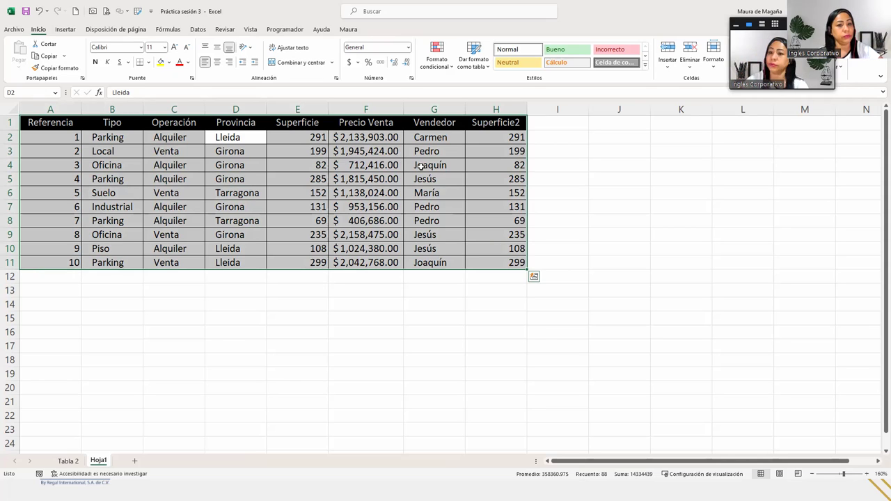
- Select cell C2 as the starting point for the spelling check
left_click(174, 137)
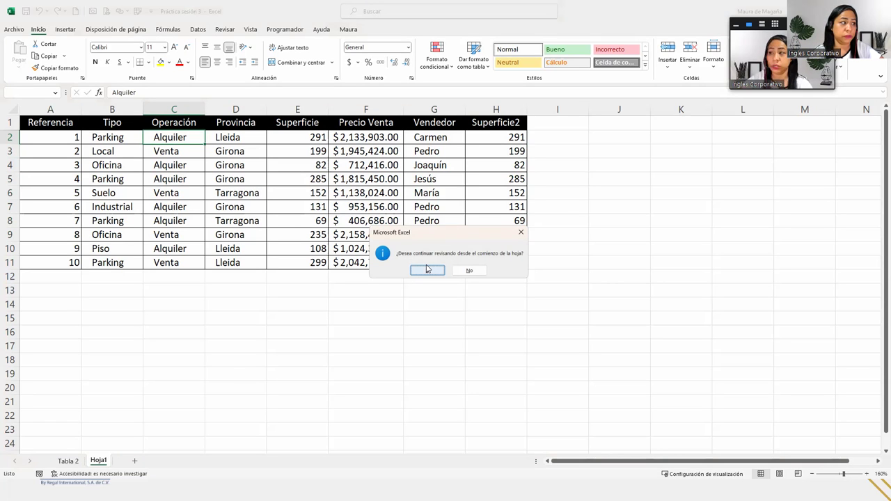
- Continue the spelling check from the sheet's start with Sí, then accept the completion message
left_click(427, 269)
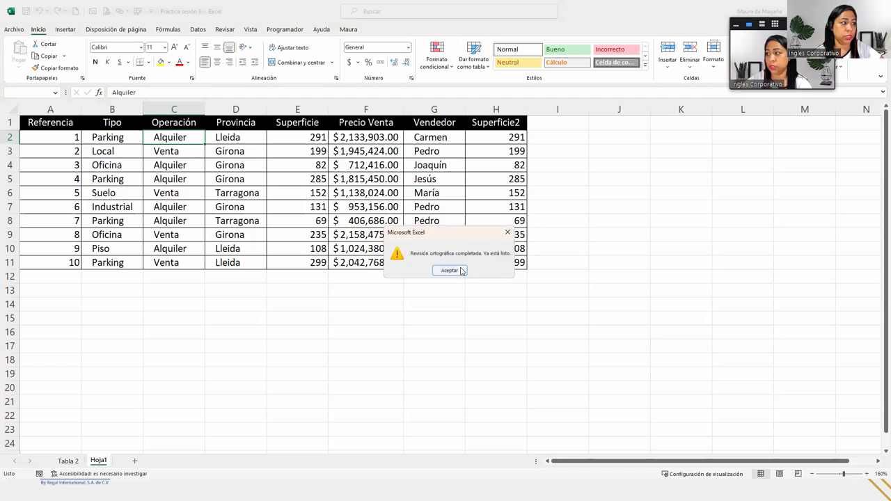
left_click(461, 271)
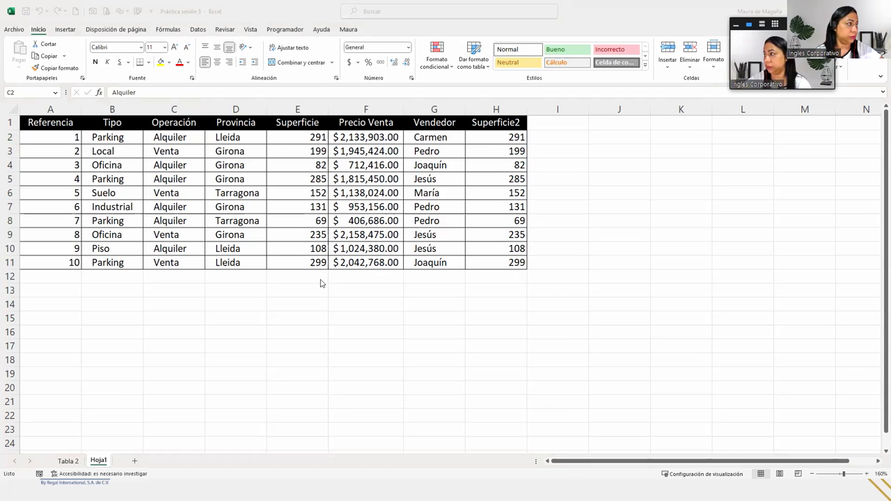
left_click(355, 280)
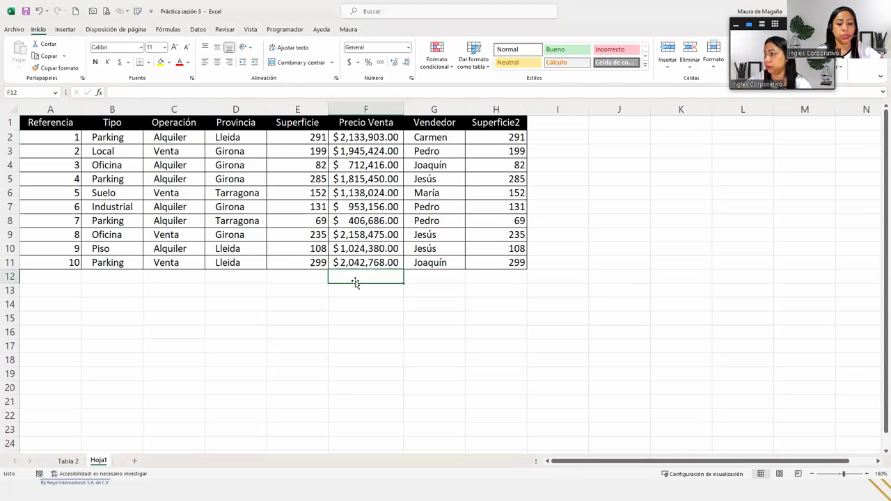
key("ctrl+0")
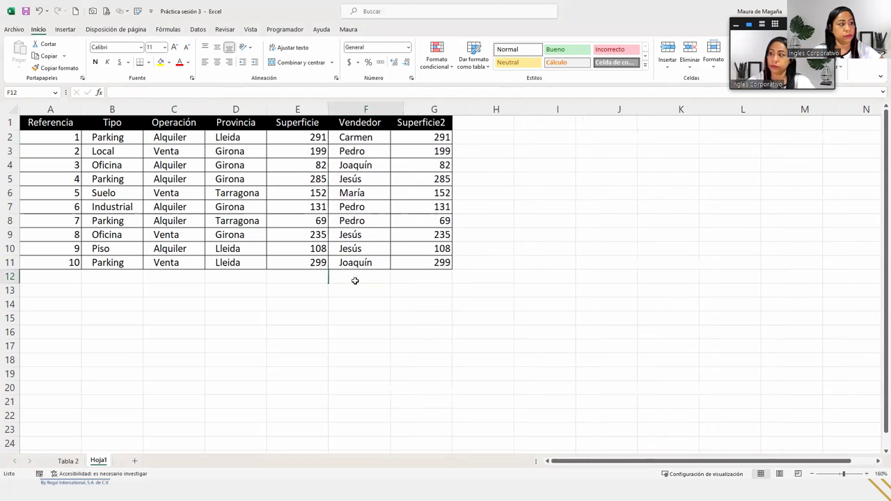
key("ctrl+shift+0")
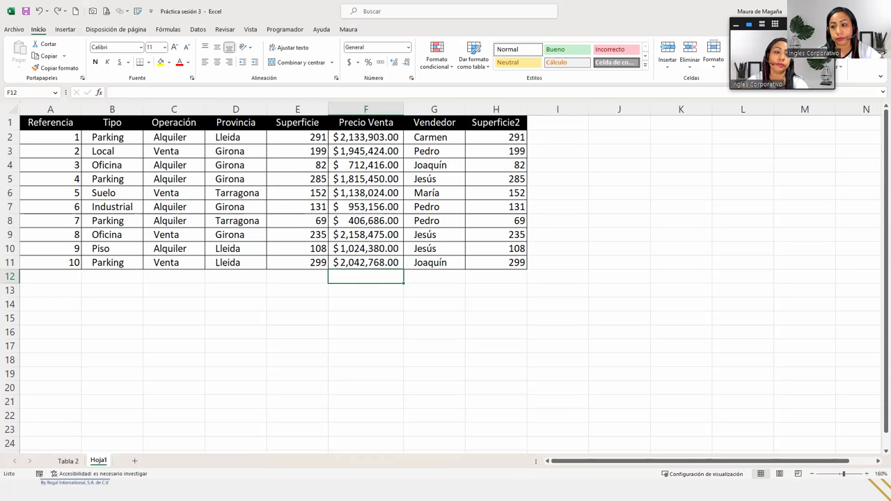
key("alt+Tab")
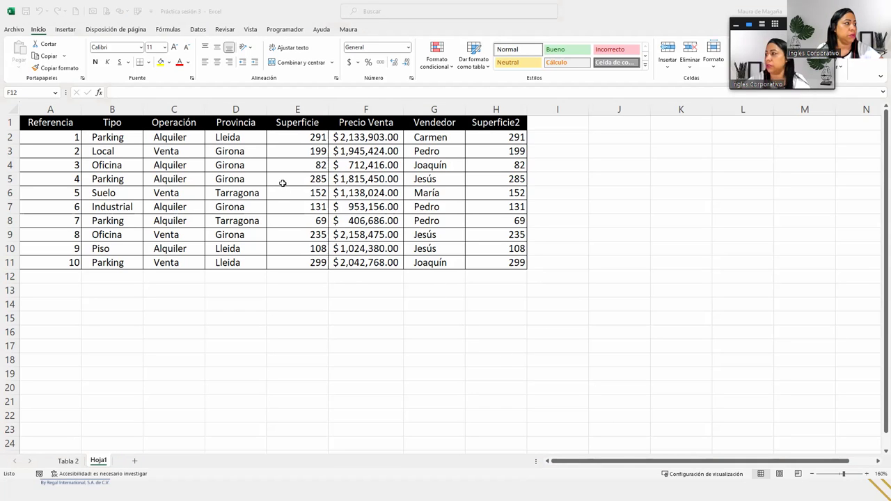
left_click(232, 153)
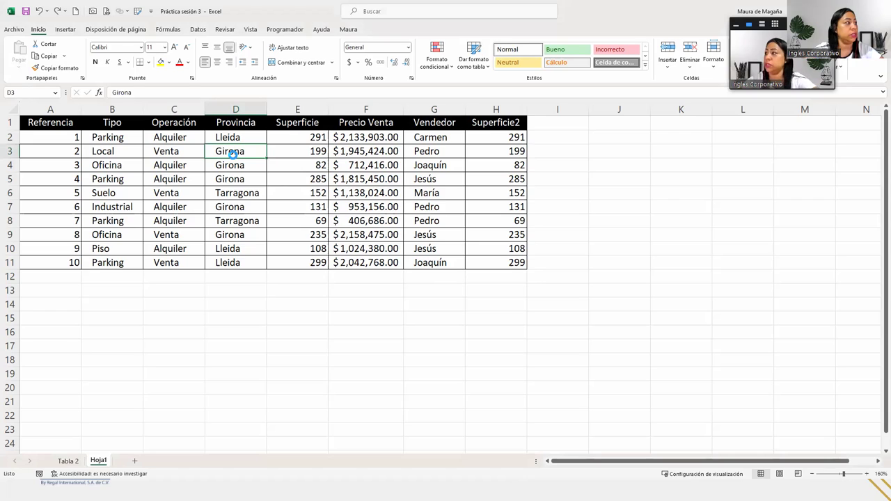
key("ctrl+o")
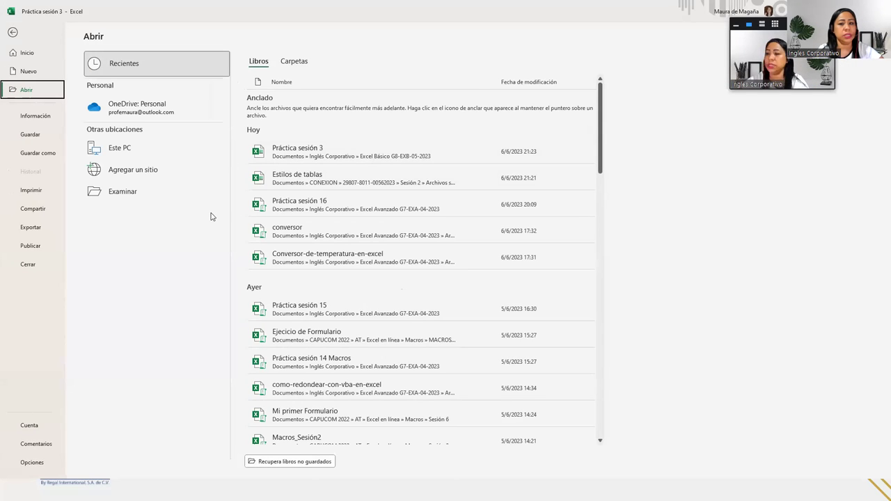
left_click(13, 32)
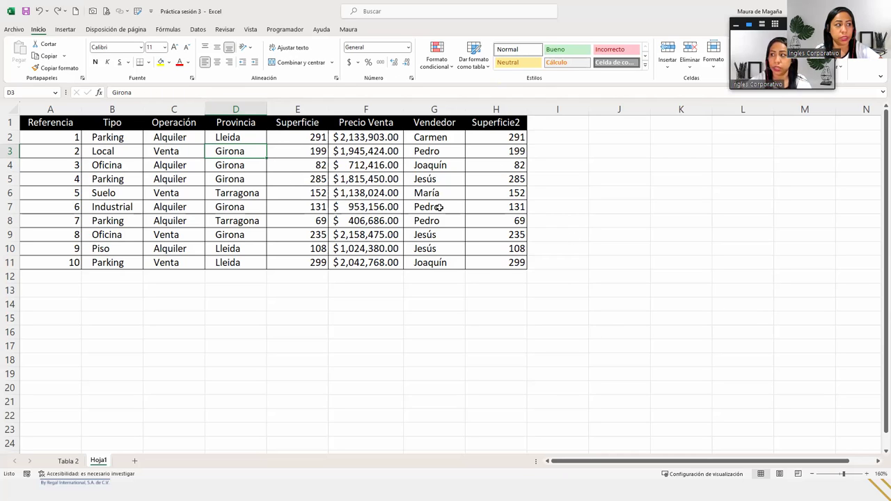
left_click(369, 156)
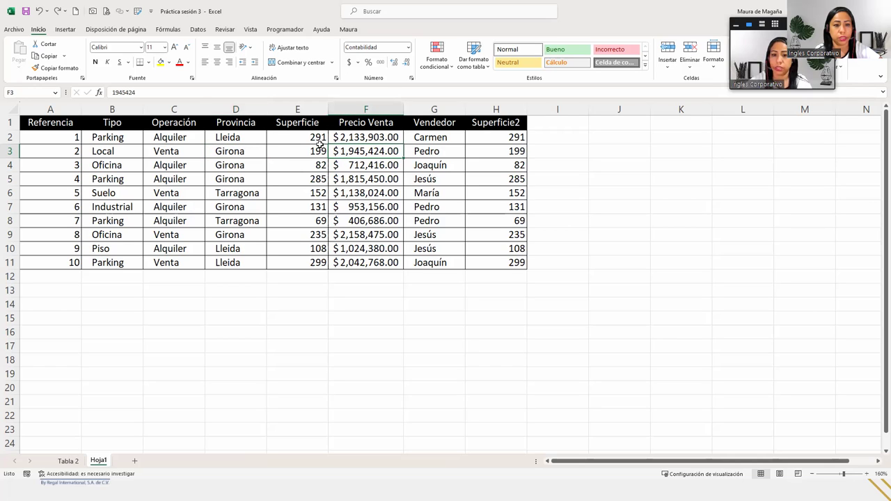
left_click(317, 150)
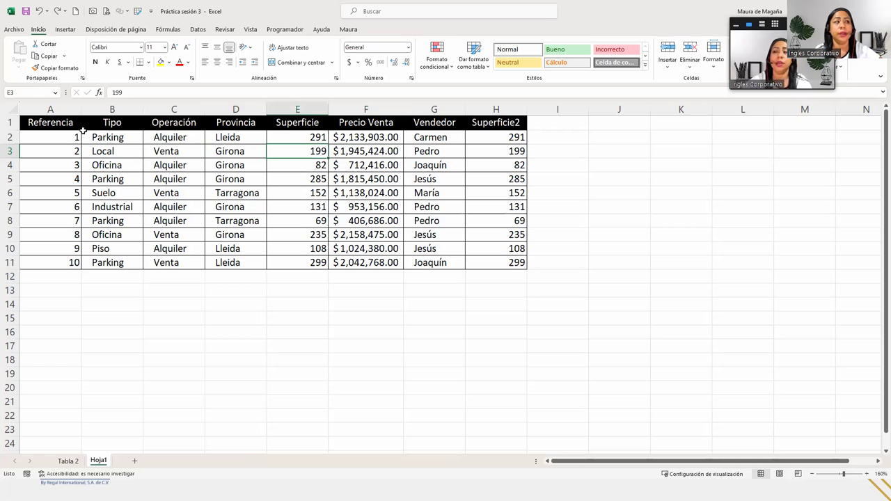
left_click(45, 123)
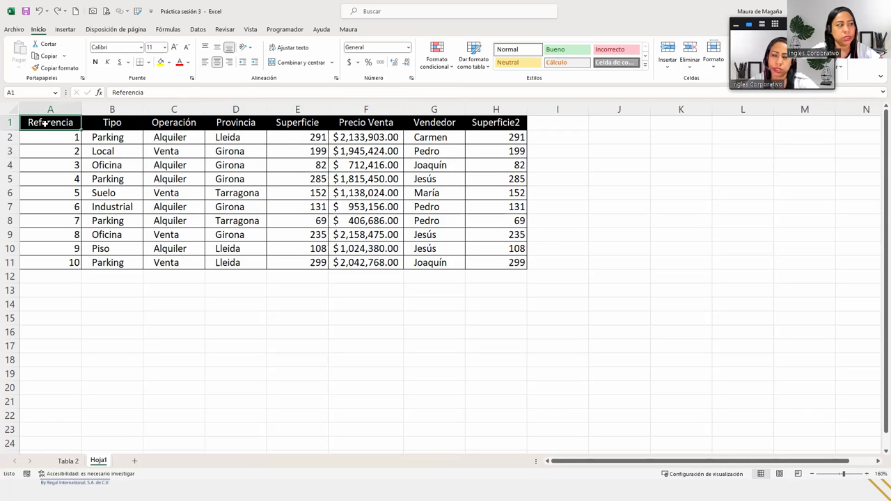
key("ctrl+e")
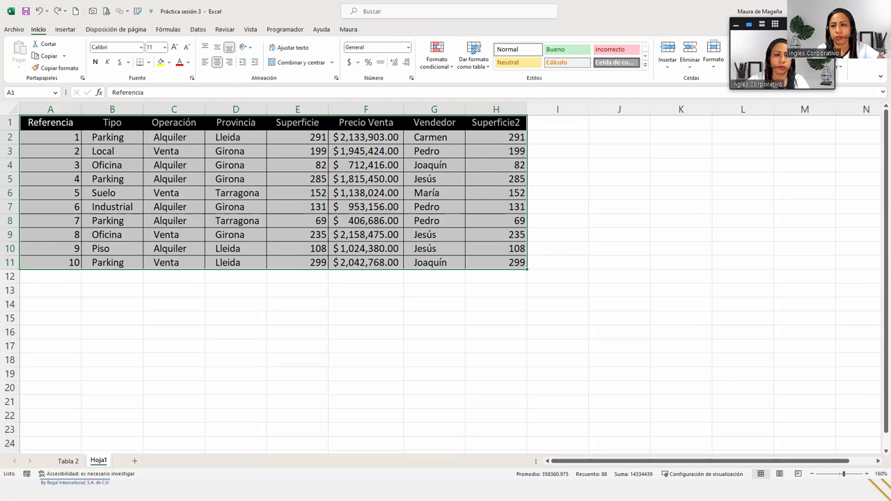
key("alt+Tab")
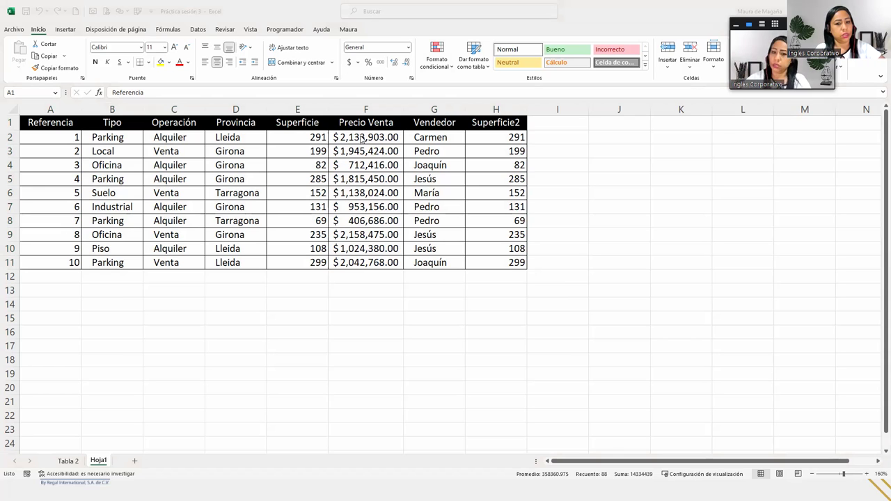
left_click(64, 128)
key("ctrl+e")
left_click(66, 127)
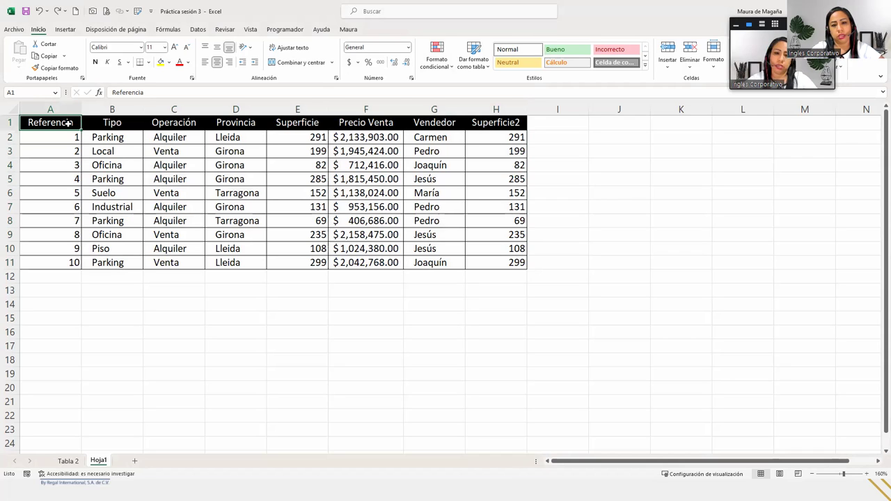
key("ctrl+e")
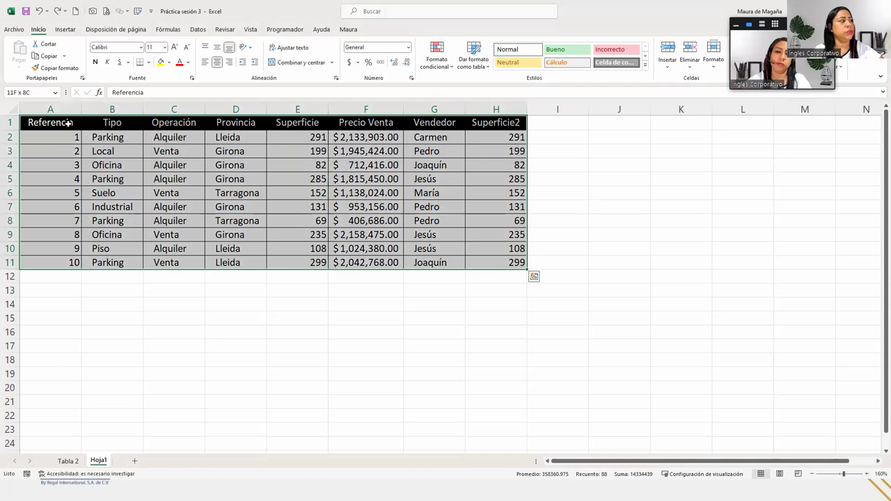
left_click(69, 123)
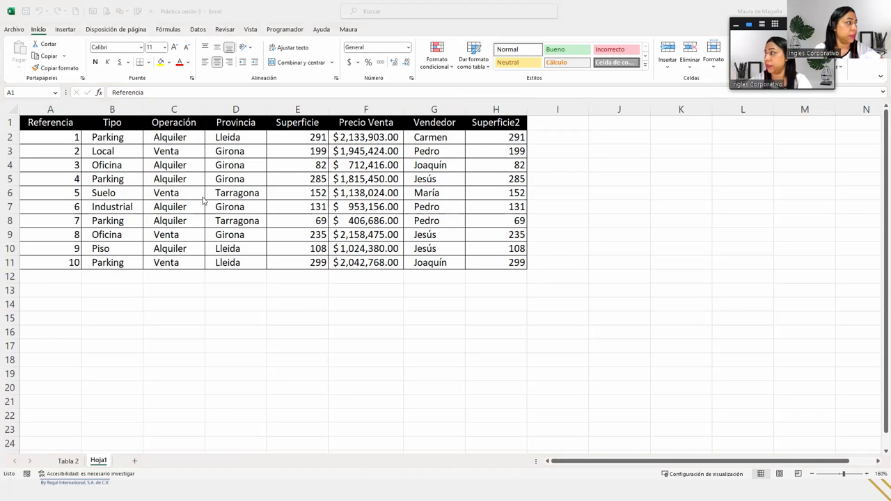
- From cell B5, try selecting row 5, the whole sheet, and column B
left_click(138, 182)
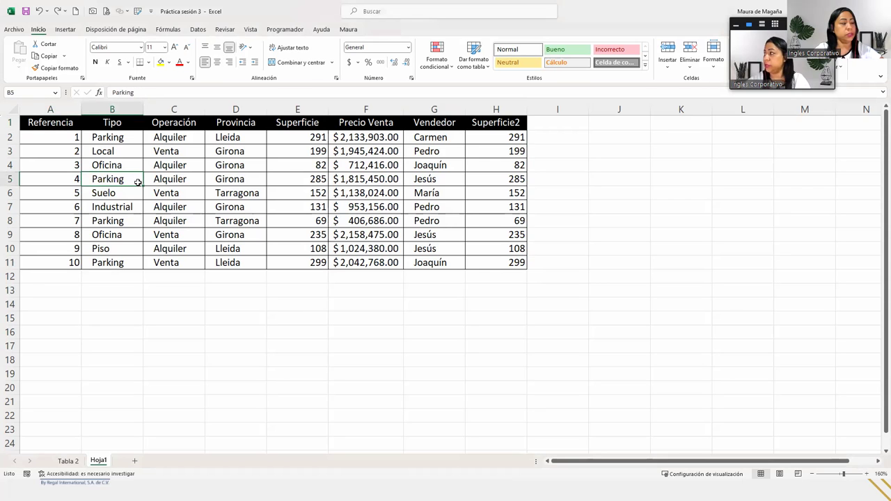
key("shift+space")
key("ctrl+space")
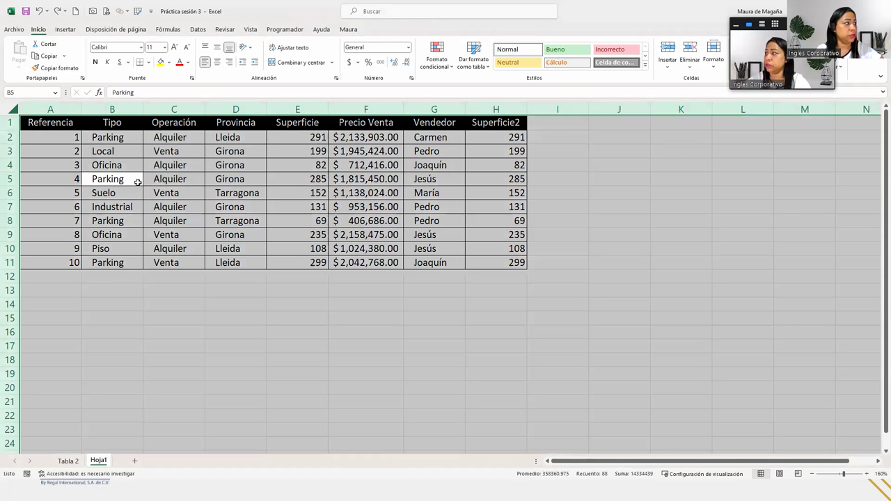
left_click(138, 182)
key("ctrl+space")
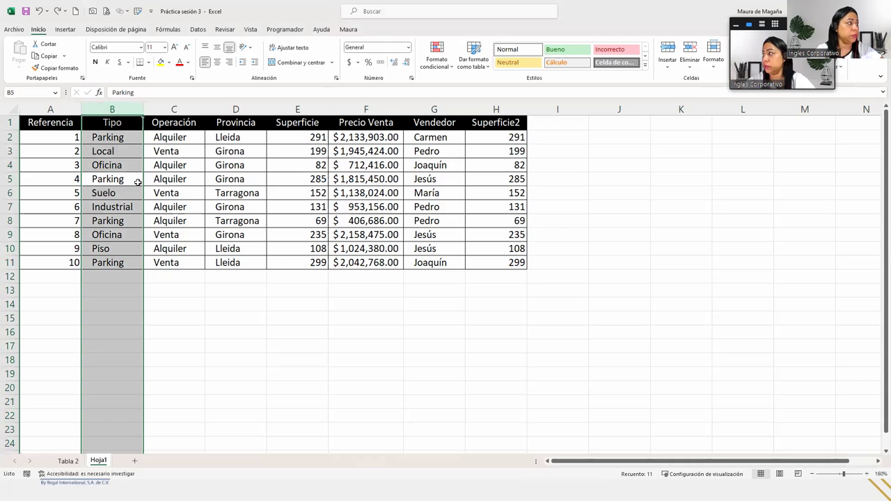
- Select the whole table A1:H11 from A1 using Ctrl+Shift+Down and Ctrl+Shift+Right
key("Left")
key("Up")
key("Up")
key("Up")
key("Up")
key("ctrl+shift+Down")
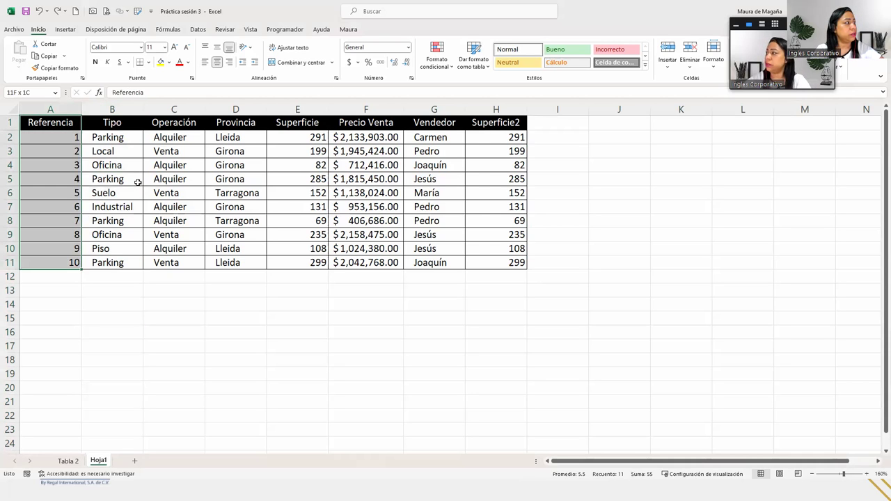
key("ctrl+shift+Right")
key("Up")
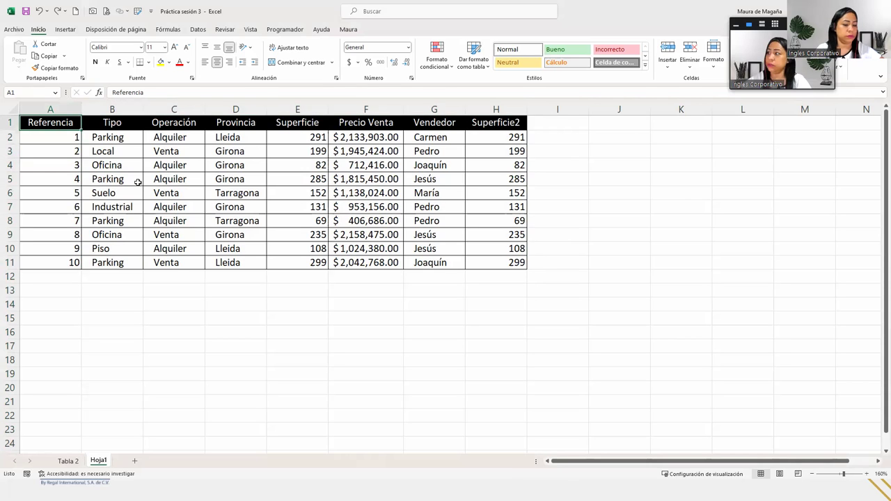
key("ctrl+shift+Down")
key("ctrl+shift+Right")
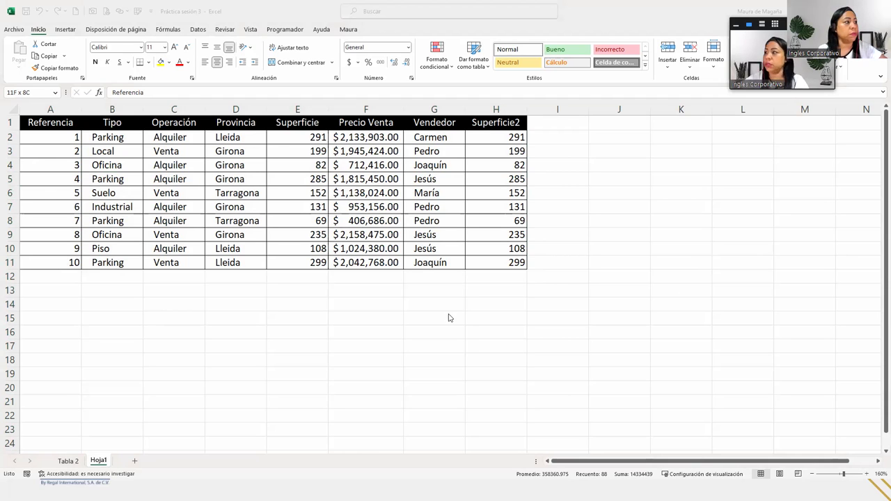
- Return to the workbook and select cells F5, A1, then F5 again
left_click(397, 179)
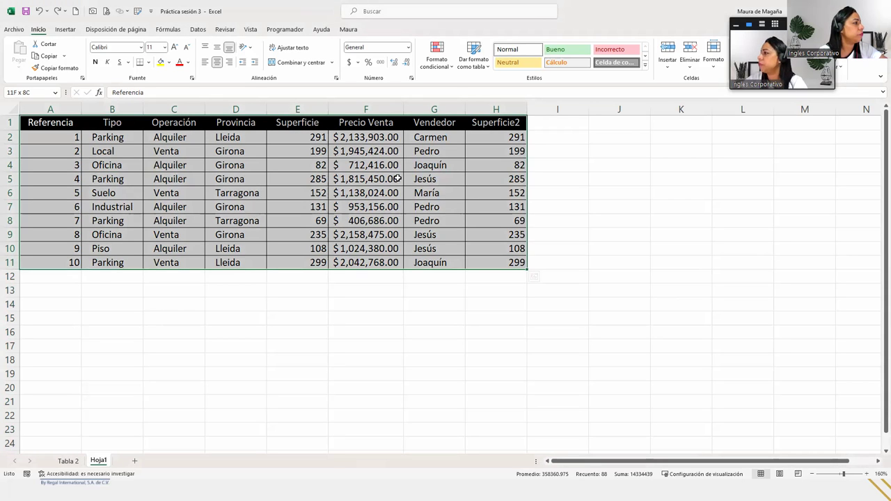
left_click(395, 179)
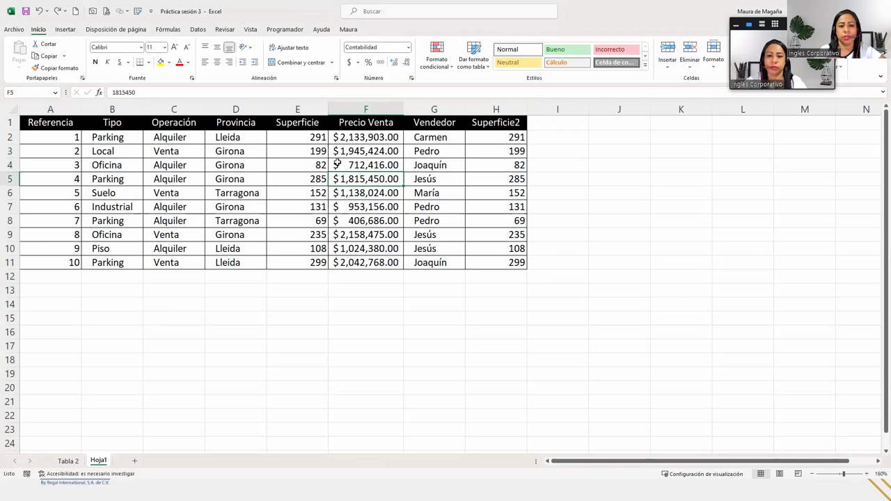
left_click(70, 123)
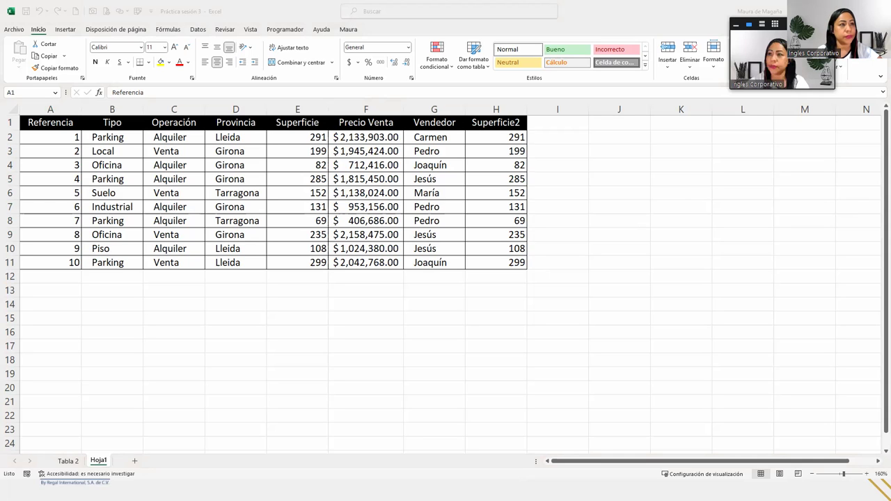
left_click(762, 25)
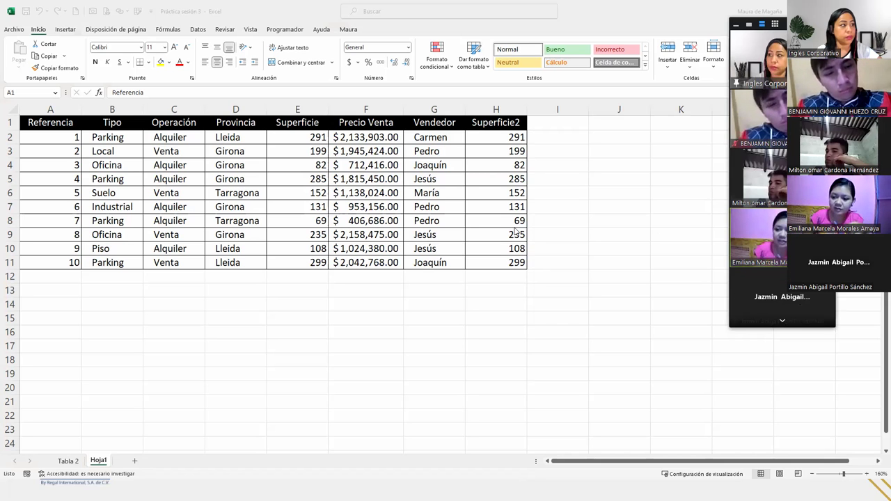
left_click(392, 178)
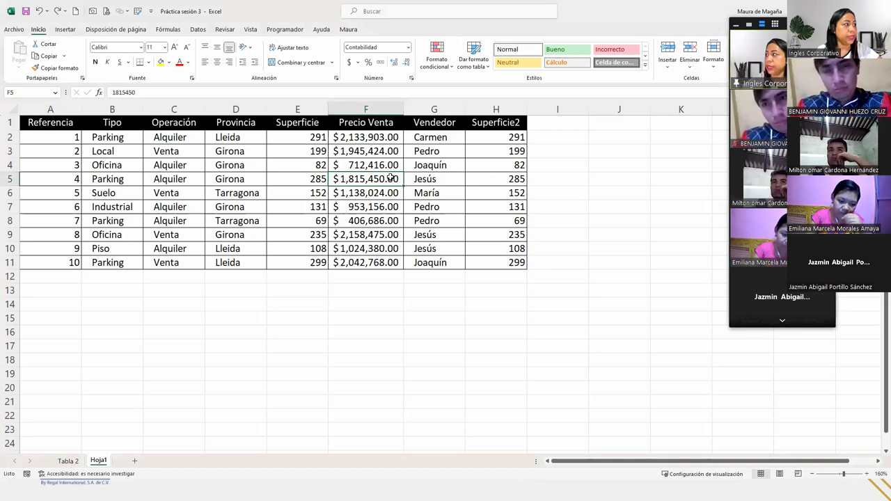
- Select the Tipo values B2:B11, then the Operación and Provincia values C2:D11
key("Up")
key("Up")
key("Up")
key("Up")
key("Left")
key("Left")
key("Left")
key("Left")
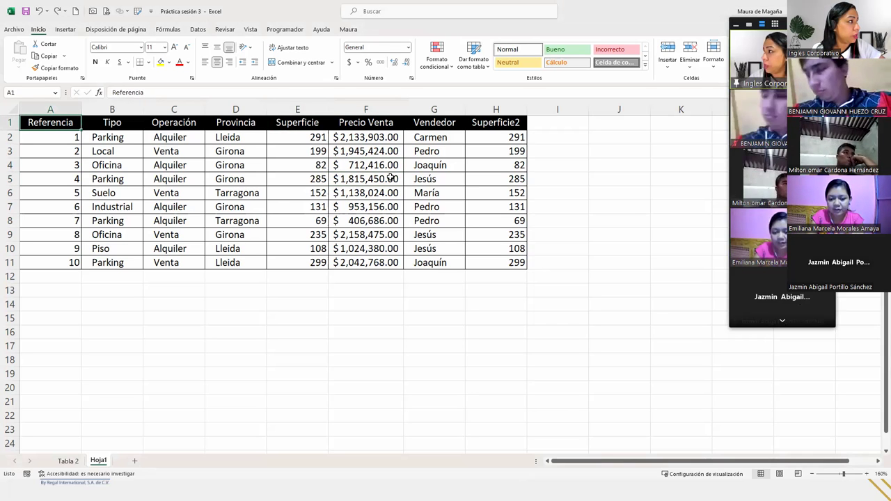
key("Right")
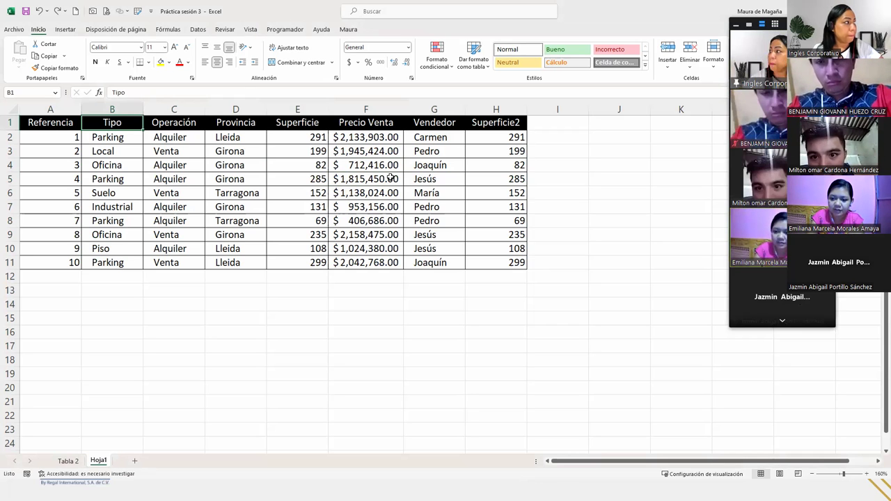
key("Down")
key("ctrl+shift+Down")
key("ctrl+shift+Right")
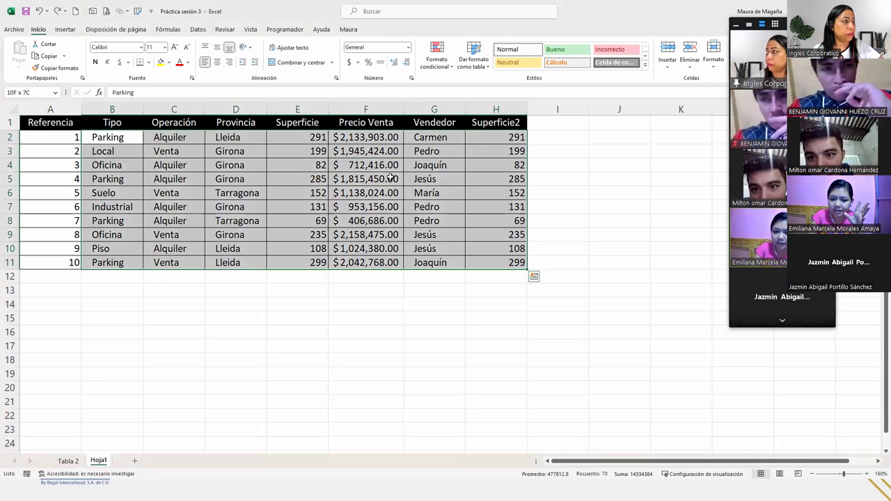
key("ctrl+shift+Left")
key("Right")
key("shift+Down")
key("shift+Down")
key("shift+Down")
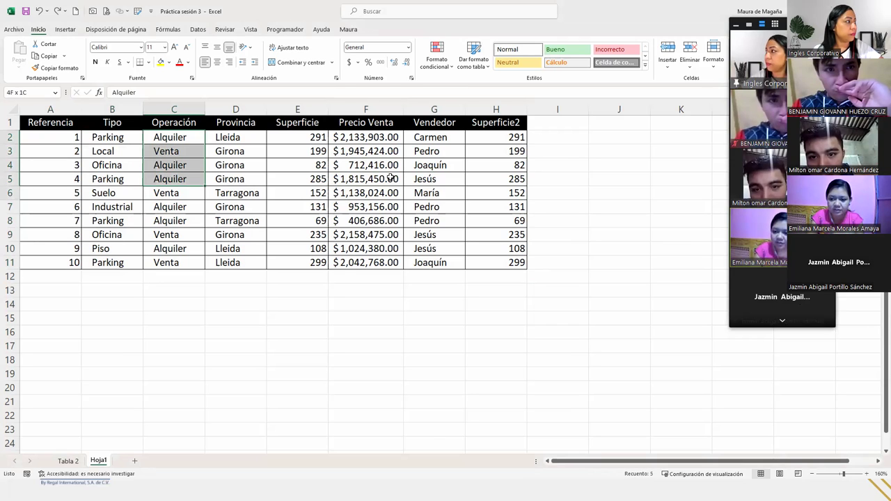
key("shift+Down")
key("shift+Down")
key("shift+Down")
key("shift+Down")
key("shift+Down")
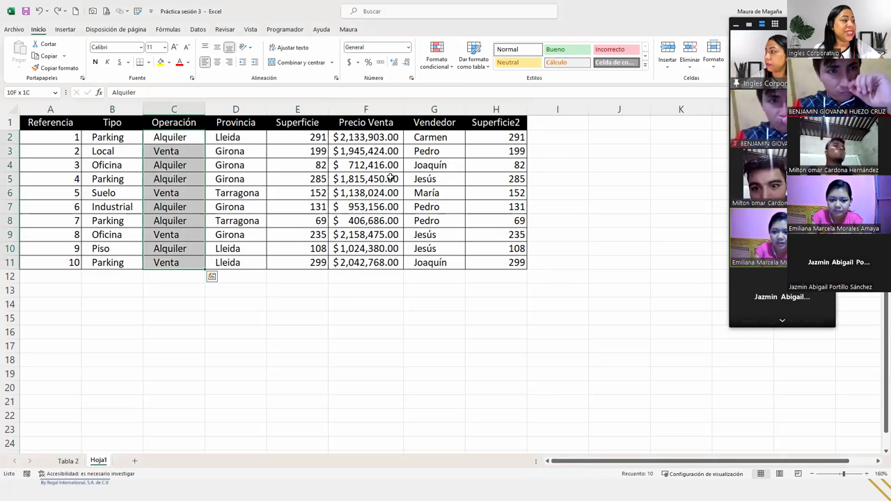
key("shift+Right")
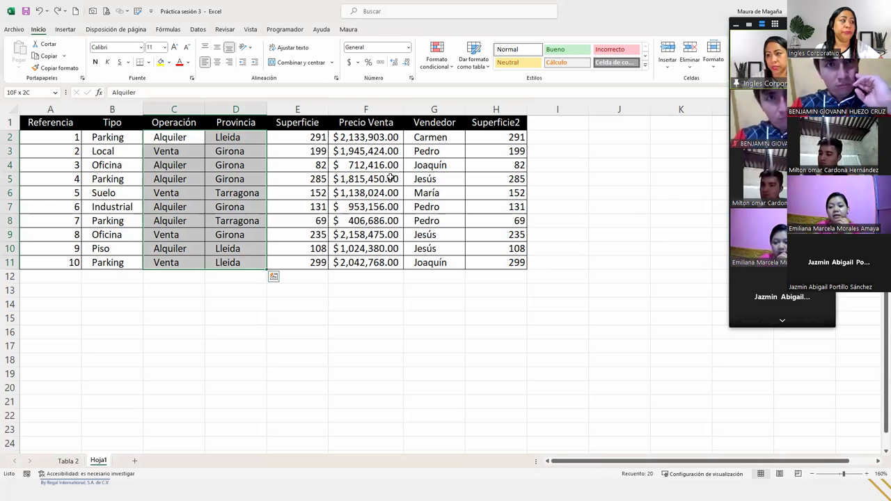
- Select the Provincia values D2:D11 and show the KeyTips
key("Left")
key("Right")
key("Right")
key("Left")
key("Right")
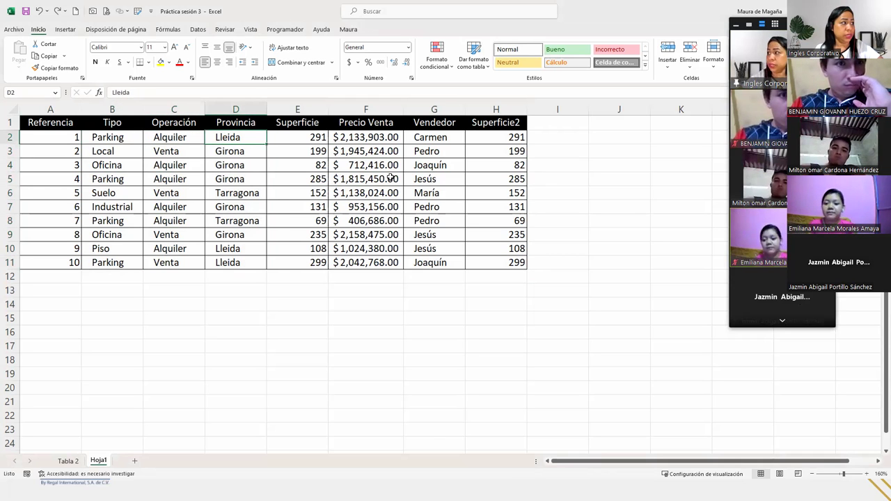
key("ctrl+shift+Down")
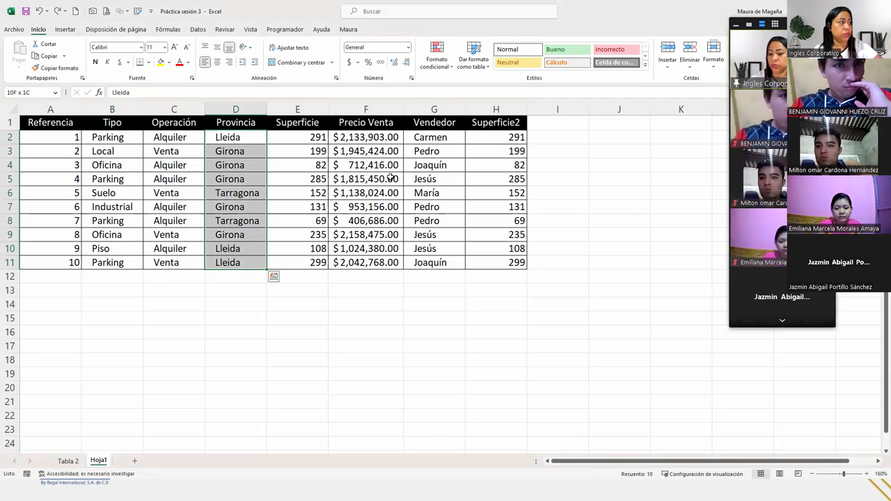
key("alt")
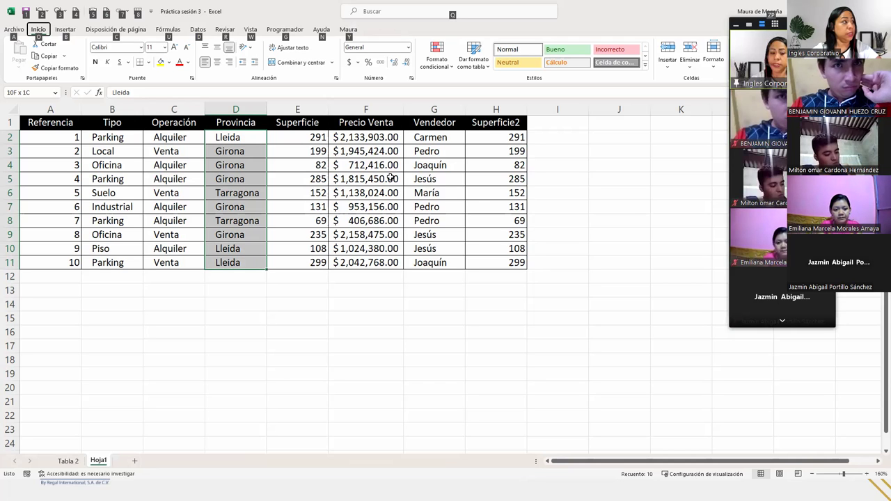
- Paint the Provincia formatting onto the Superficie values with Format Painter, then undo it
key("o")
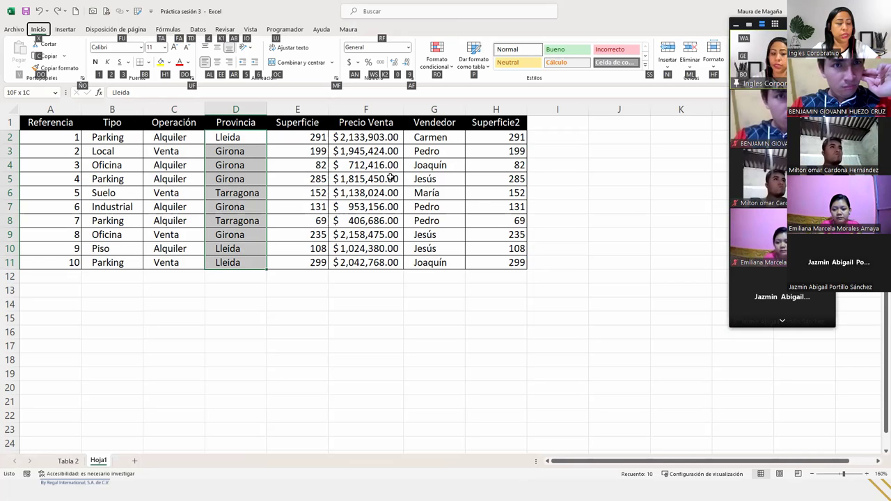
key("f")
key("p")
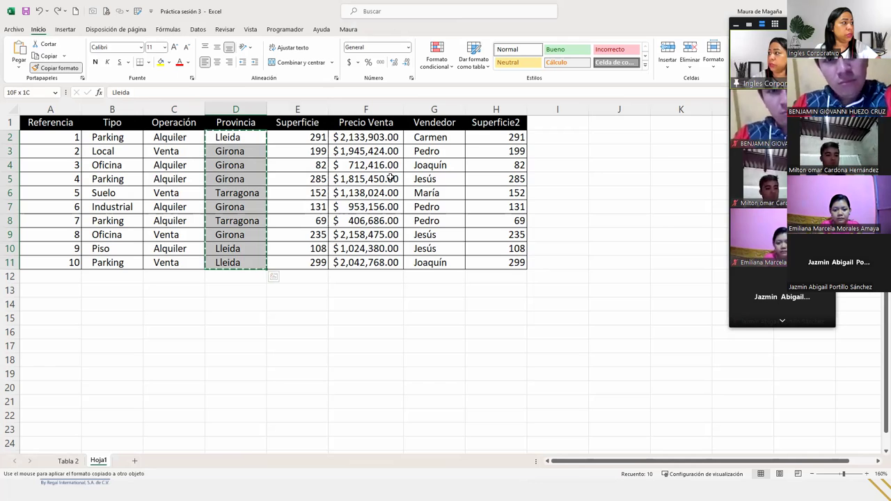
key("Right")
key("Return")
key("Right")
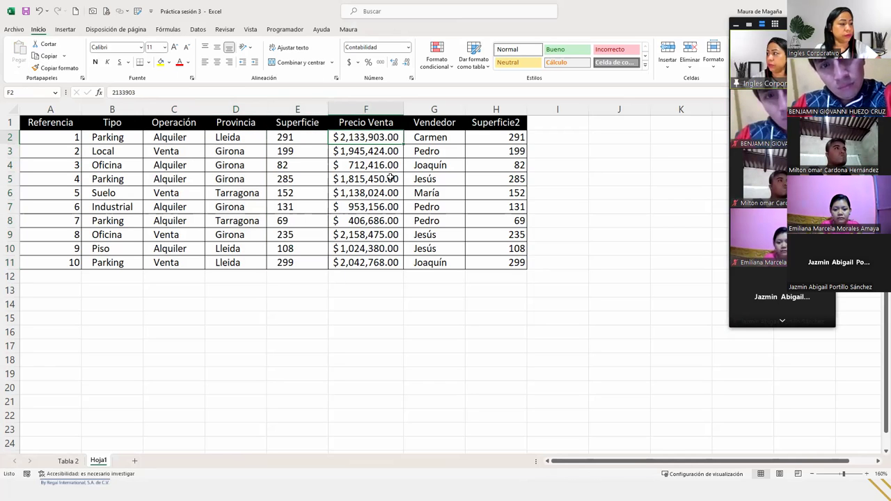
key("ctrl+z")
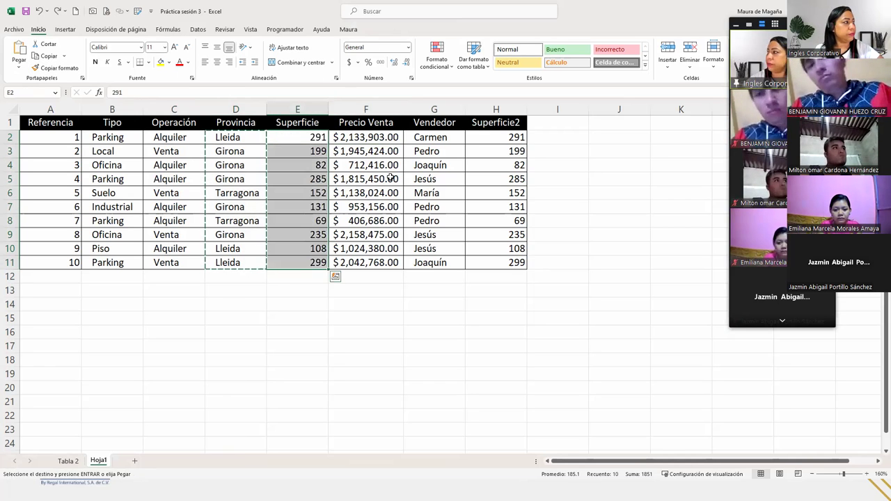
- Cancel a stray entry in G2 and centre the Operación, Provincia and Vendedor values
key("Right")
key("Right")
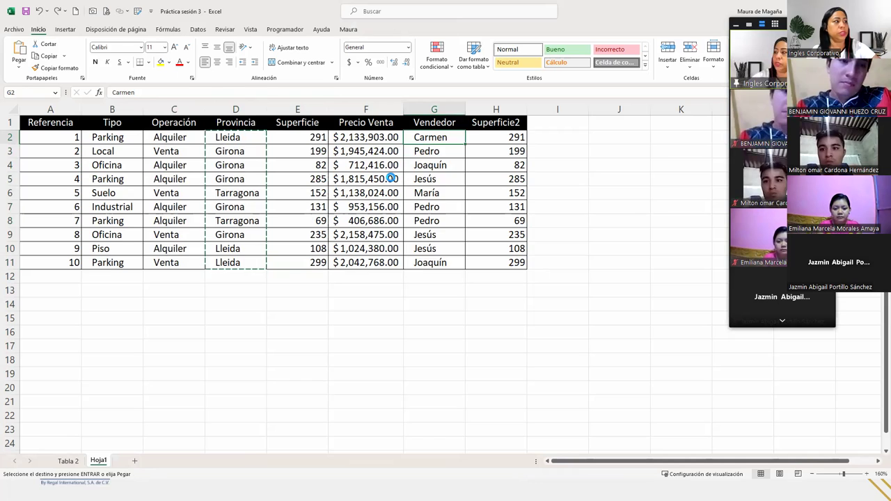
type("z")
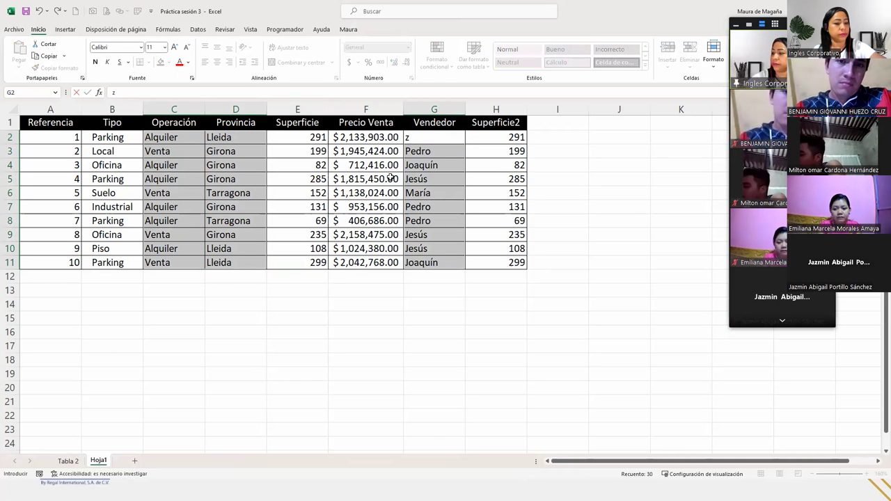
key("Escape")
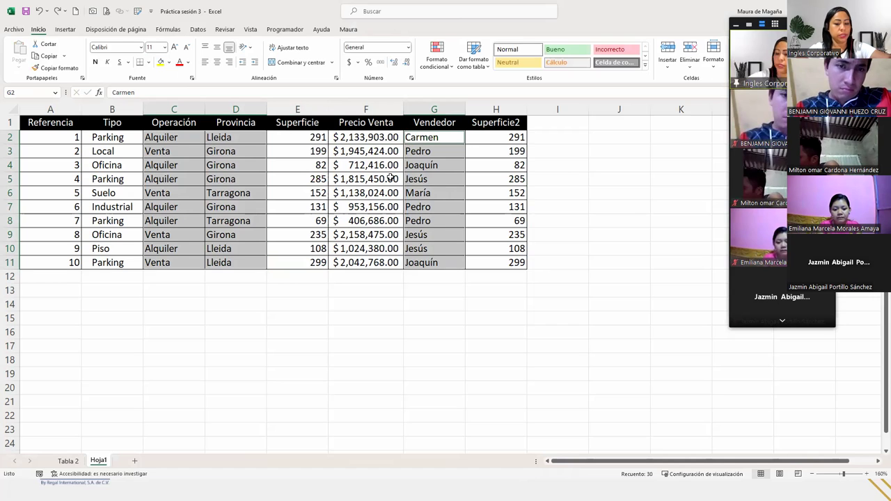
key("alt+h")
key("a")
key("c")
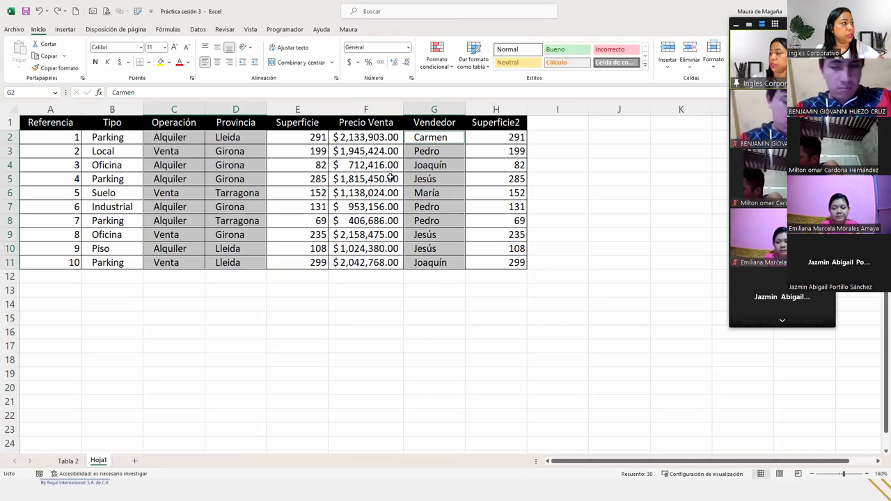
- Move along row 2 between cells A2 and D2
key("Left")
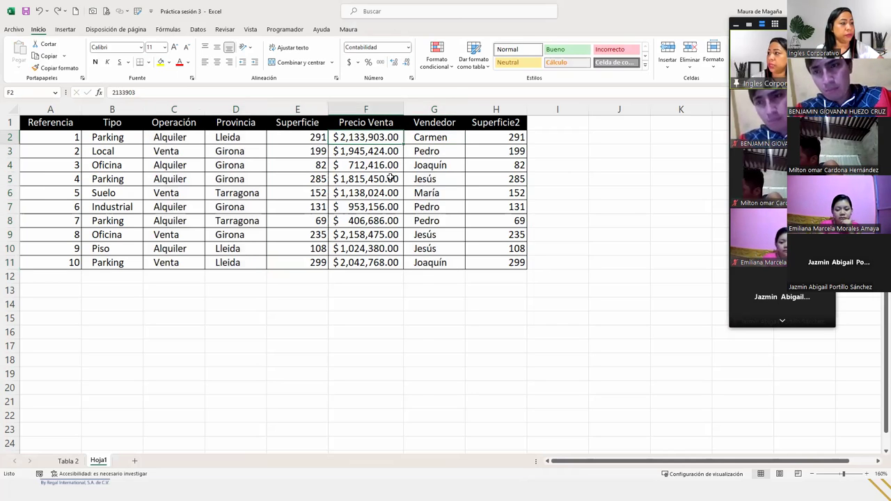
key("Left")
key("Left")
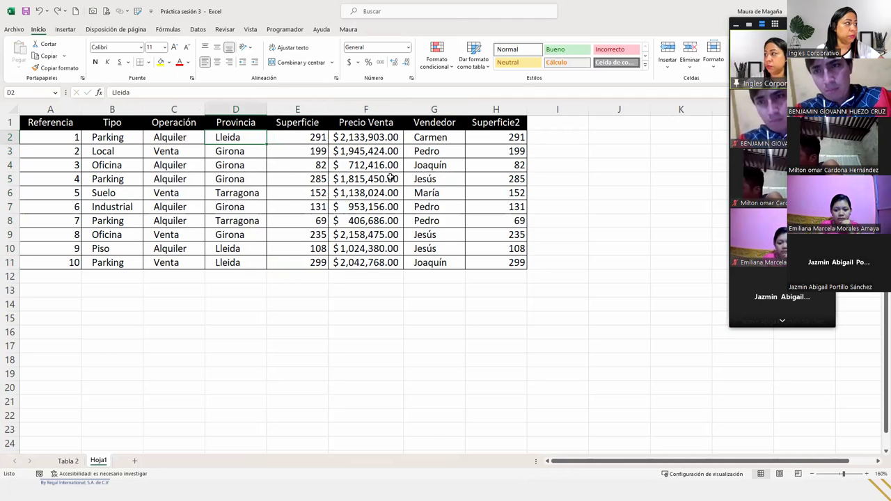
key("ctrl+Right")
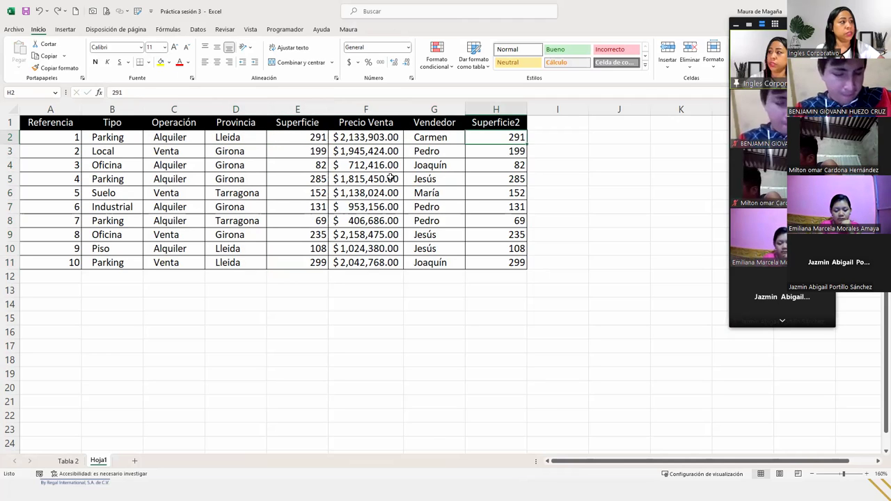
key("Home")
key("Right")
key("Right")
key("Right")
key("Right")
key("Left")
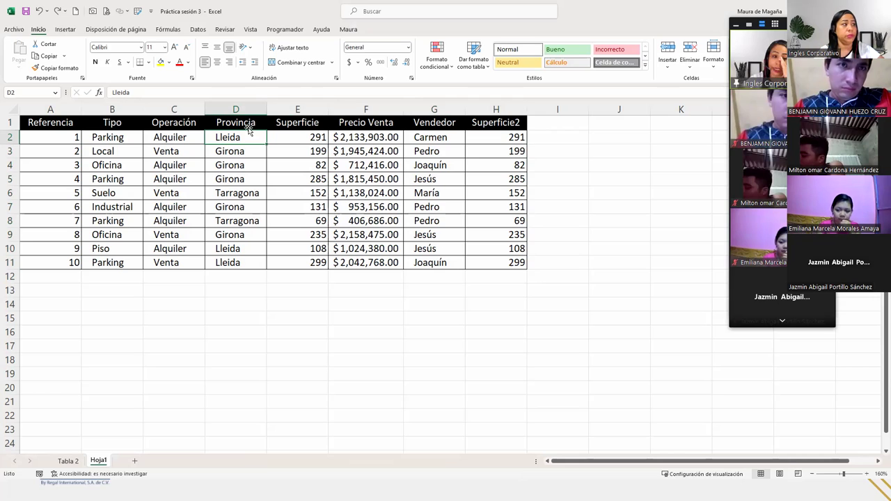
left_click_drag(446, 138, 449, 268)
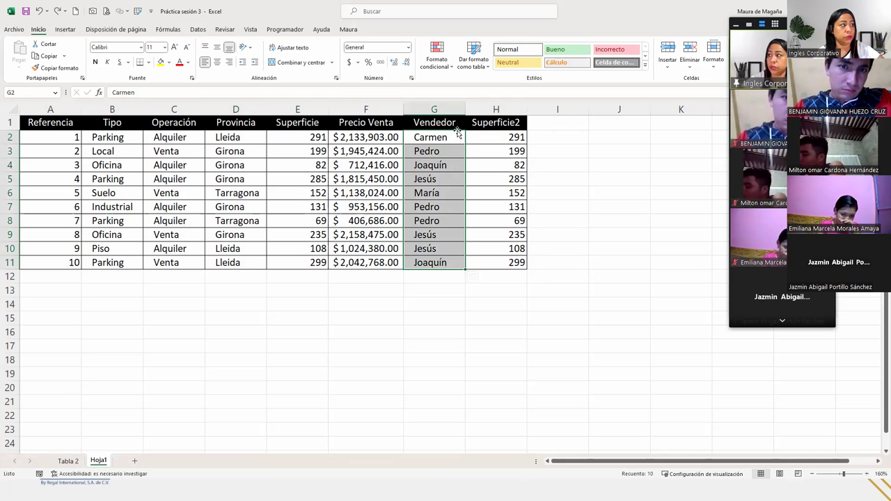
left_click(230, 138)
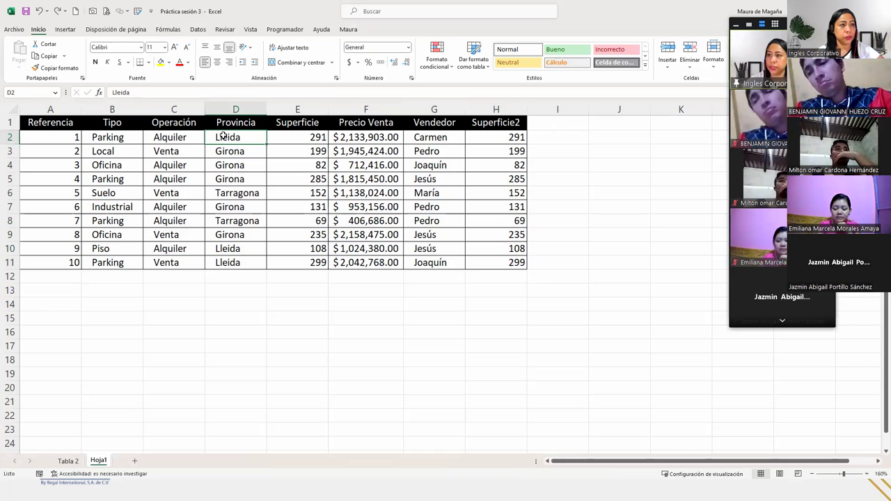
key("Left")
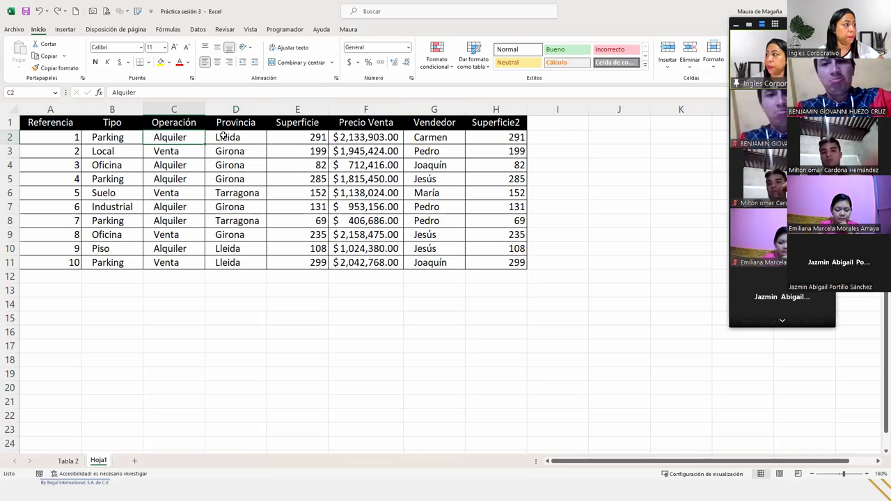
key("Right")
key("Left")
key("Left")
key("Left")
key("Right")
key("Right")
key("Right")
key("Right")
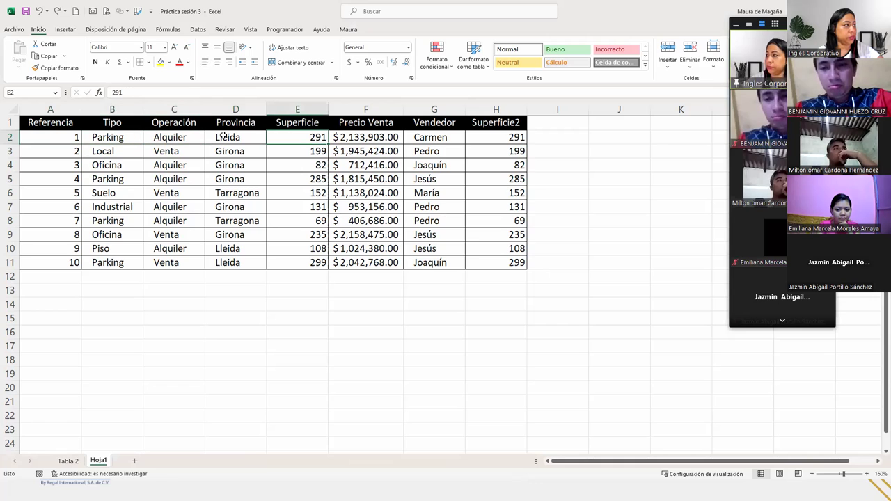
key("Right")
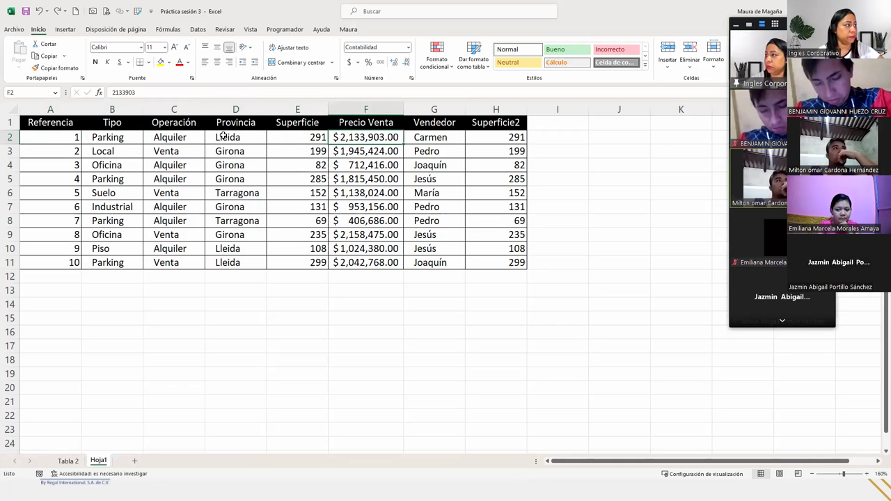
key("Up")
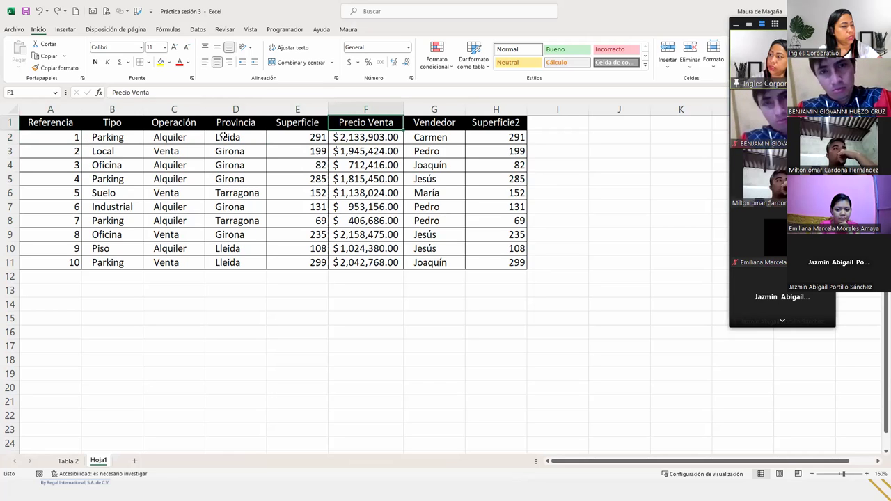
key("Left")
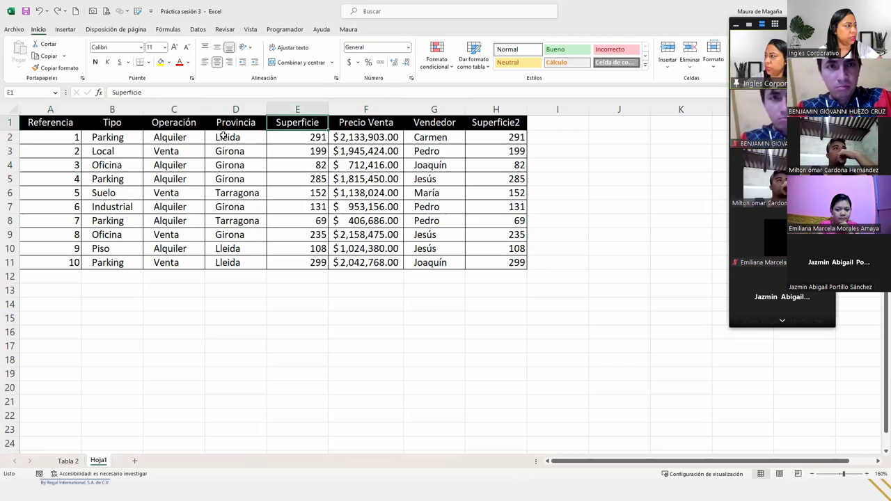
key("ctrl+Left")
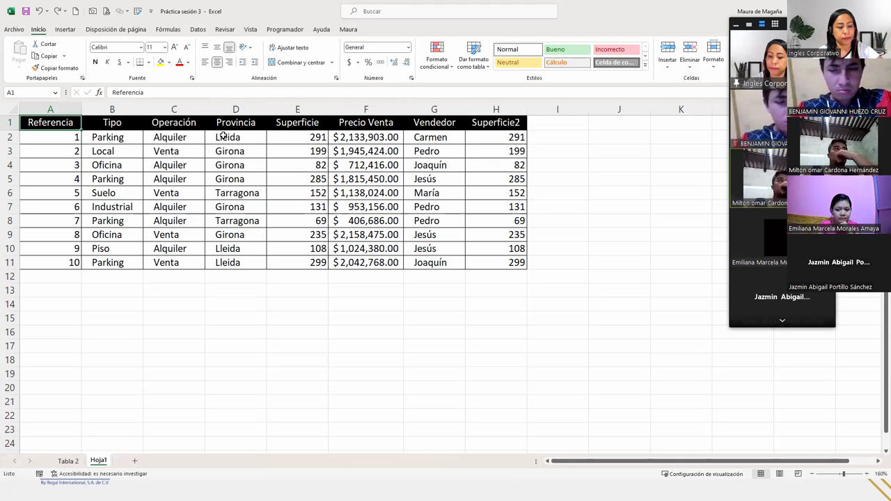
- Flip from Hoja1 to the Tabla 2 sheet and back, twice
key("ctrl+Page_Up")
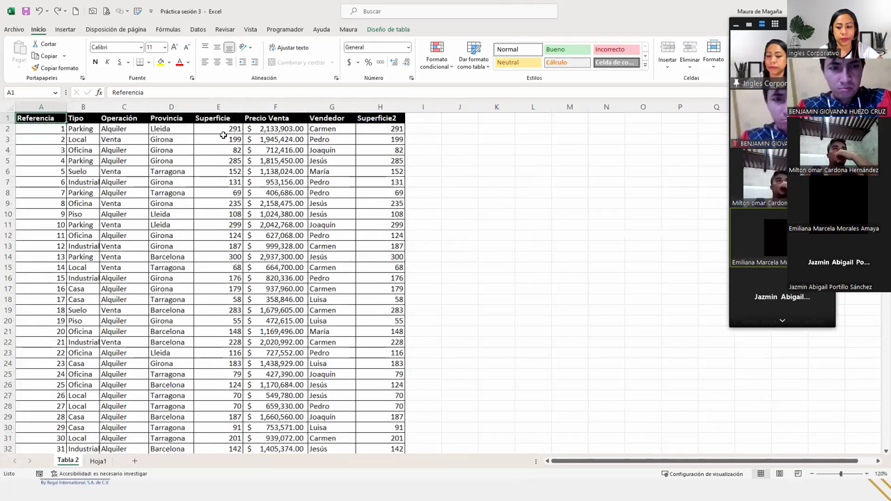
key("ctrl+Page_Down")
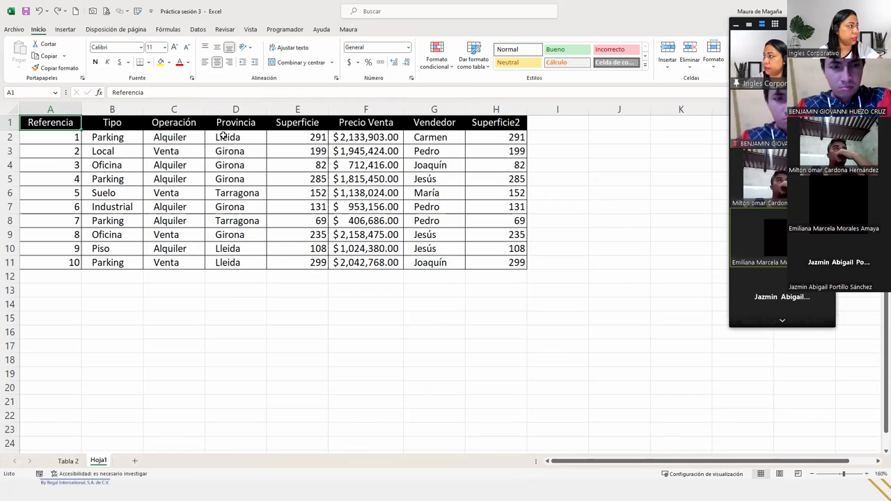
key("ctrl+Page_Up")
key("ctrl+Page_Down")
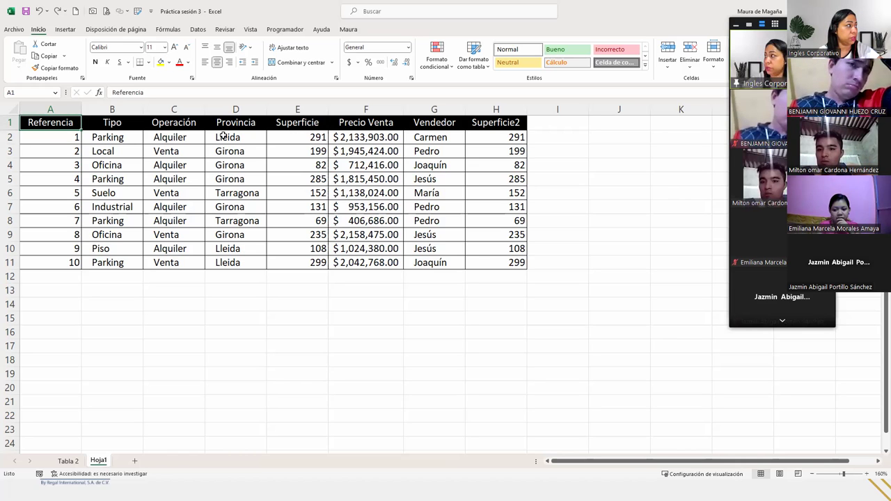
- Move the cursor to cell I1 beside the table and display the ribbon KeyTips
key("Down")
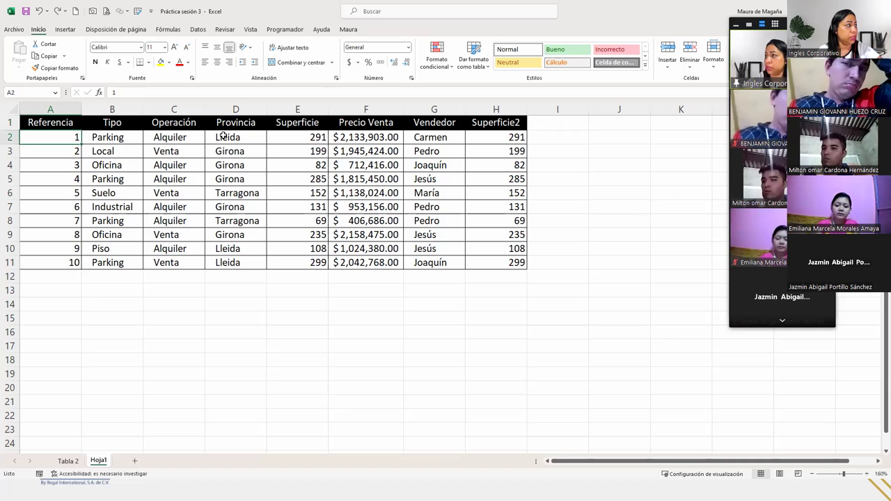
key("Right")
key("Right")
key("Right")
key("Right")
key("Right")
key("Right")
key("Right")
key("Right")
key("Right")
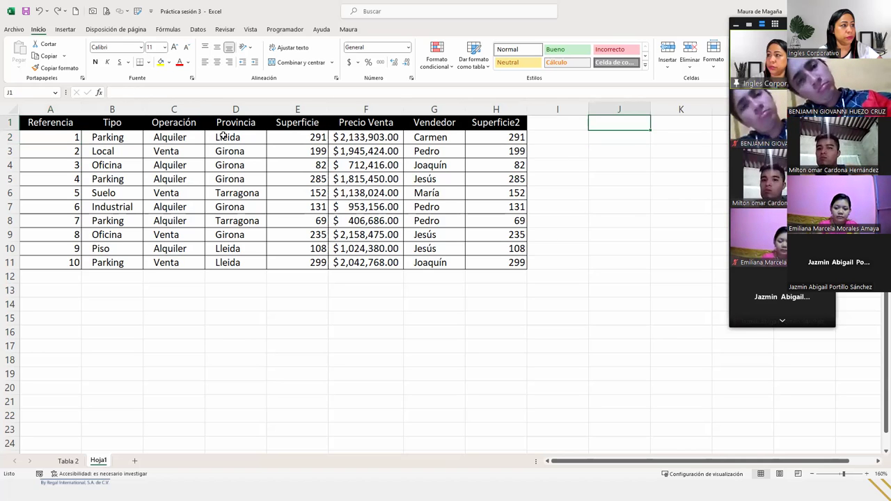
key("Left")
key("Up")
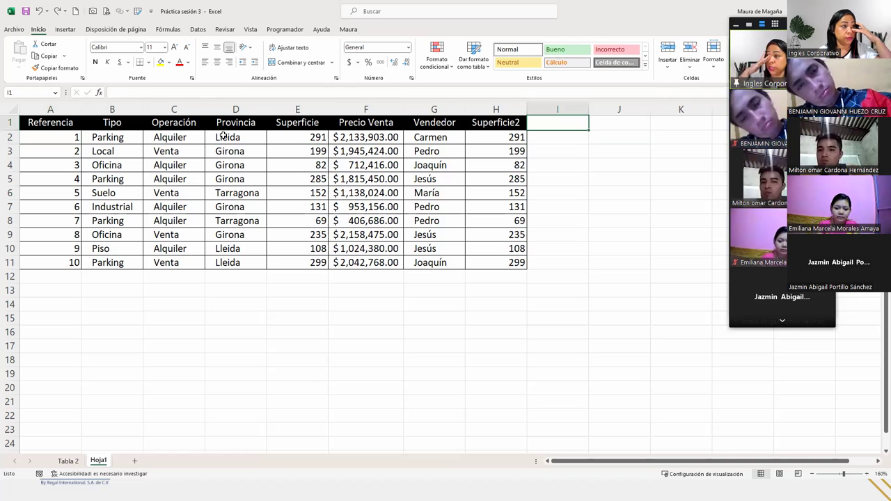
key("alt")
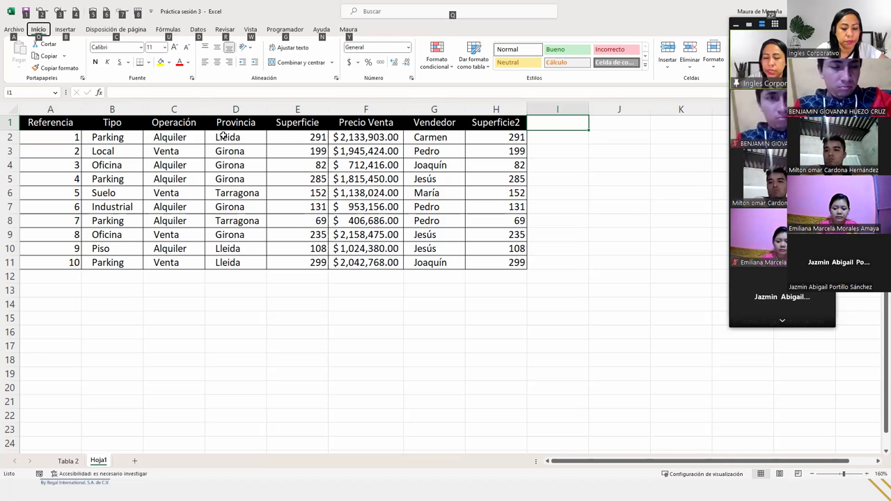
- Open the Insertar Formas gallery and browse past rectangles and basic shapes toward Flechas de bloque
key("b")
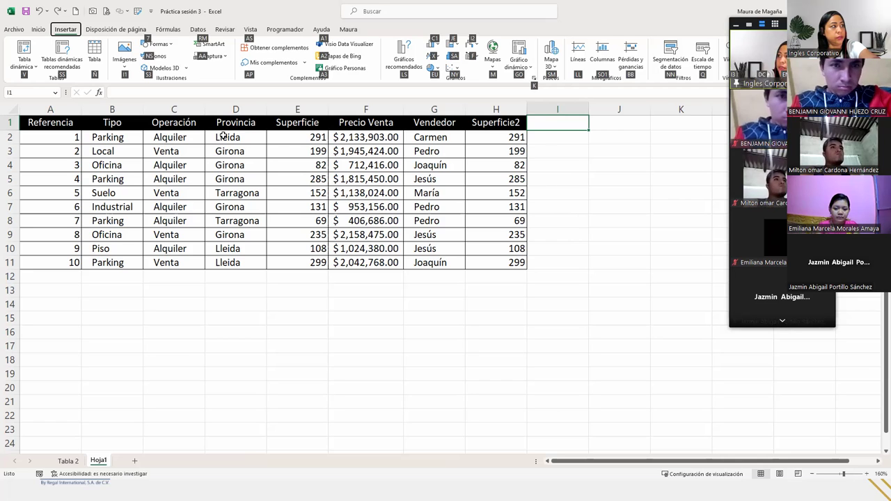
key("s")
key("h")
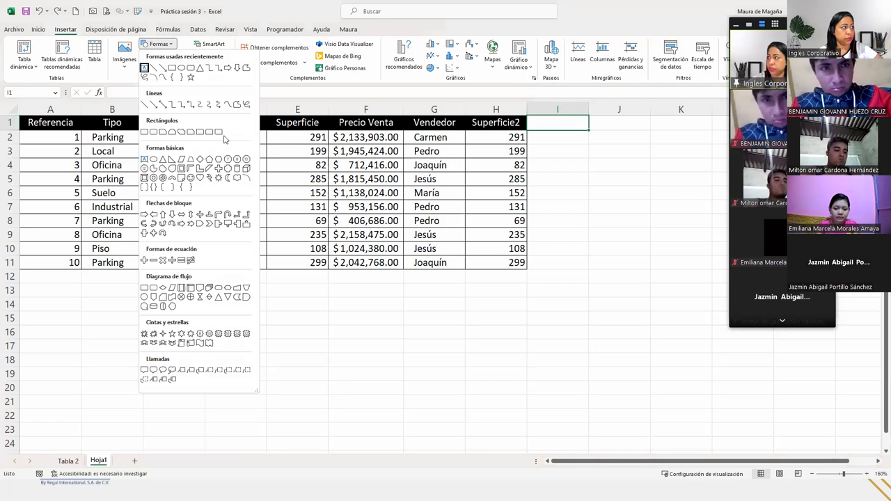
key("Down")
key("Down")
key("Right")
key("Down")
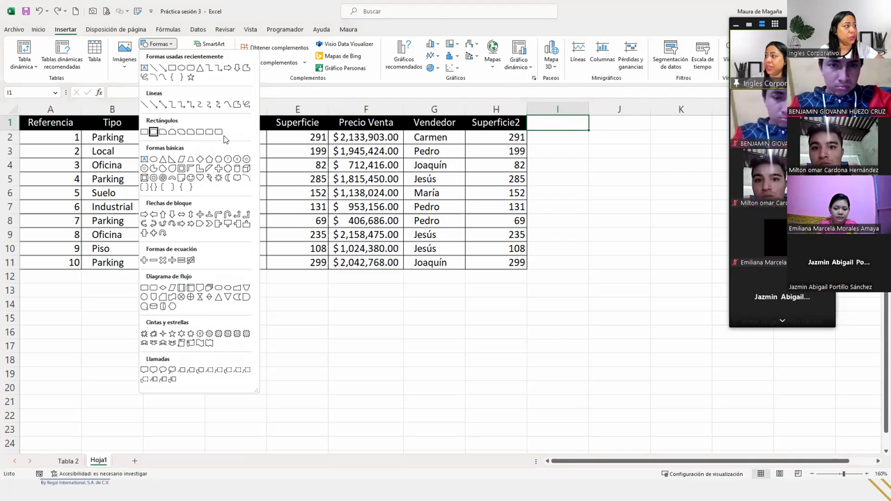
key("Right")
key("Right")
key("Down")
key("Down")
key("Right")
key("Right")
key("Right")
key("Right")
key("Left")
key("Left")
key("Left")
key("Left")
key("Down")
key("Down")
- Insert the right-pointing block arrow from Flechas de bloque onto the sheet
key("Up")
key("Left")
key("Left")
key("Left")
key("Left")
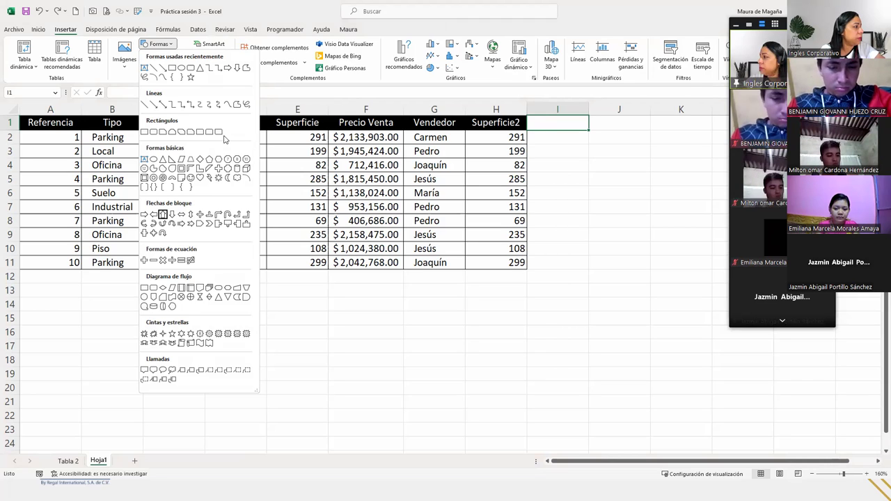
key("Left")
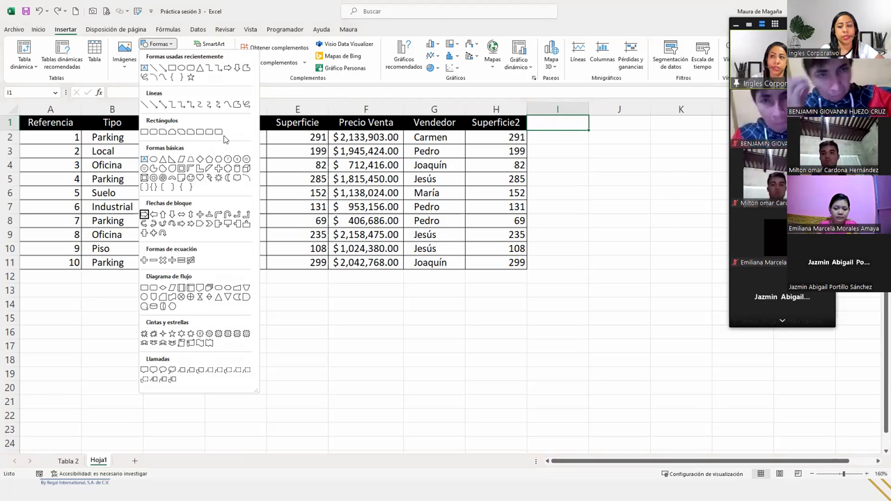
key("Return")
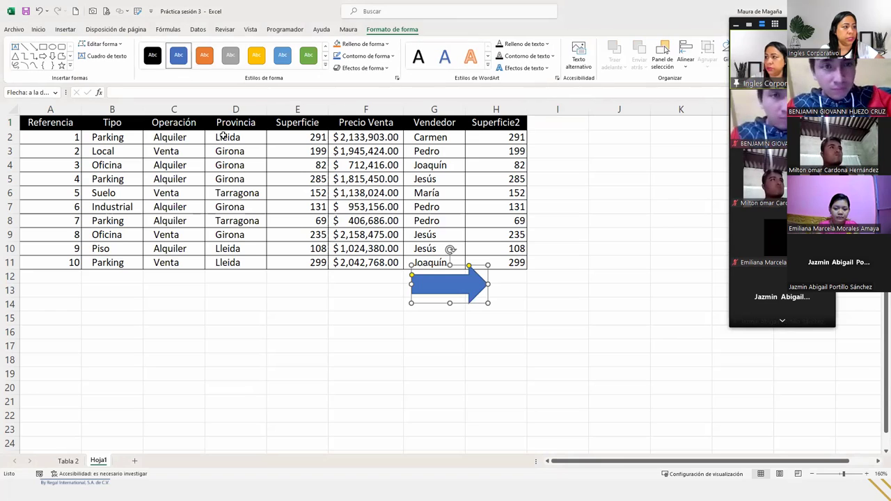
- Nudge the arrow up and right so it sits beside the table's header row
key("Up")
key("Up")
key("Up")
key("Up")
key("Up")
key("Up")
key("Up")
key("Up")
key("Up")
key("Up")
key("Up")
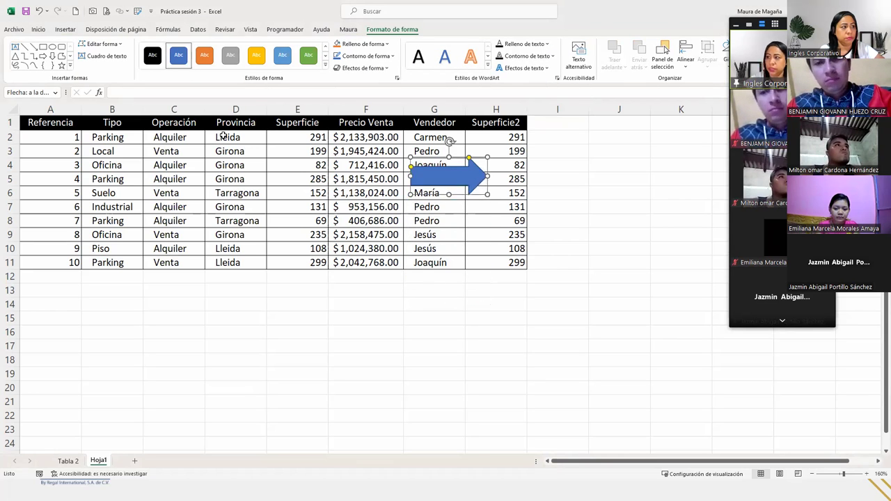
key("Up")
key("Up")
key("Up")
key("Right")
key("Right")
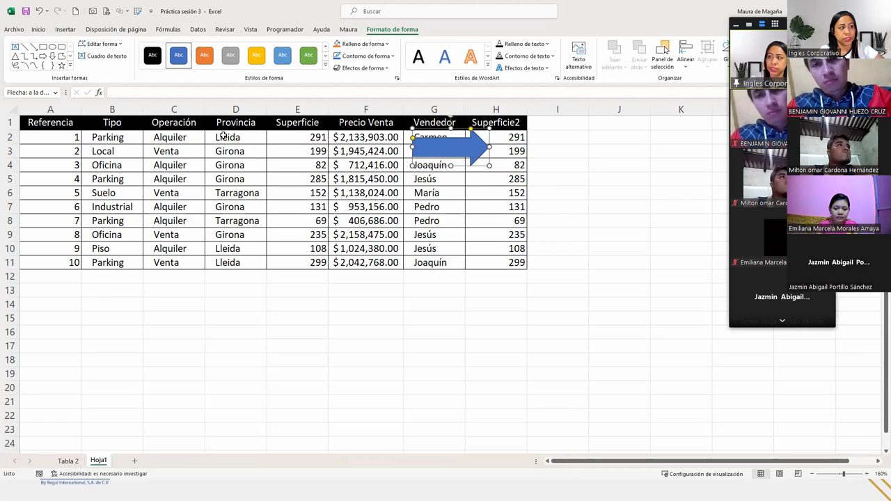
key("Right")
key("Right")
key("Right")
key("Right")
key("Right")
key("Right")
key("Right")
key("Right")
key("Right")
key("Right")
key("Right")
key("Right")
key("Right")
key("Right")
key("Right")
key("Right")
key("Right")
key("Right")
key("Up")
key("Right")
key("Right")
key("Right")
key("Up")
key("Up")
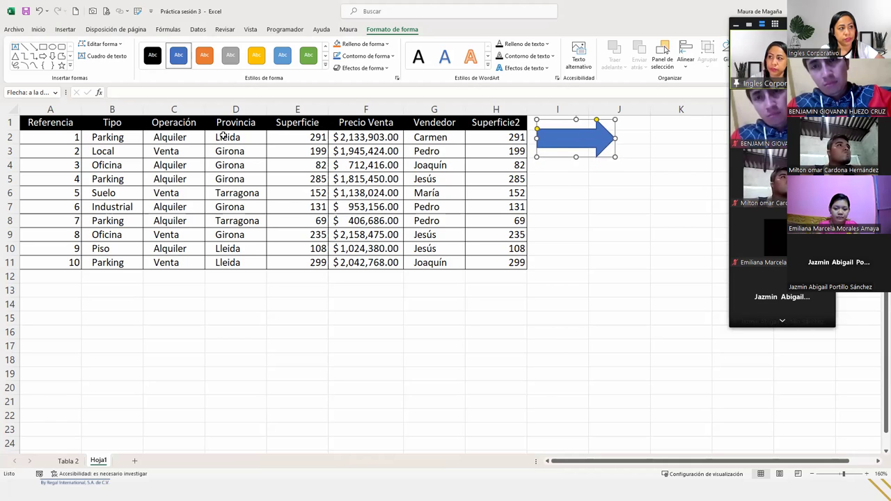
key("alt")
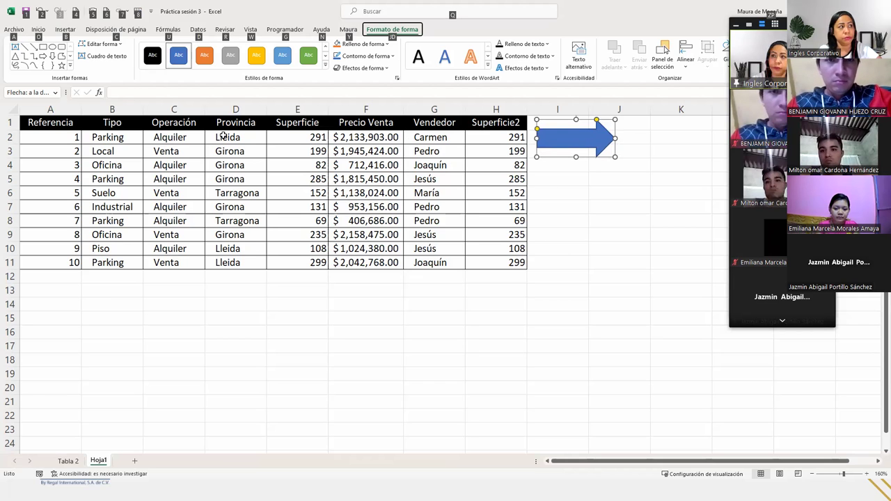
- Preview orange, dark brown and yellow fills on the arrow, then set its fill to Sin relleno
key("j")
key("d")
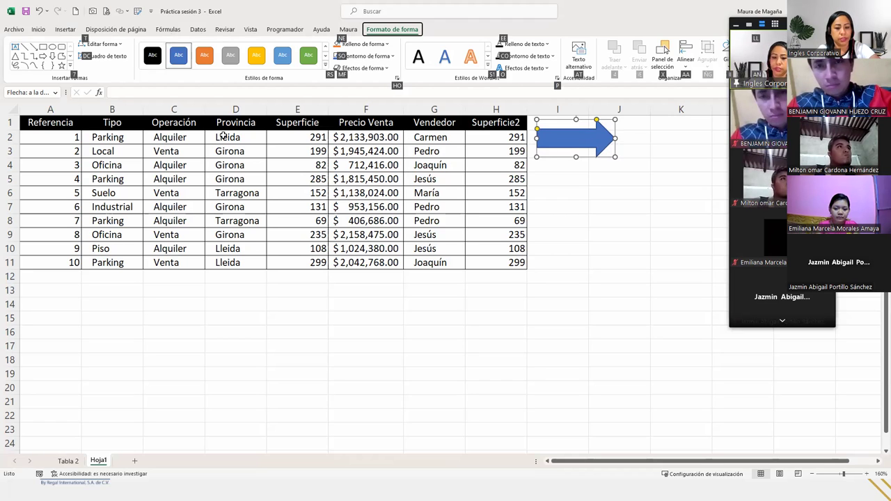
key("n")
key("e")
key("Down")
key("Down")
key("Down")
key("Down")
key("Right")
key("Right")
key("Right")
key("Right")
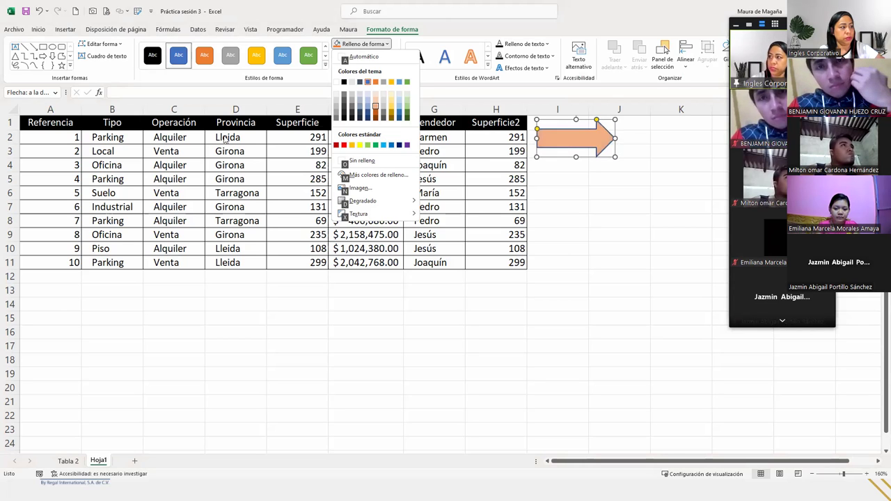
key("Down")
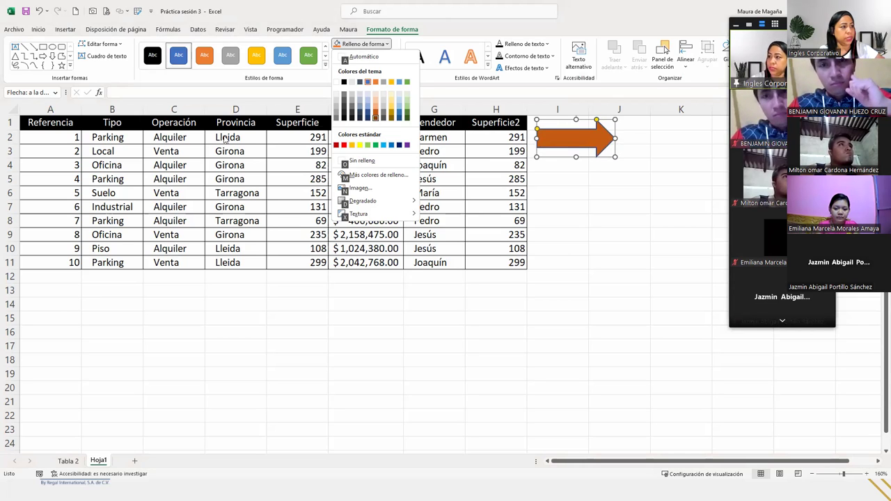
key("Down")
key("Down")
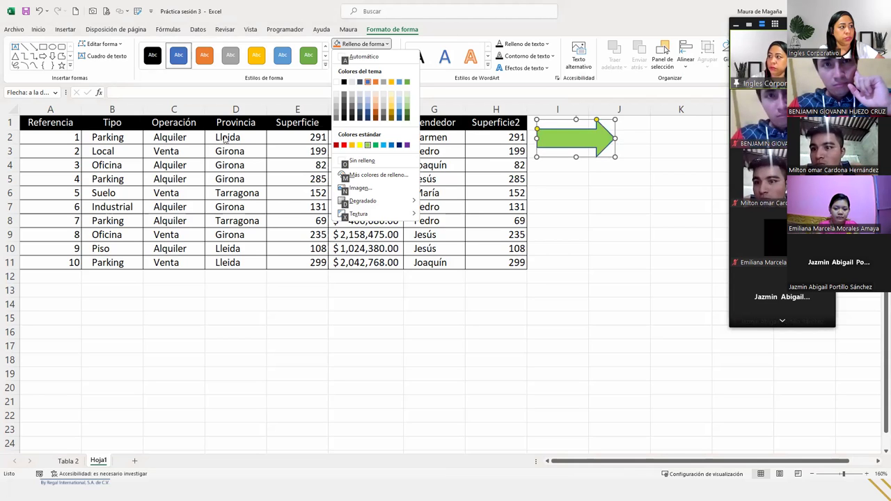
key("Left")
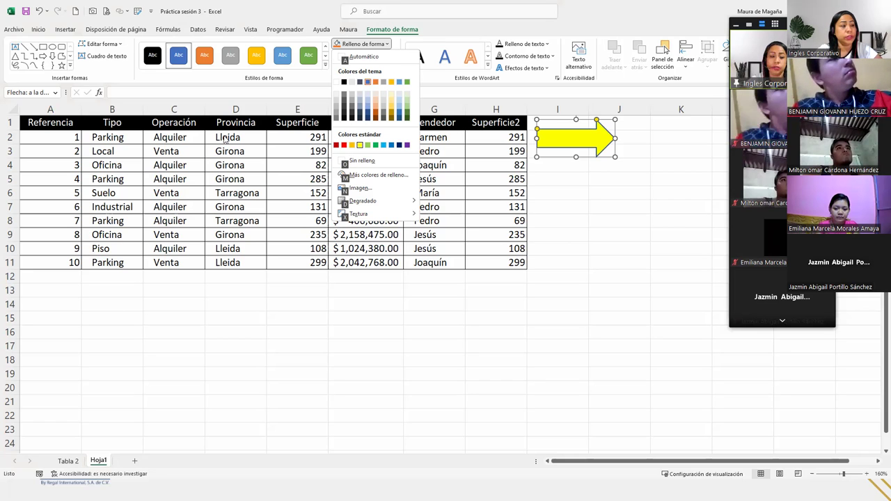
key("o")
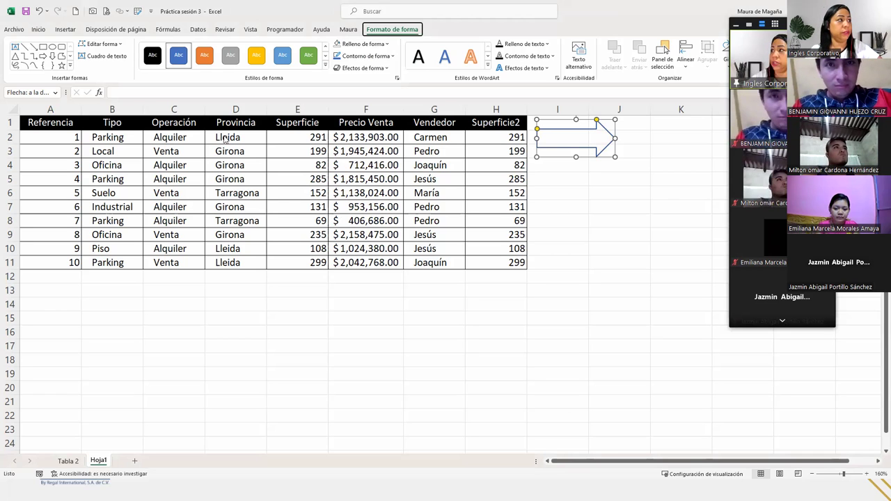
- Set the arrow's shape outline weight to 2¼ pt
key("alt")
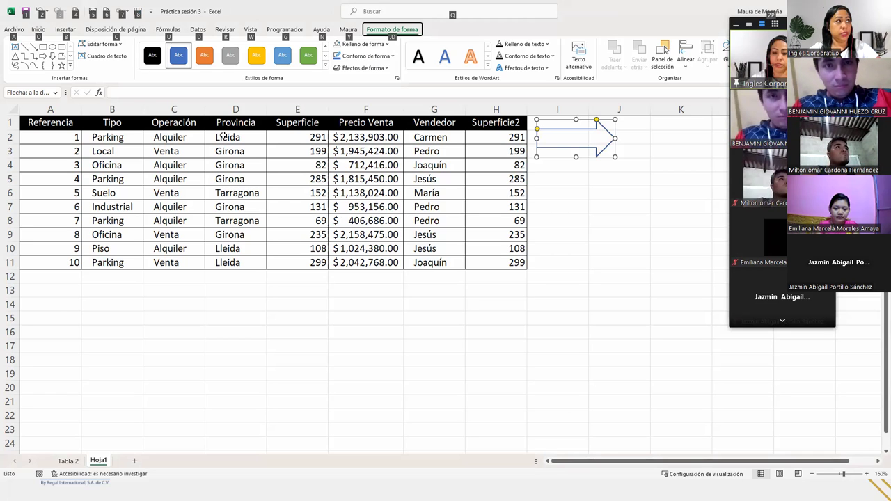
key("j")
key("d")
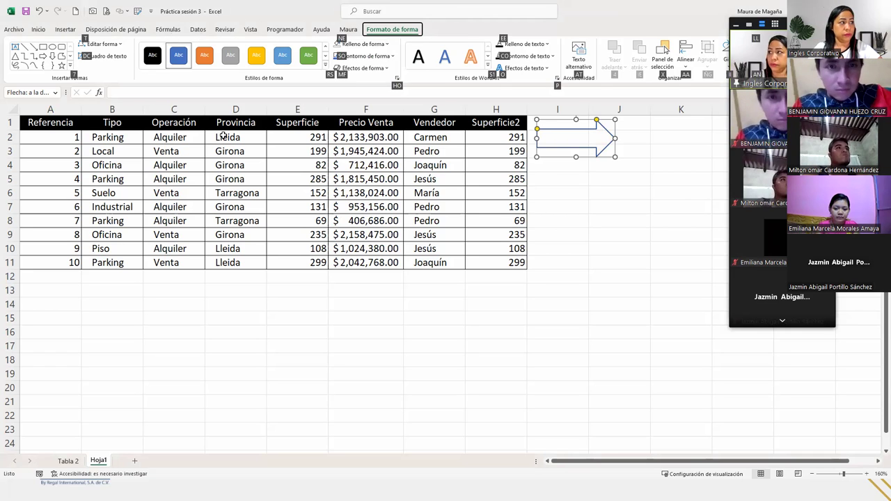
key("s")
key("o")
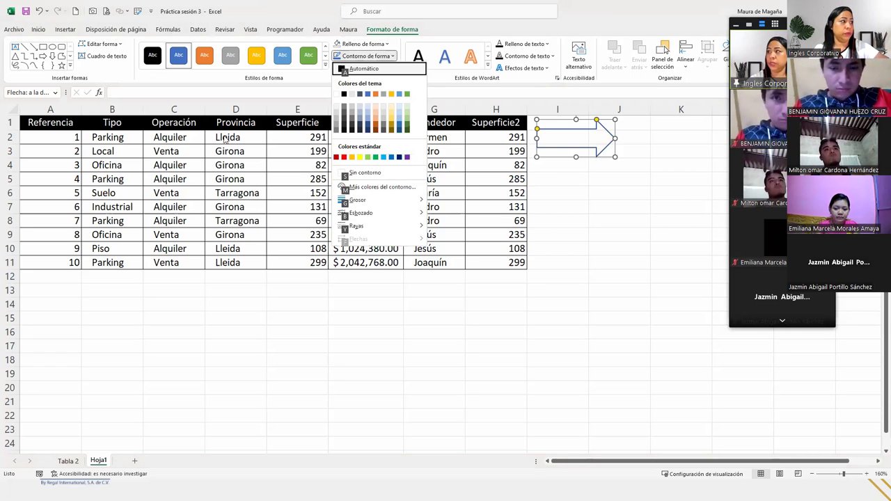
key("Down")
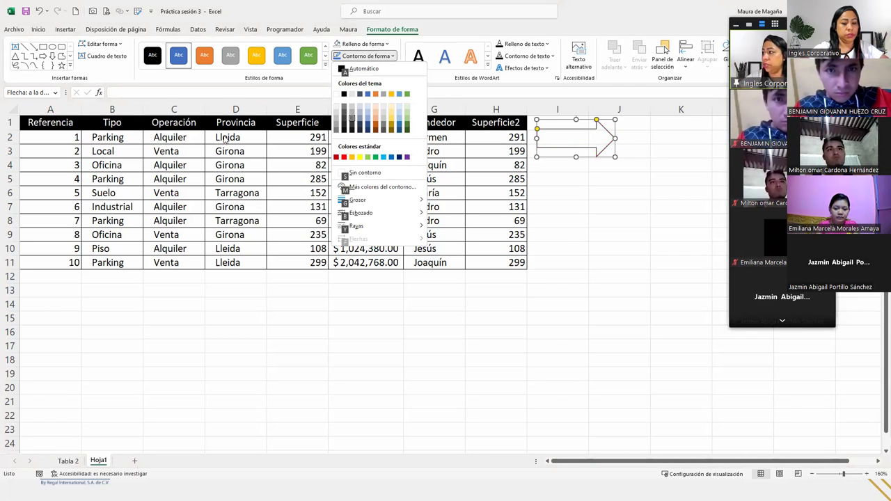
key("g")
key("Down")
key("Down")
key("Down")
key("Down")
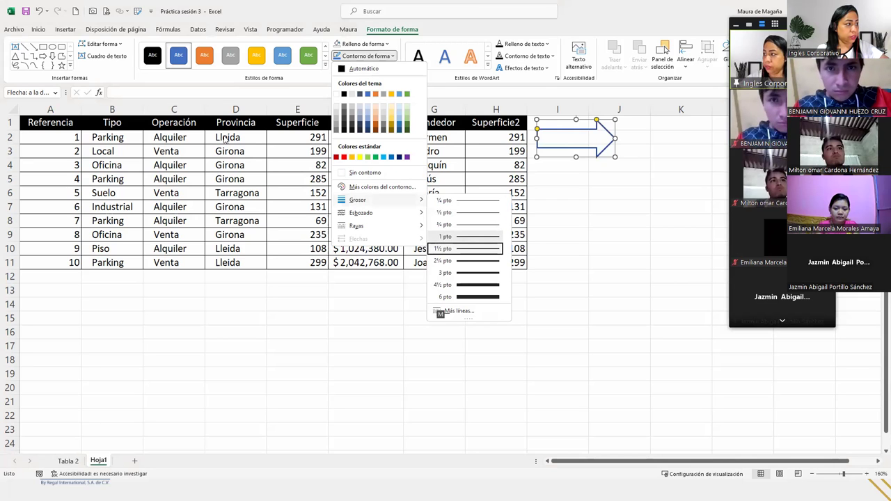
key("Down")
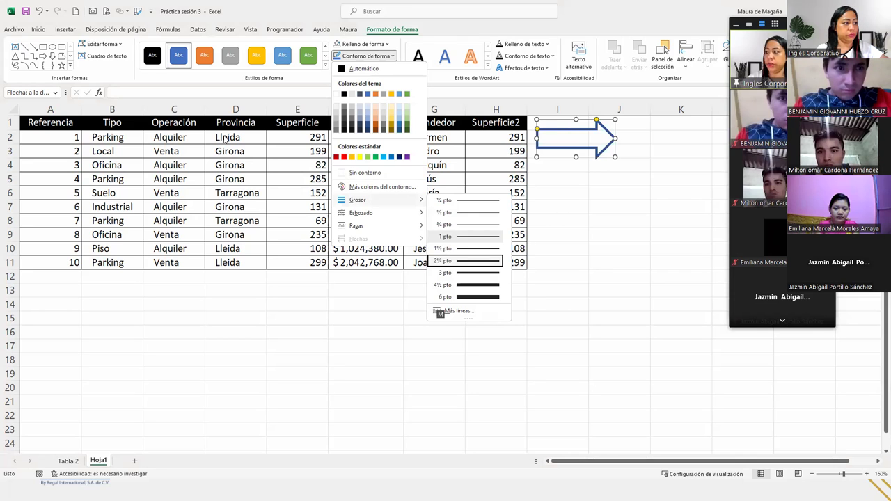
key("Return")
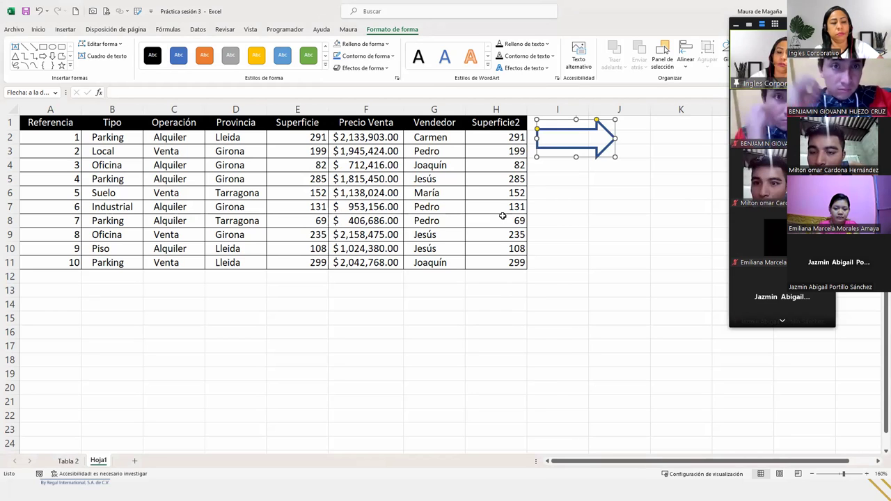
key("alt")
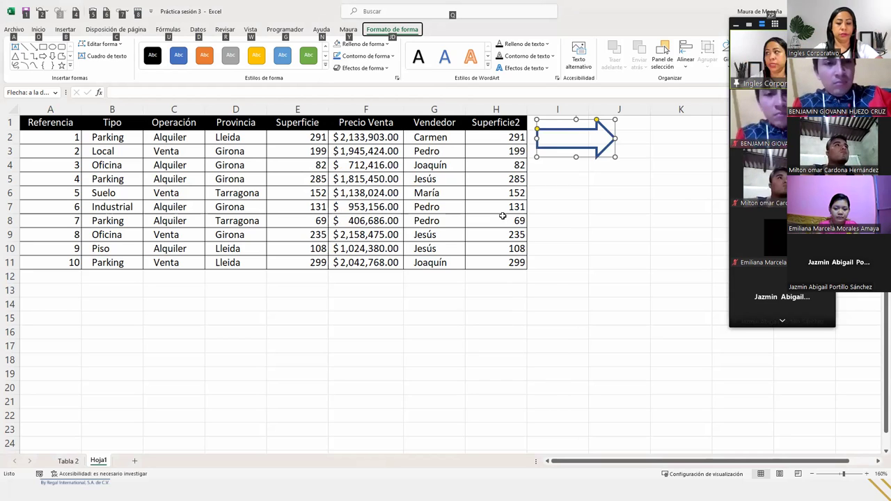
key("j")
key("d")
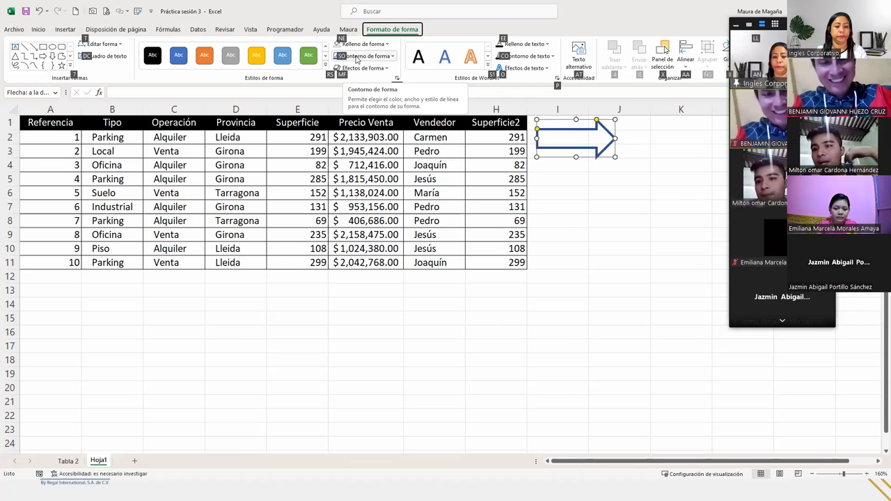
key("Escape")
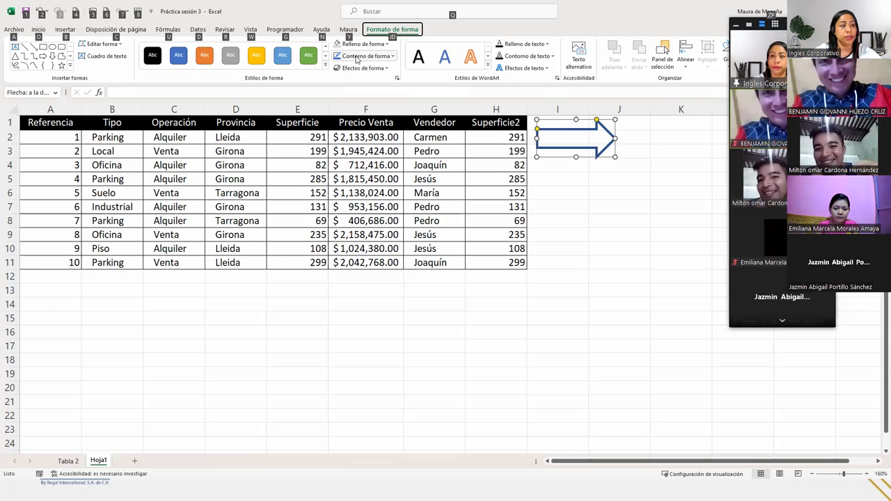
key("Escape")
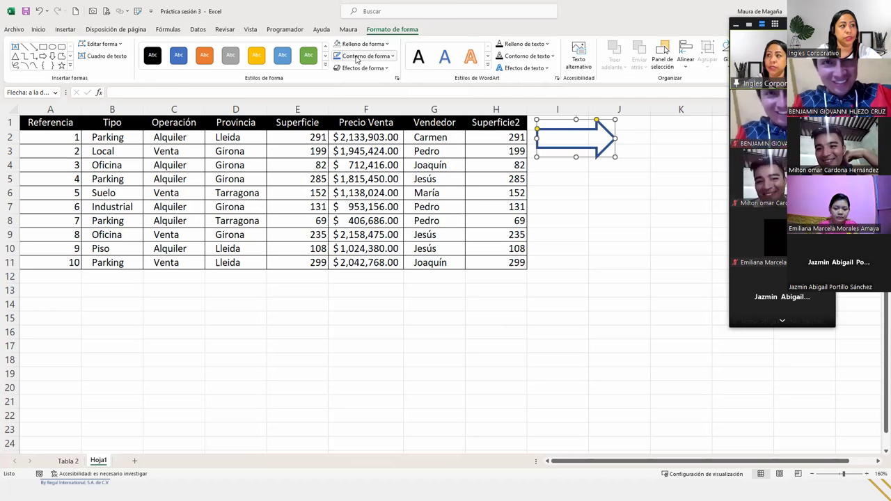
key("Escape")
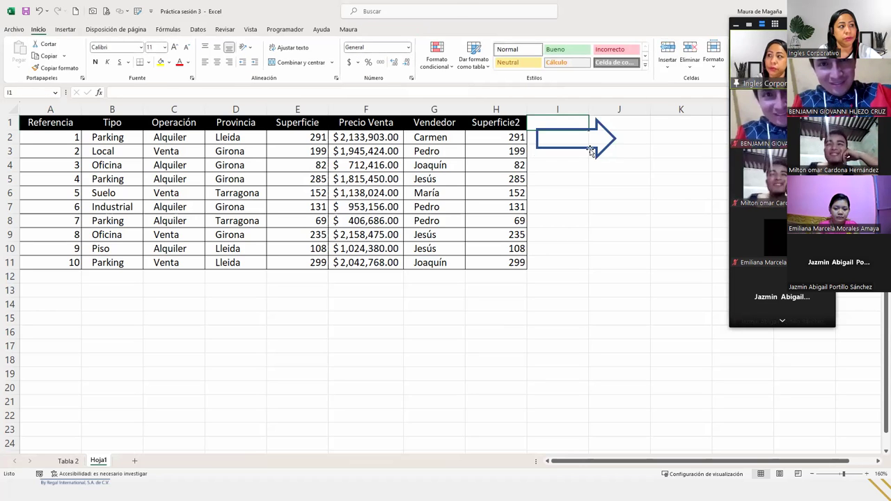
- Delete the outlined arrow and bring up the Insertar tab's KeyTips
left_click(583, 153)
key("Delete")
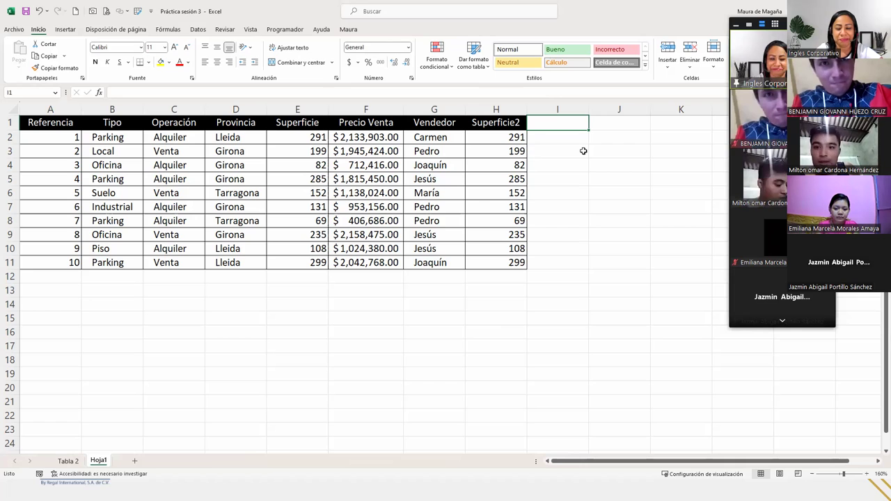
key("alt")
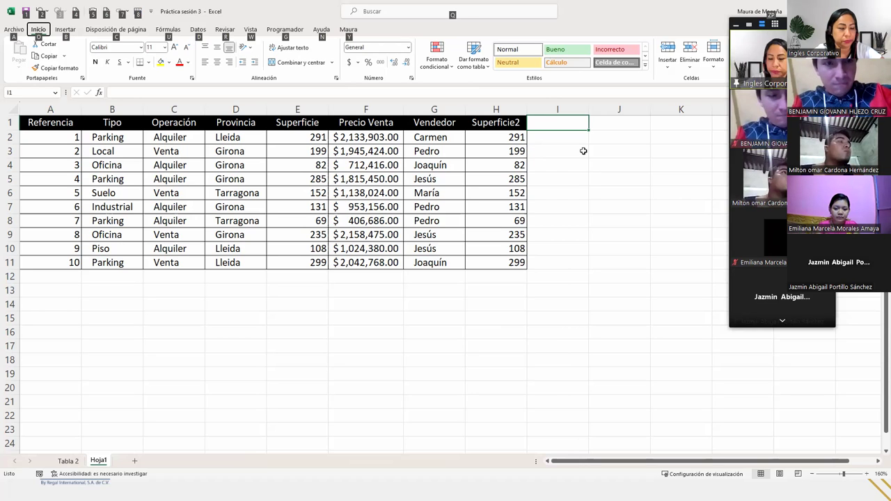
key("b")
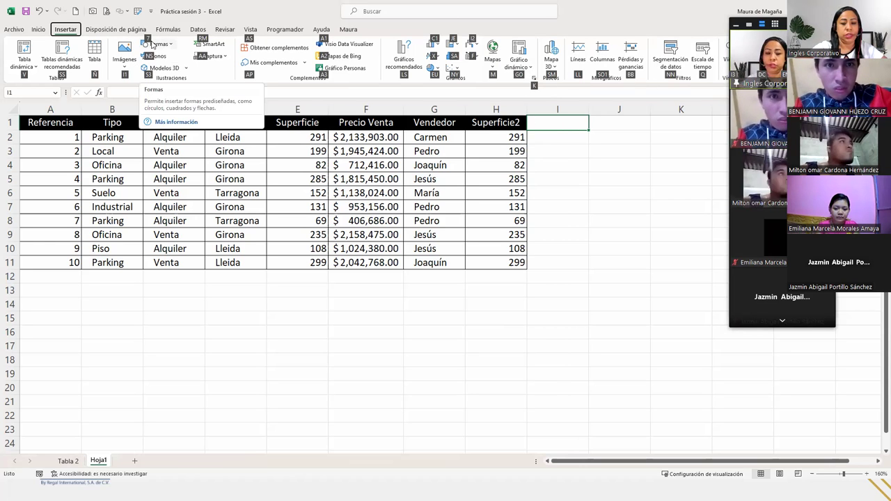
- Insert a plain right block arrow from the Formas gallery
left_click(151, 44)
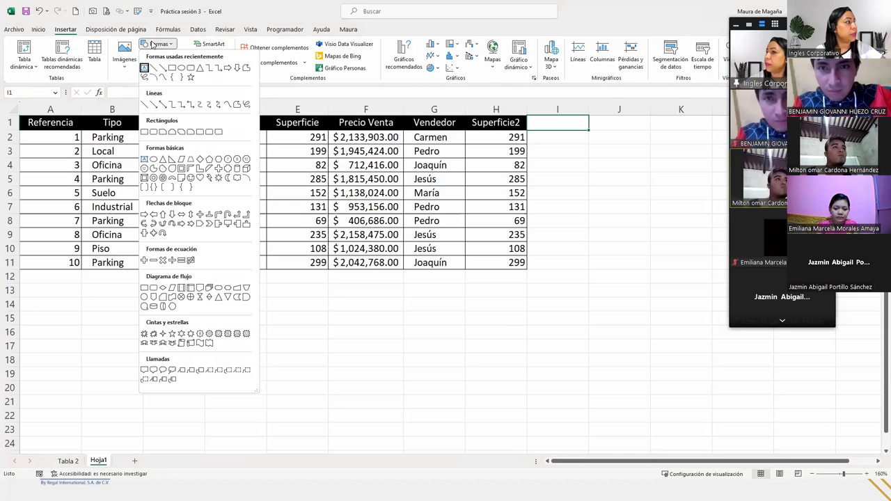
key("Down")
key("Down")
key("Down")
key("Down")
key("Down")
key("Down")
key("Down")
key("Down")
key("Down")
key("Right")
key("Right")
key("Right")
key("Down")
key("Up")
key("Up")
key("Left")
key("Left")
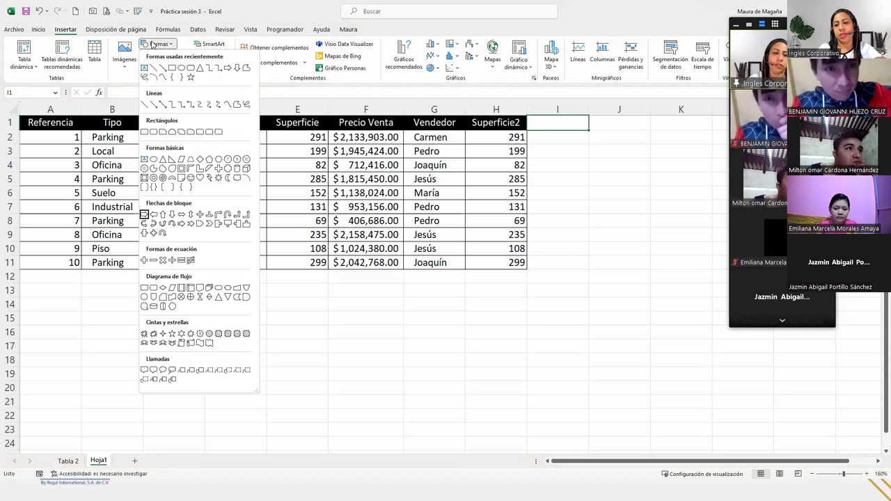
key("Return")
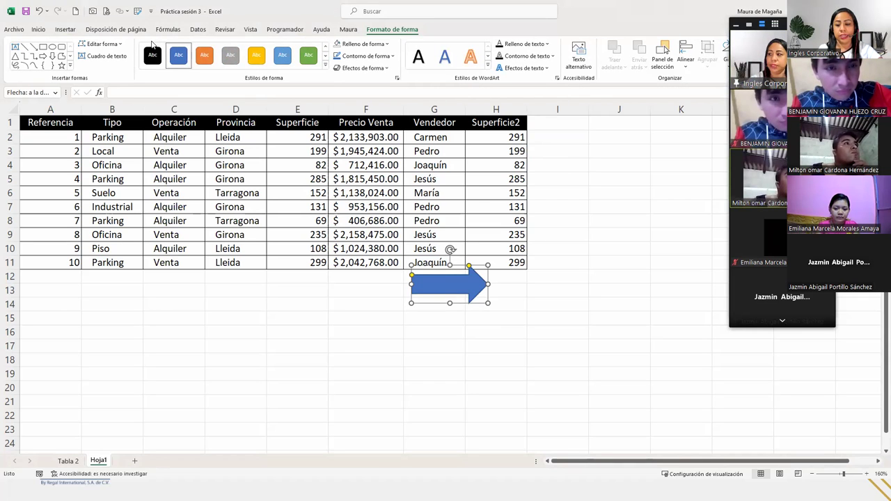
- Nudge the new arrow into column I beside the table's top rows
key("Right")
key("Right")
key("Right")
key("Right")
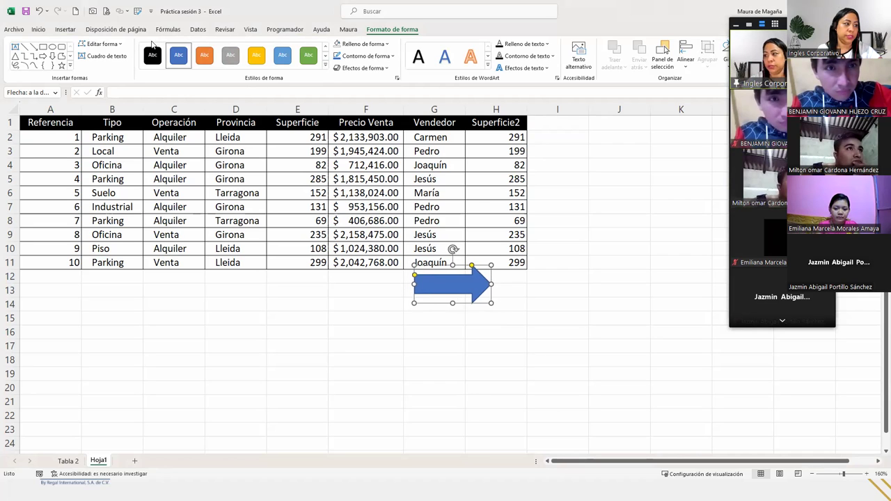
key("Right")
key("Right")
key("Right")
key("Right")
key("Right")
key("Right")
key("Right")
key("Right")
key("Right")
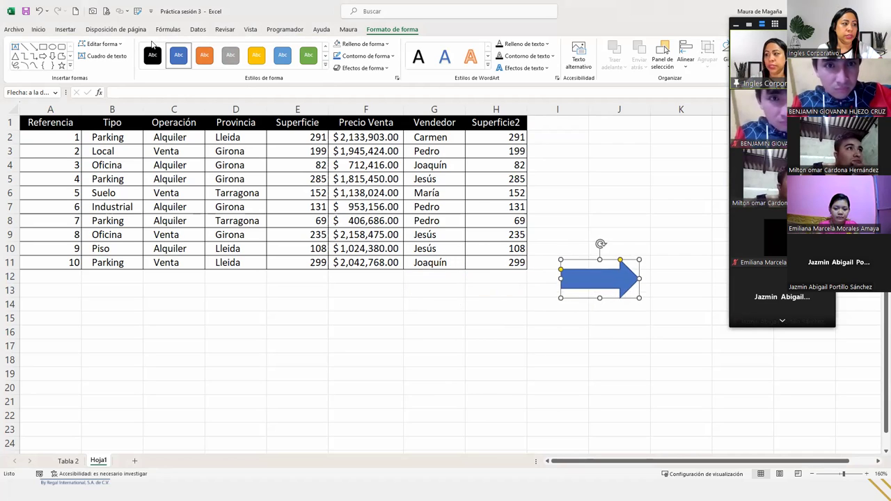
key("Up")
key("Up")
key("Up")
key("Up")
key("Up")
key("Up")
key("Up")
key("Up")
key("Up")
key("Up")
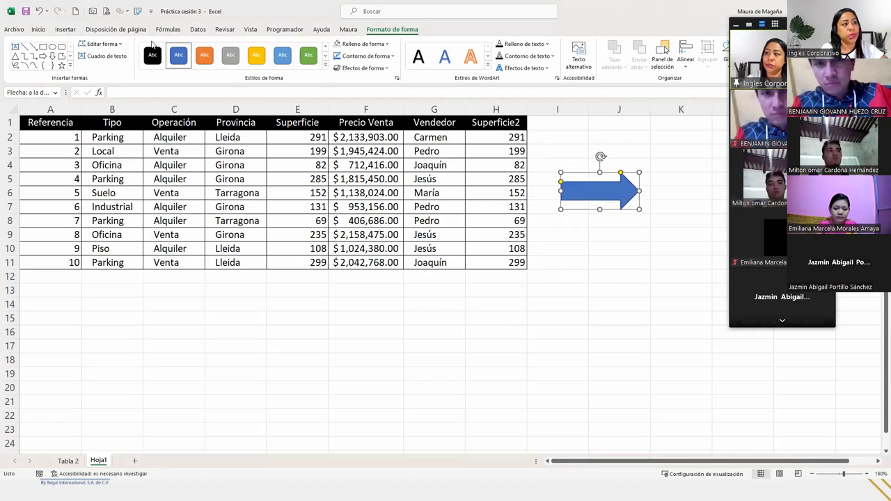
key("Up")
key("Up")
key("Up")
key("Up")
key("Up")
key("Up")
key("Up")
key("Up")
key("Up")
key("Left")
key("Left")
key("Left")
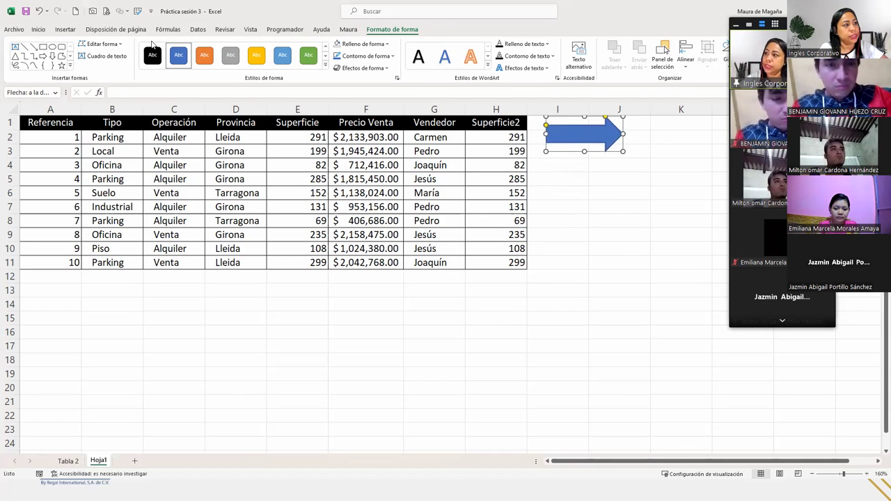
key("Left")
key("Left")
key("Left")
key("Left")
key("Right")
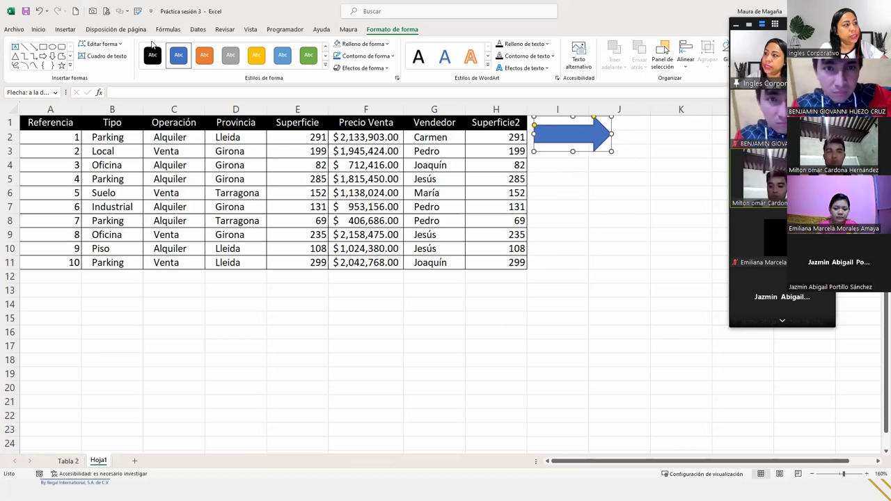
key("Right")
key("Down")
key("Down")
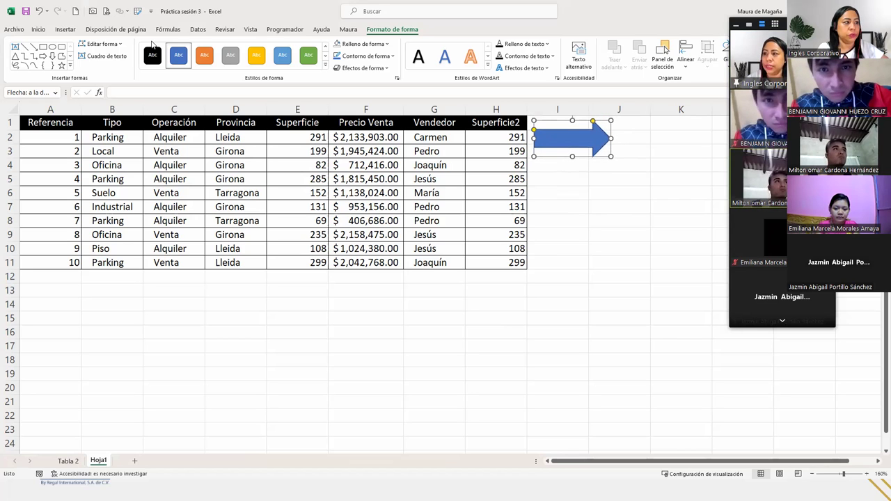
key("Up")
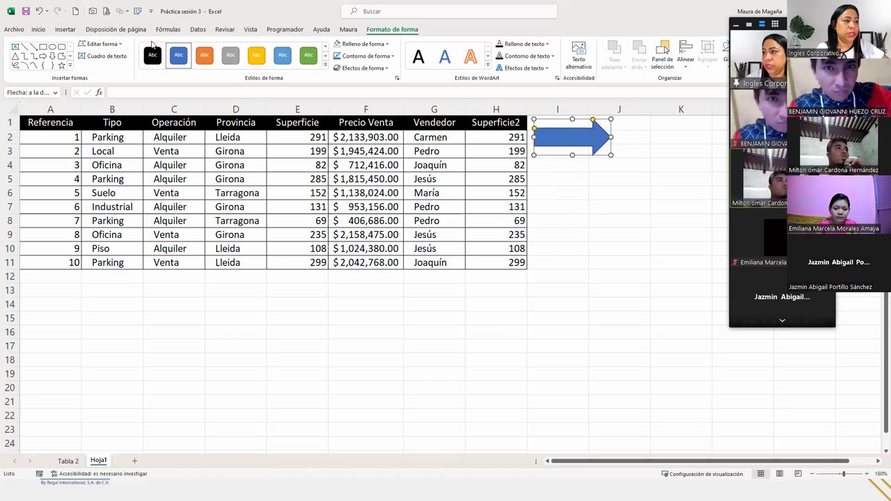
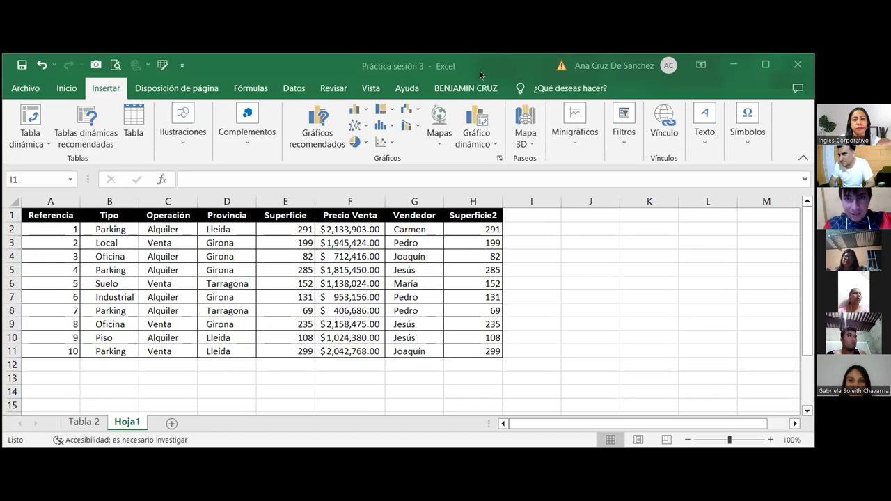
- Focus Excel and use key tips to open the Insertar tab's Ilustraciones menu
left_click(480, 74)
key("alt")
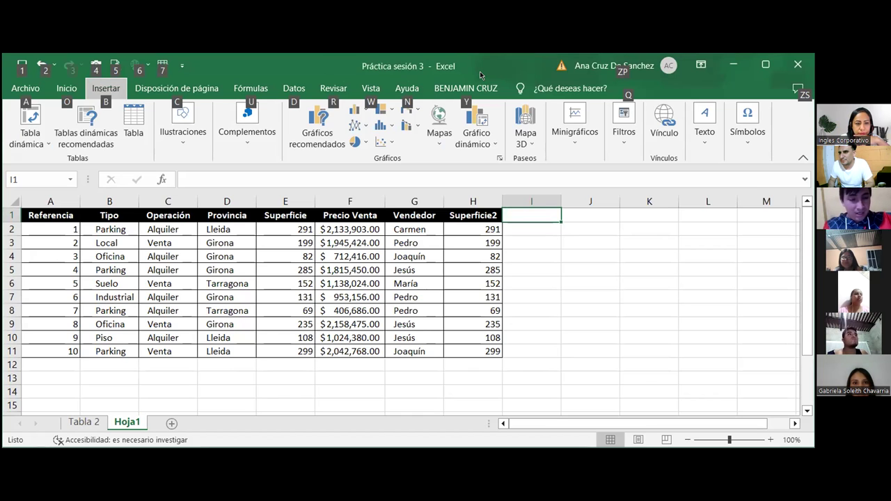
key("Escape")
key("c")
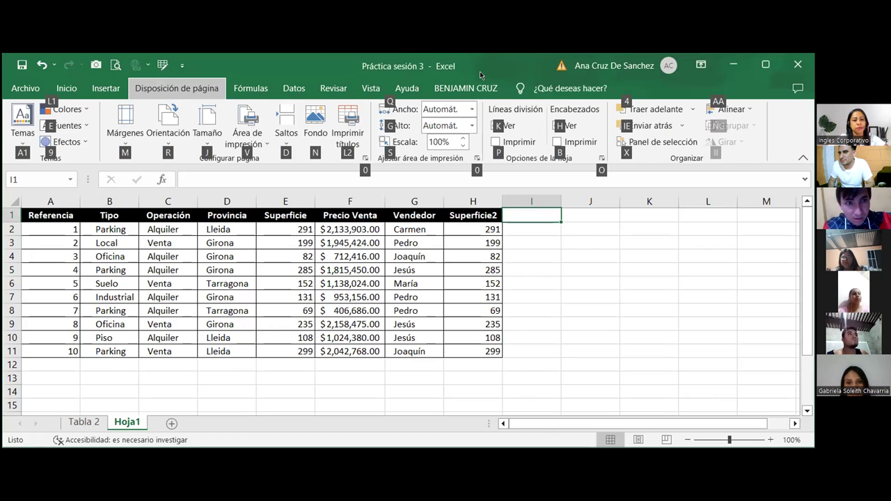
key("Escape")
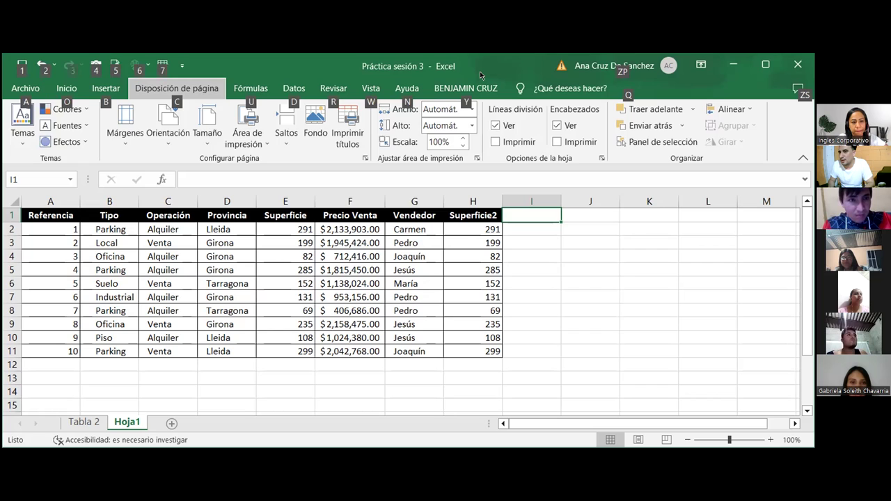
key("b")
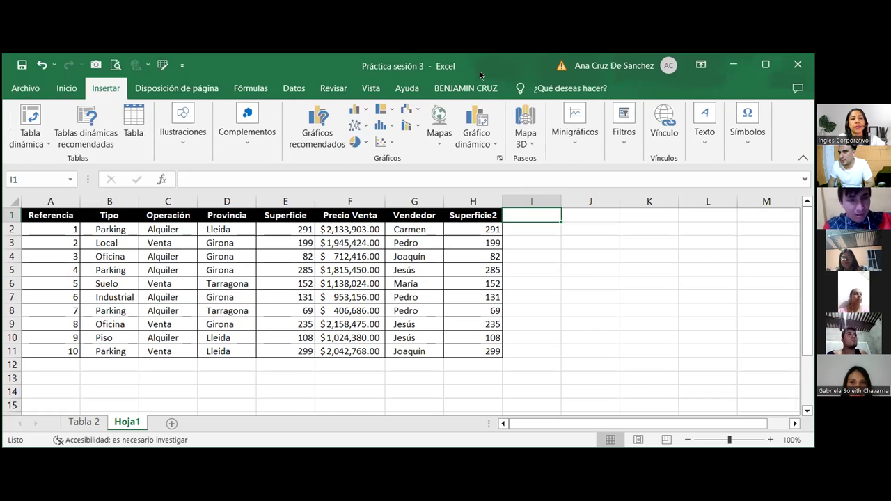
key("alt")
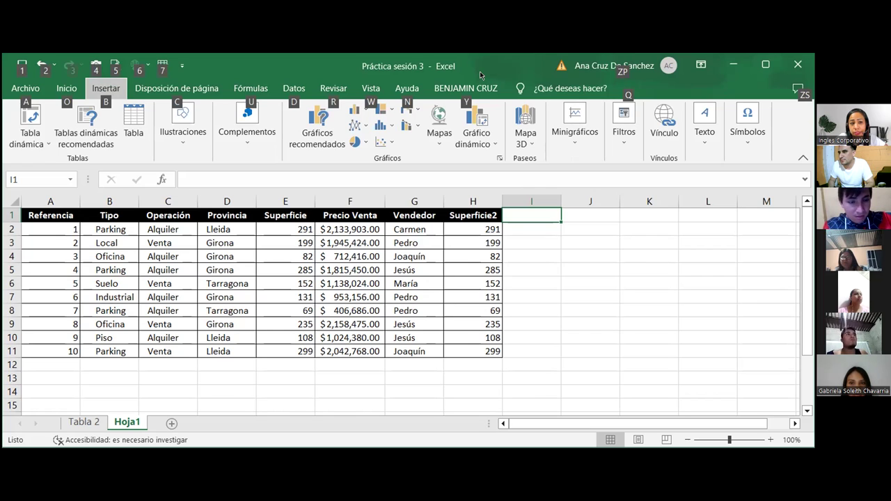
key("b")
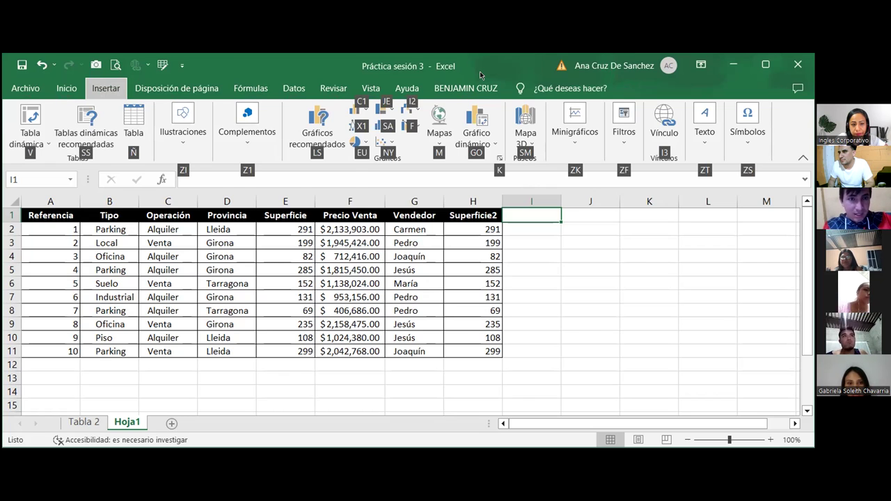
key("z")
key("i")
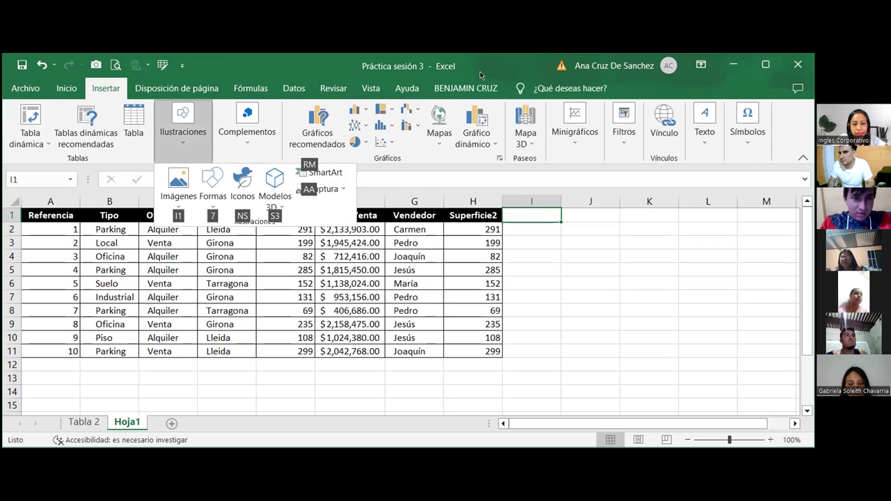
- Insert a block right-arrow shape from the Formas gallery onto the sheet
key("7")
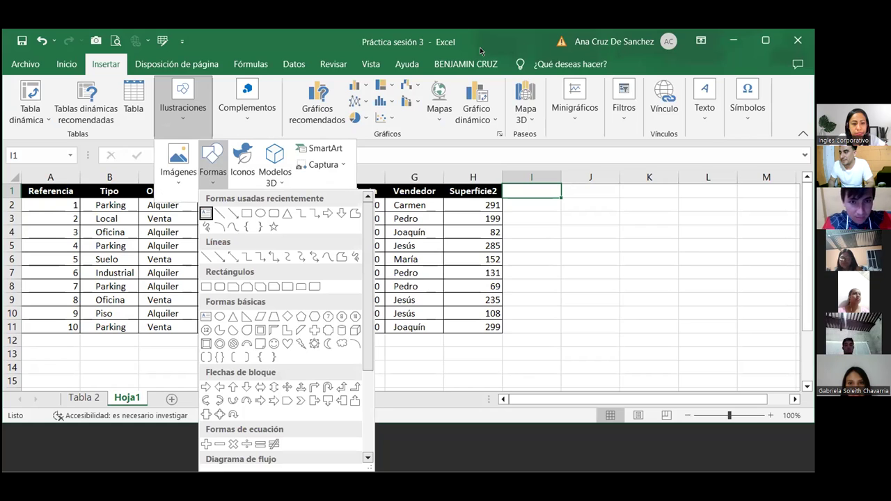
key("Right")
key("Right")
key("Right")
key("Right")
key("Right")
key("Right")
key("Right")
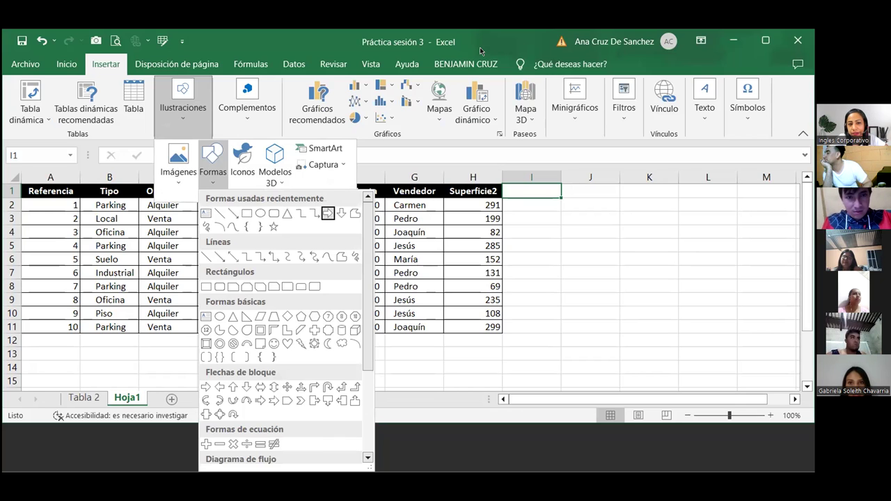
key("Return")
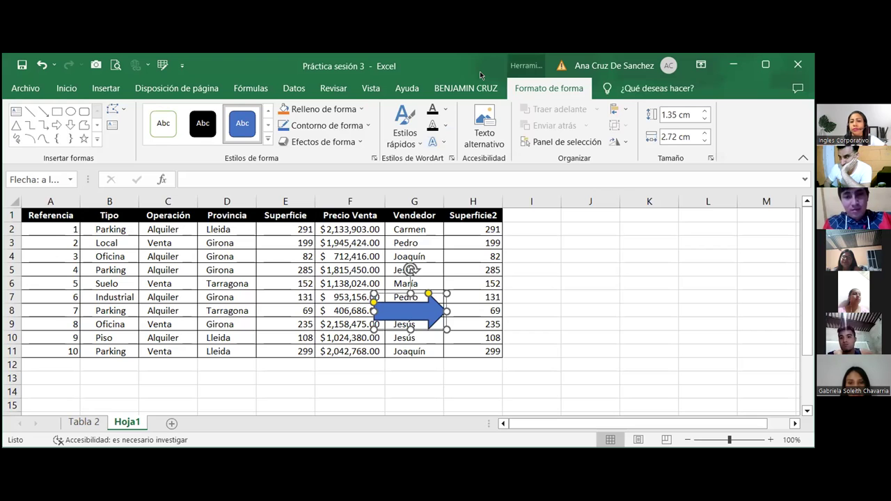
- Nudge the arrow right and up to columns I–J beside rows 2–3
key("Right")
key("Right")
key("Right")
key("Right")
key("Right")
key("Right")
key("Right")
key("Right")
key("Right")
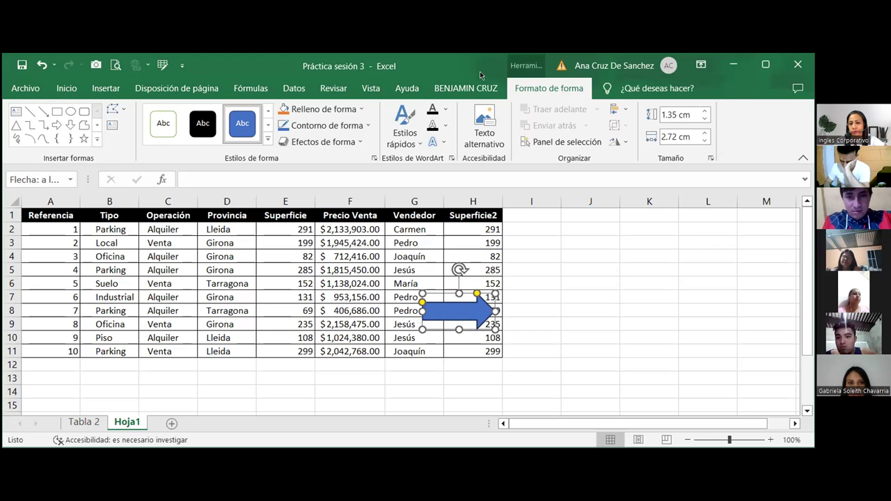
key("Right")
key("Right")
key("Right")
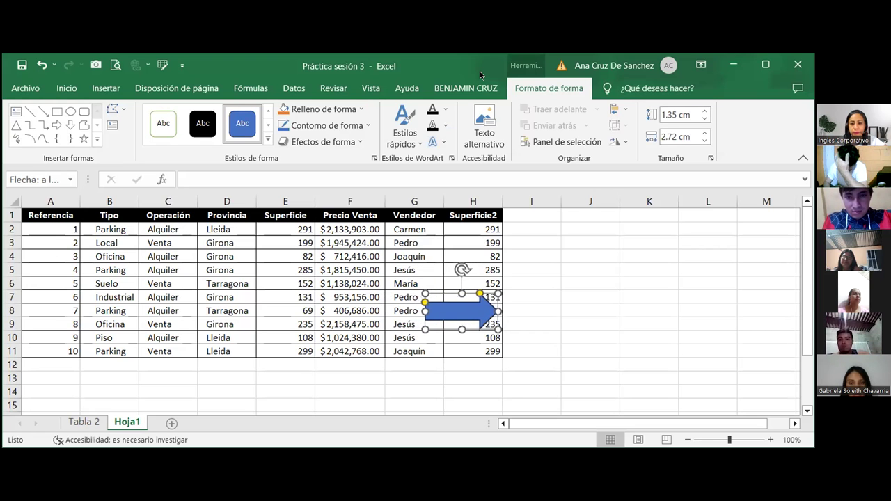
key("Right")
key("Right")
key("Right")
key("Right")
key("Right")
key("Right")
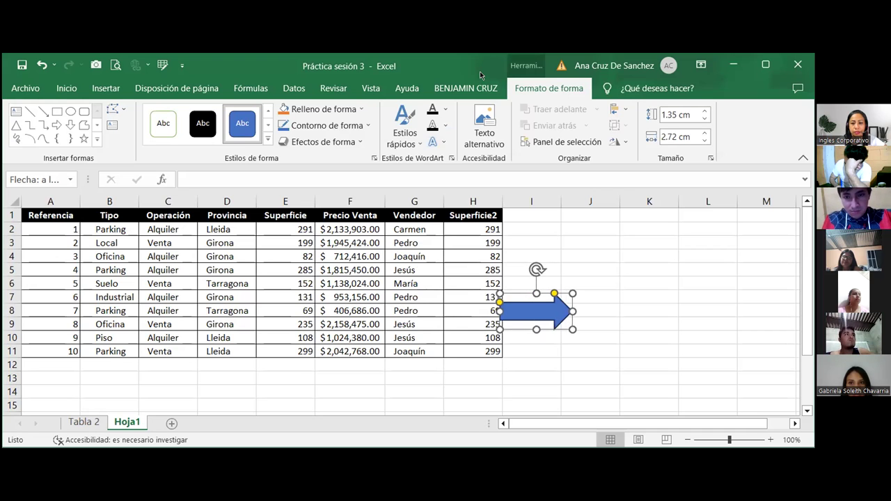
key("Up")
key("Up")
key("Up")
key("Up")
key("Up")
key("Up")
key("Right")
key("Up")
key("Up")
key("Up")
key("Up")
key("Up")
key("Up")
key("Up")
key("Up")
key("Up")
key("Up")
key("Up")
key("Up")
key("Up")
key("Up")
key("Up")
key("Up")
key("Up")
key("Up")
key("Up")
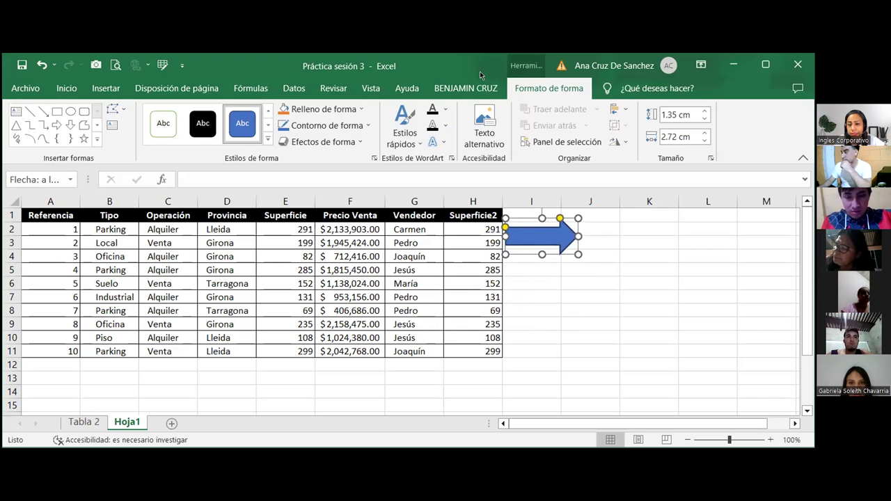
- Bring up the arrow's Relleno de forma colour choices on the Formato de forma tab
key("alt")
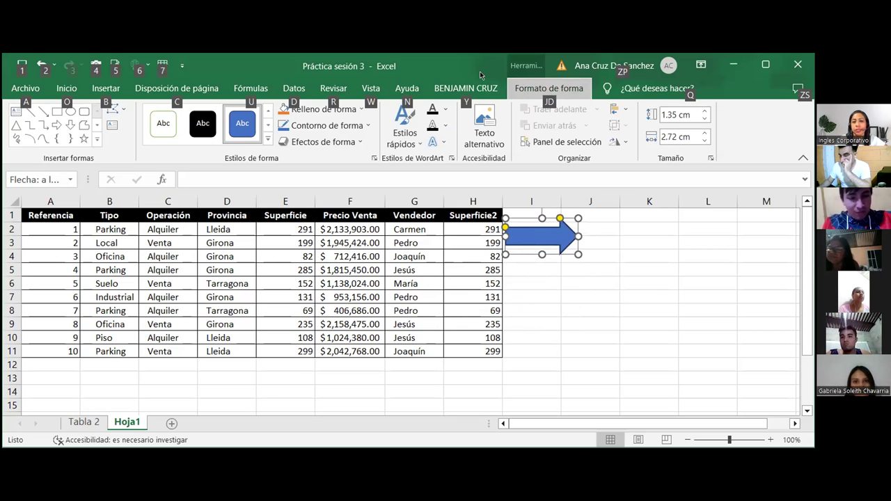
key("j")
key("d")
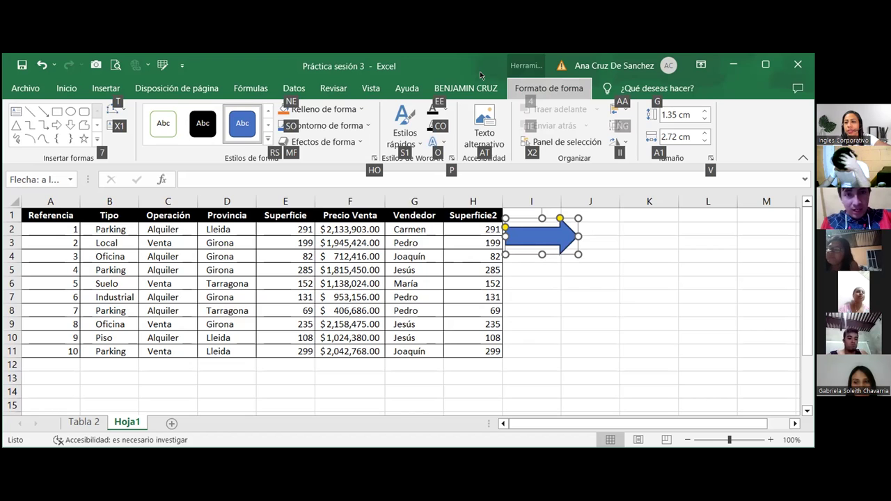
key("n")
key("e")
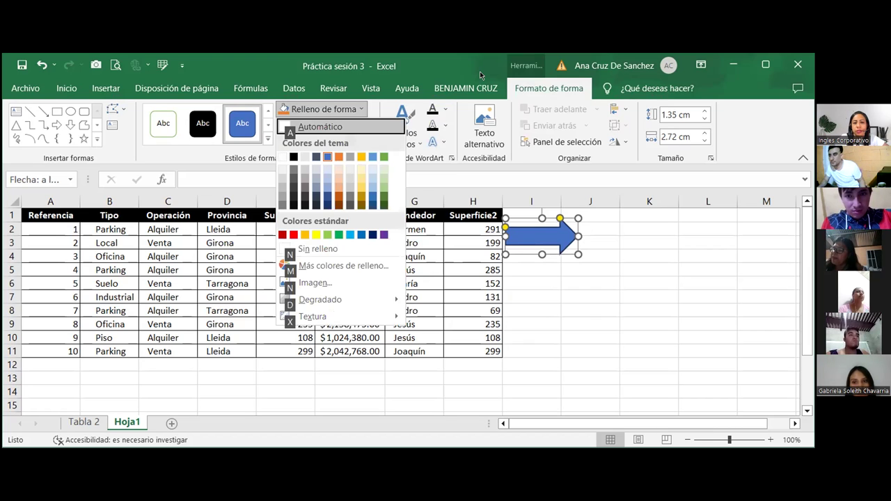
- Set the arrow's shape fill to Sin relleno
key("n")
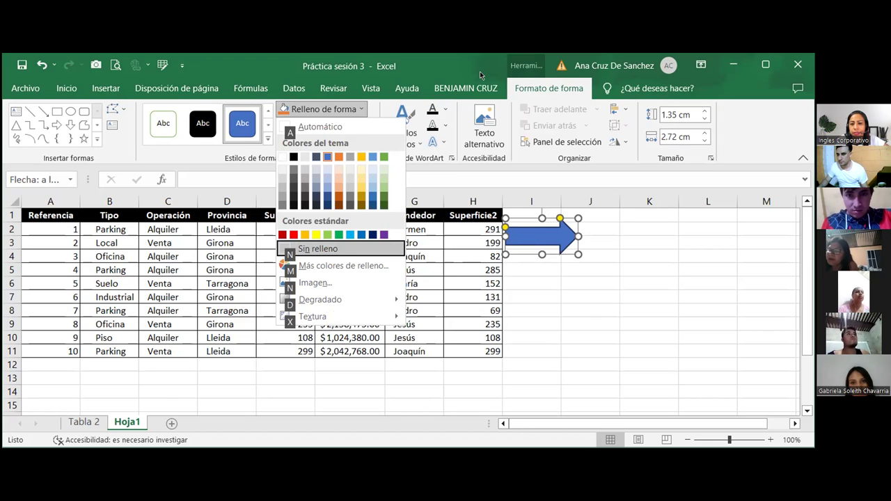
key("Return")
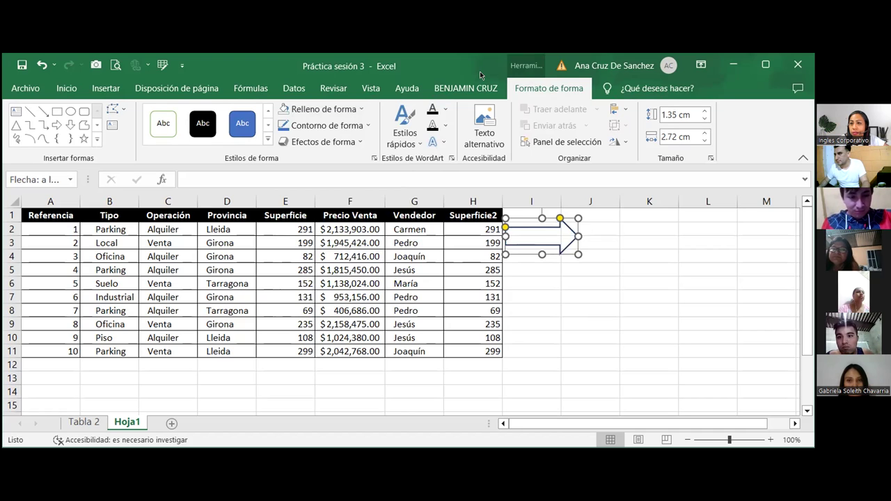
key("alt")
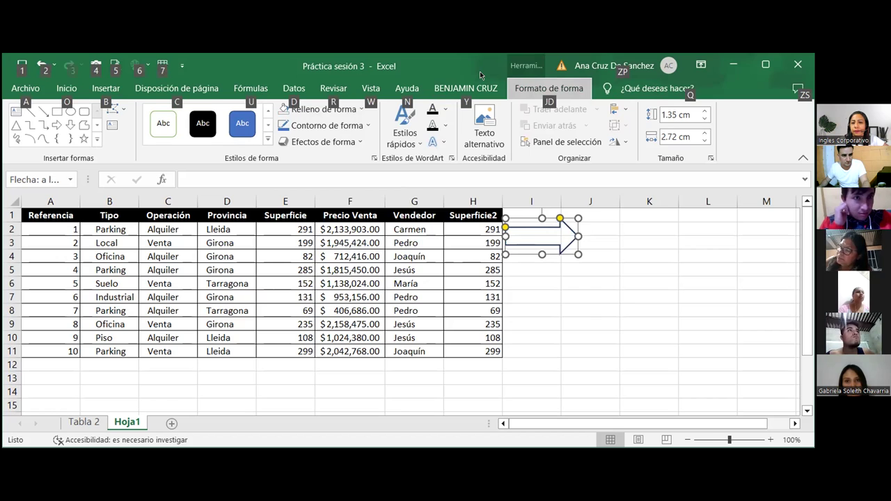
key("j")
key("d")
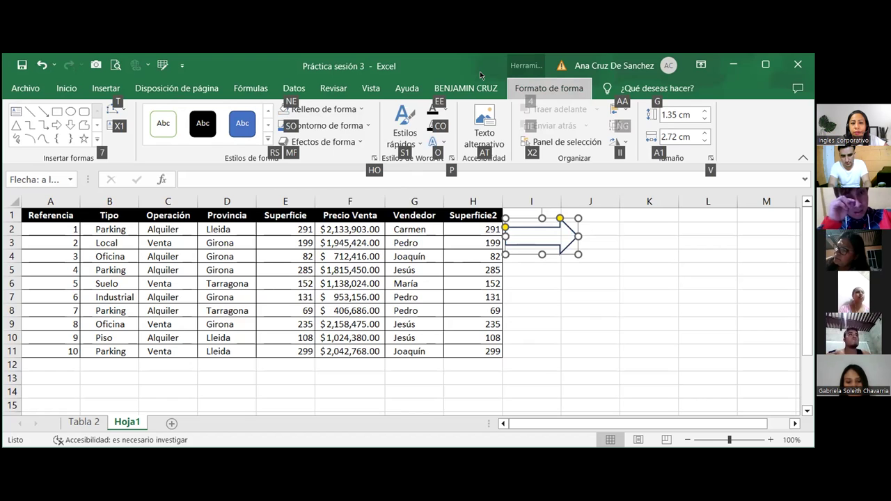
- Bring up the Contorno de forma outline options for the arrow
key("alt")
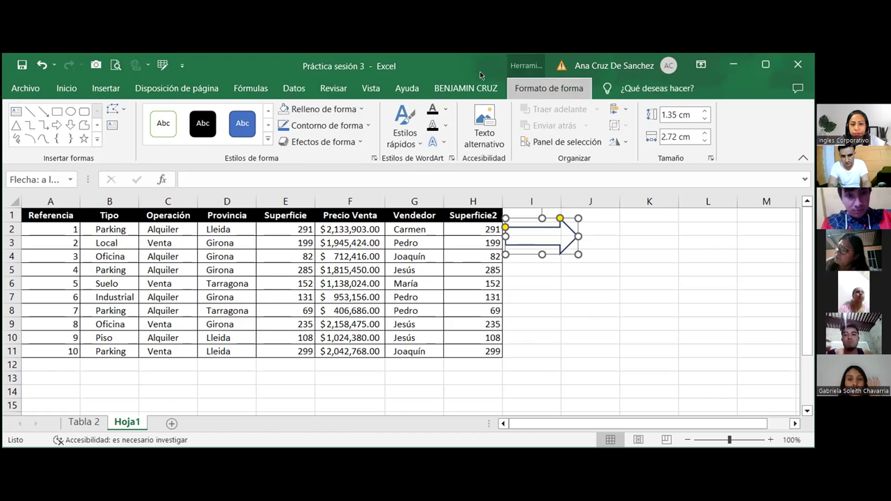
key("alt+j")
key("d")
key("s")
key("o")
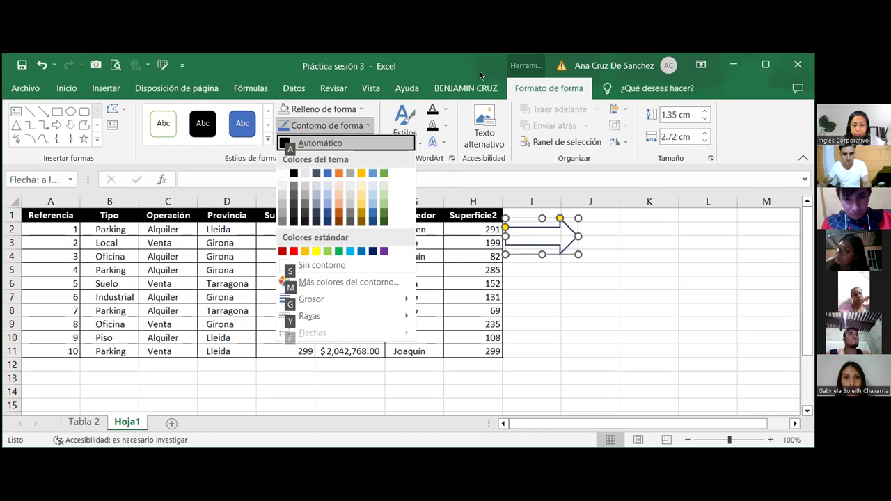
- Set the arrow's outline Grosor to 2¼ pt
key("g")
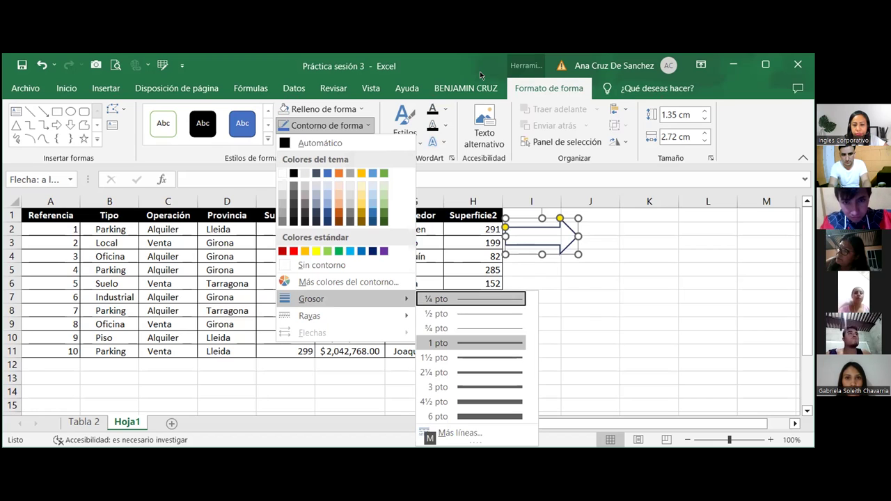
key("Down")
key("Down")
key("Down")
key("Down")
key("Down")
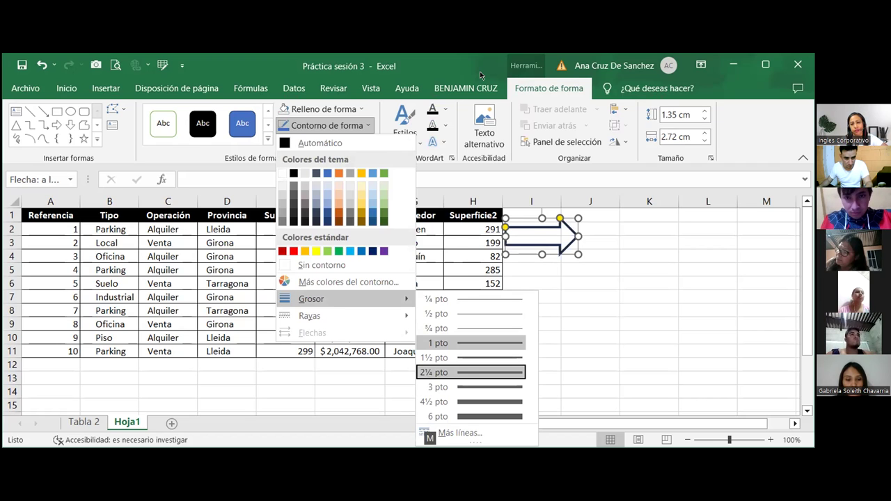
key("Return")
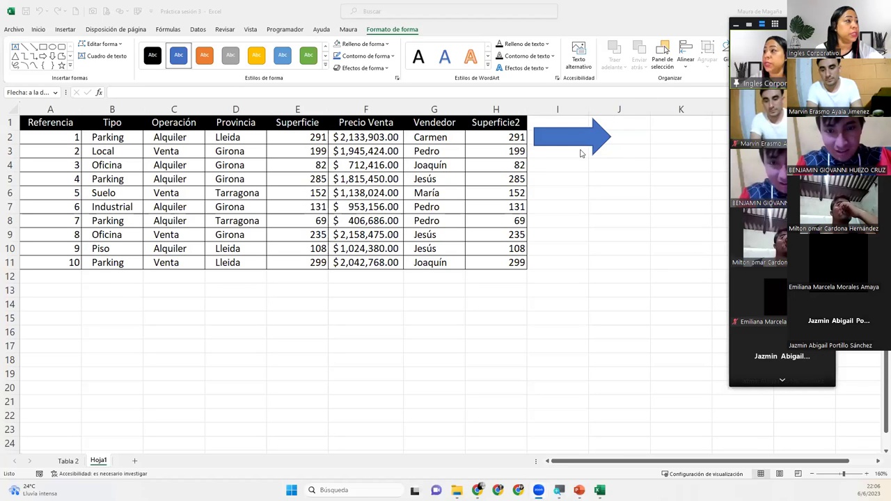
- Reapply no fill and a thicker outline to the arrow, then select cells I5 and I6
left_click(578, 139)
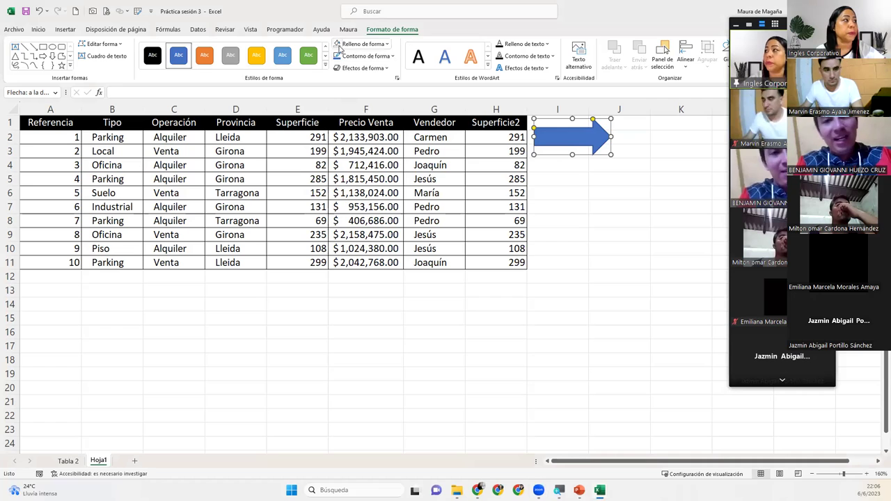
left_click(340, 46)
left_click(362, 57)
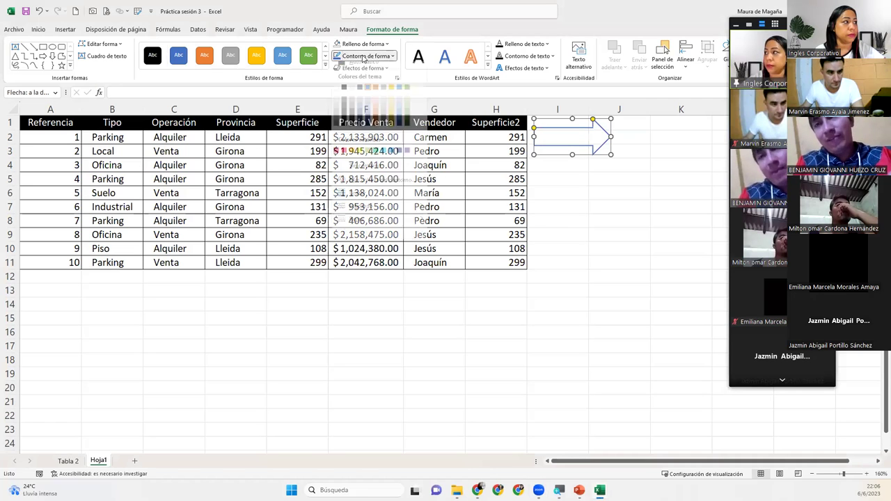
mouse_move(357, 199)
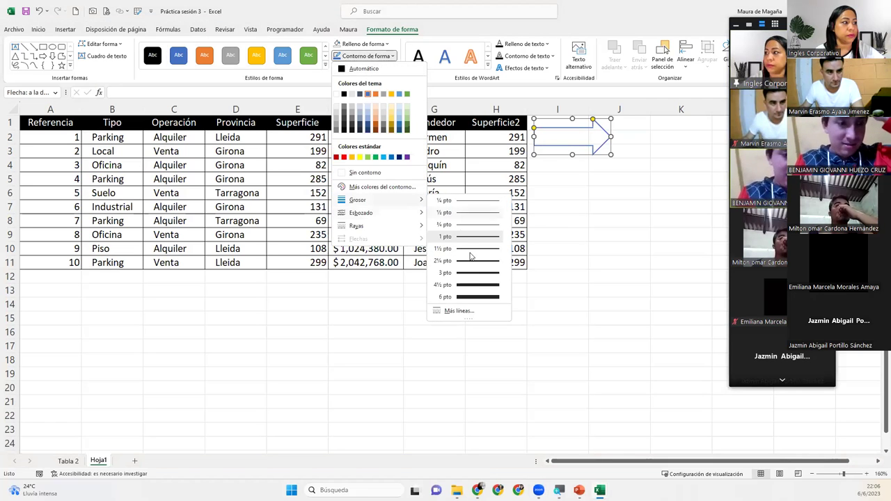
left_click(487, 265)
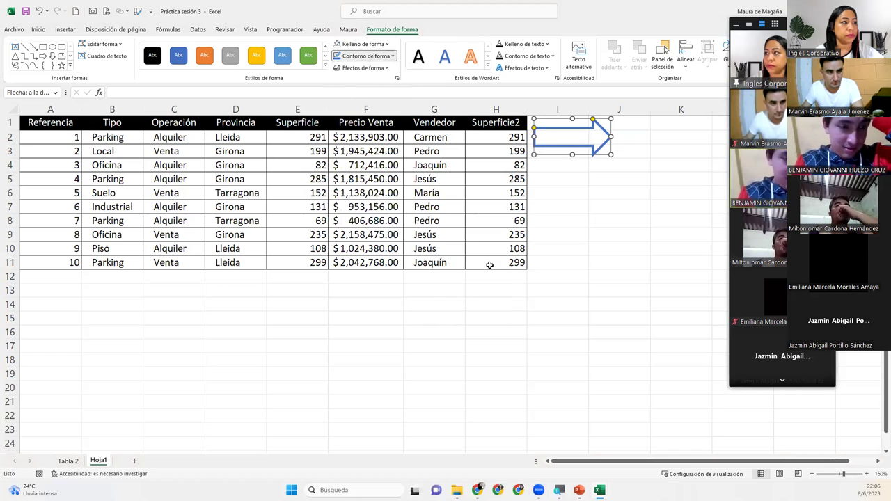
left_click(635, 157)
left_click(546, 181)
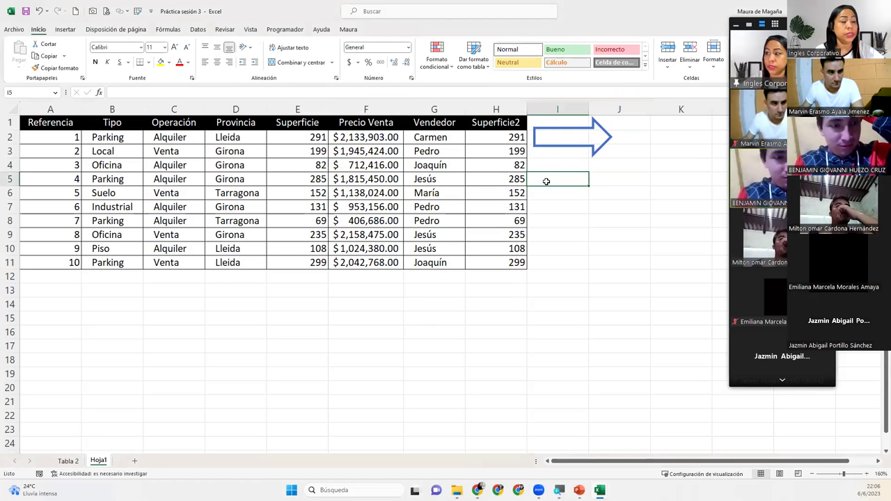
left_click(558, 189)
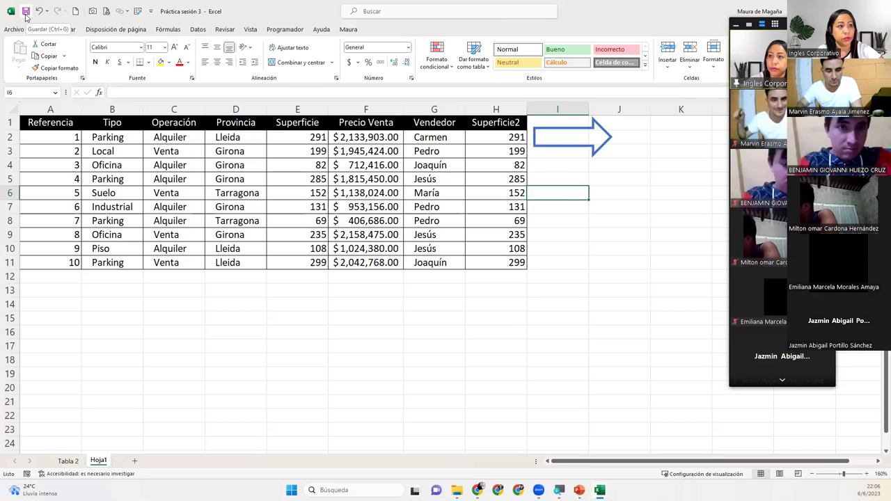
- Select cell A1 and switch back to the PowerPoint slideshow
left_click(73, 126)
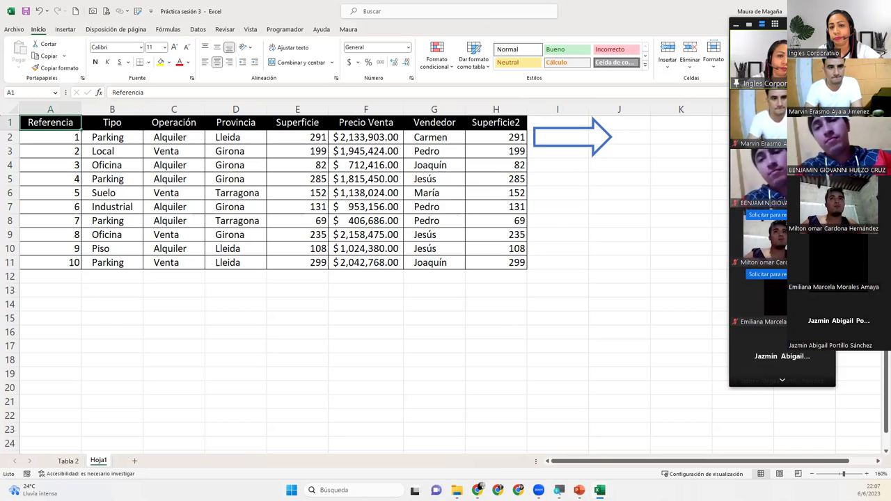
key("alt+Tab")
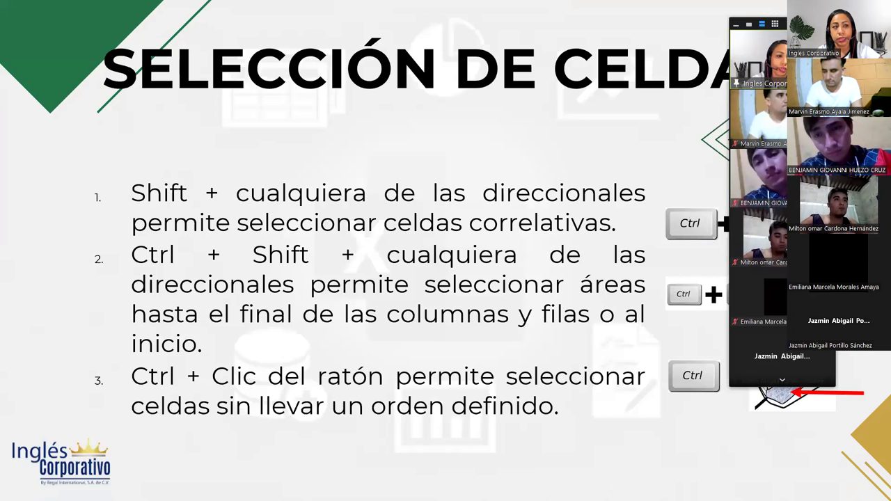
- Advance to the next slide, expand Zoom's gallery view, and black out the screen
key("Right")
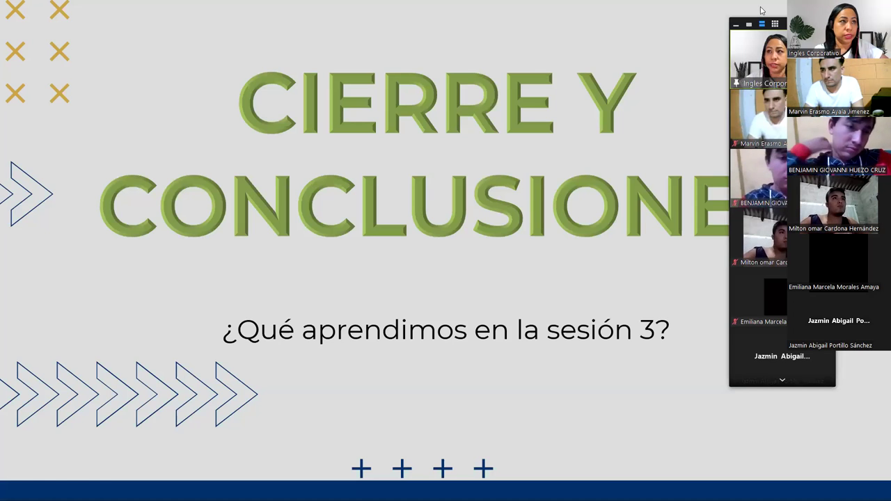
mouse_move(564, 179)
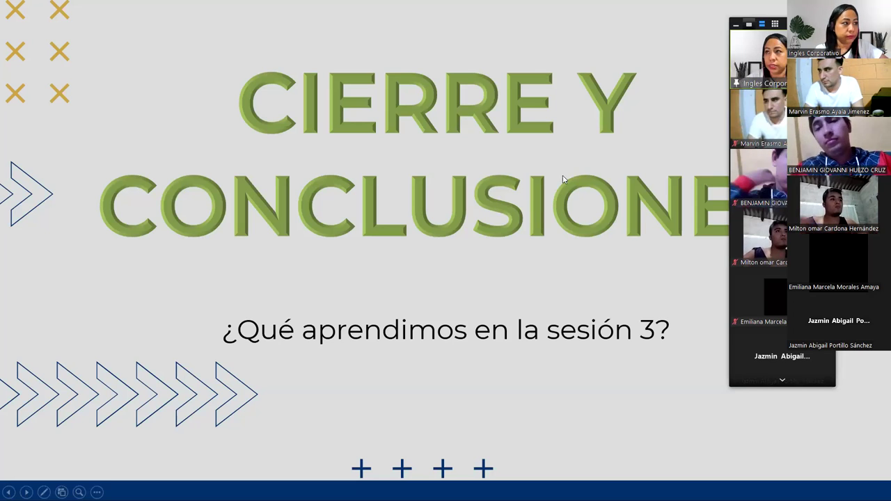
left_click(775, 24)
key("b")
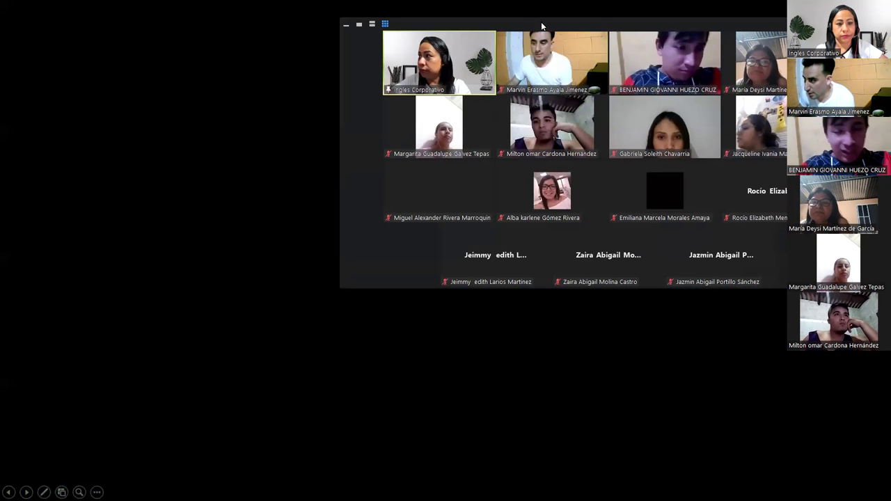
- Restore the slide, move the gallery aside, end the slideshow and close PowerPoint
key("b")
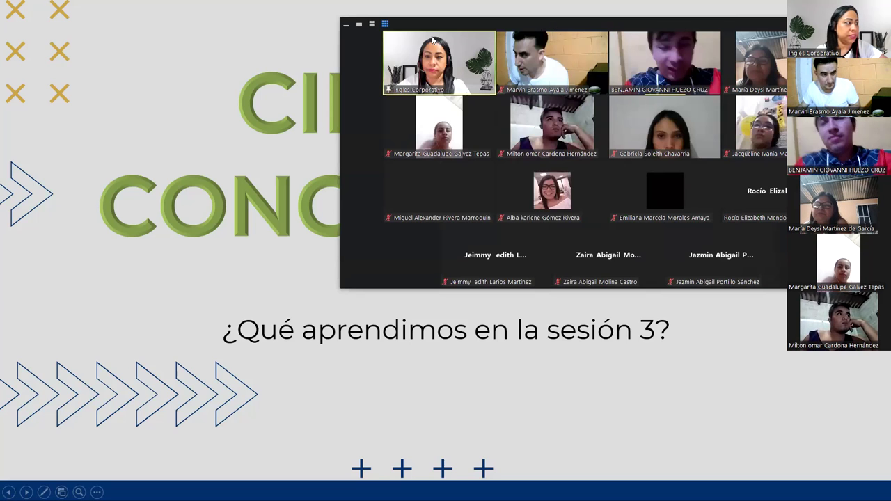
left_click_drag(432, 41, 251, 61)
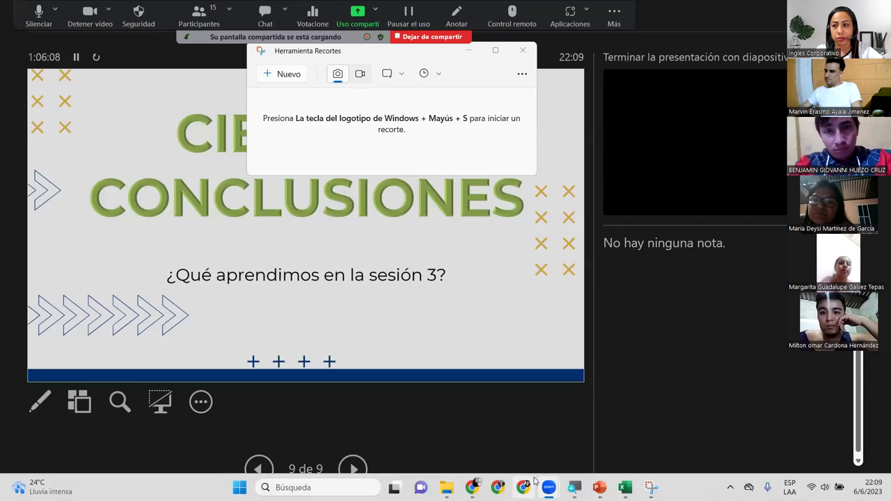
left_click(779, 58)
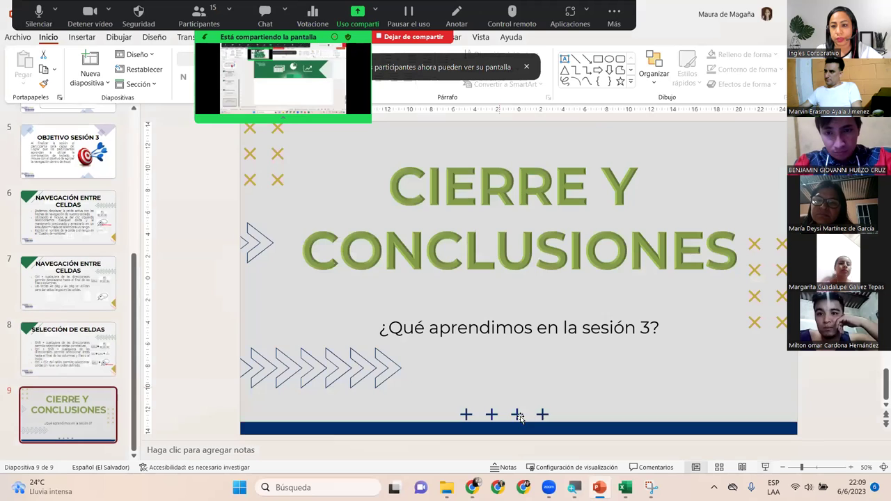
key("alt+F4")
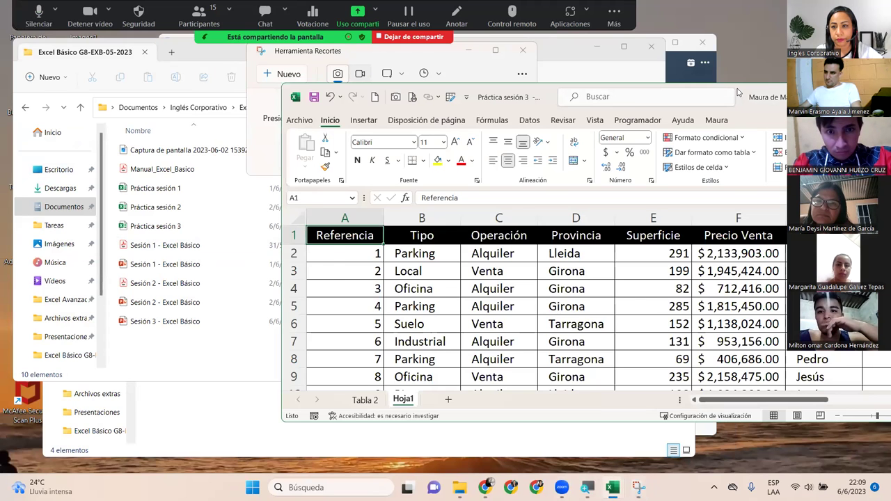
- Maximize the Excel workbook and relaunch Herramienta Recortes by searching 'recor'
double_click(738, 92)
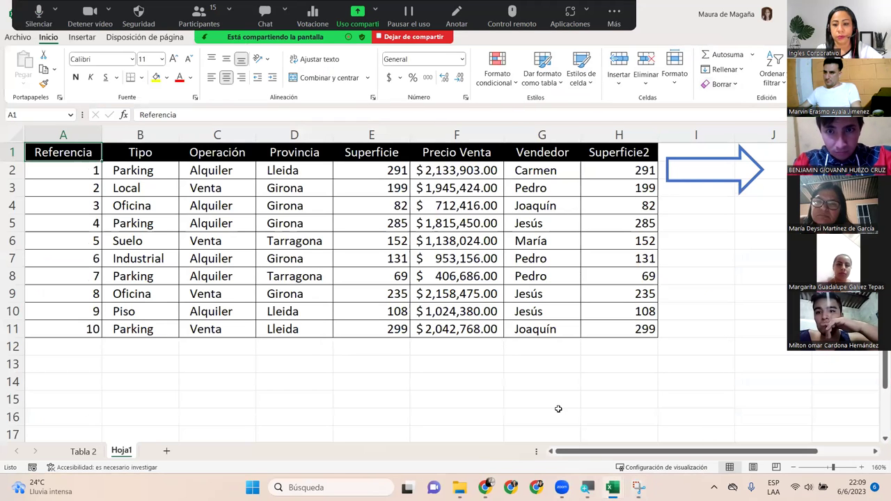
left_click(638, 487)
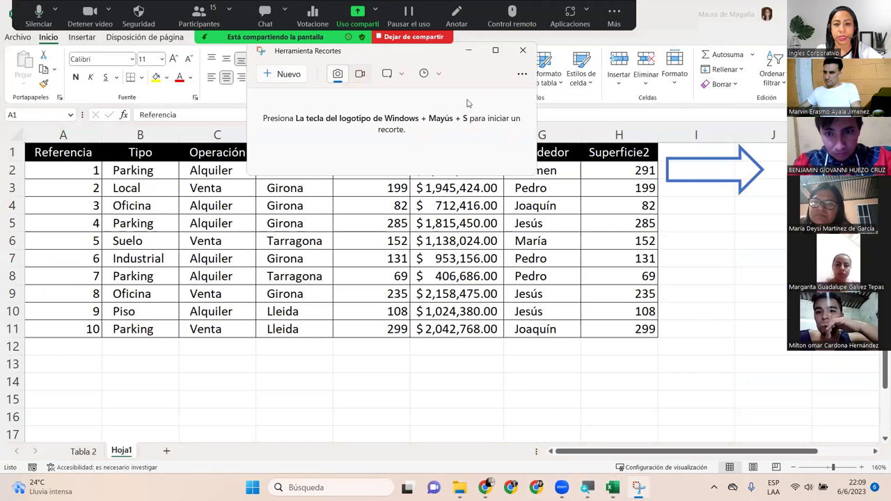
left_click(523, 50)
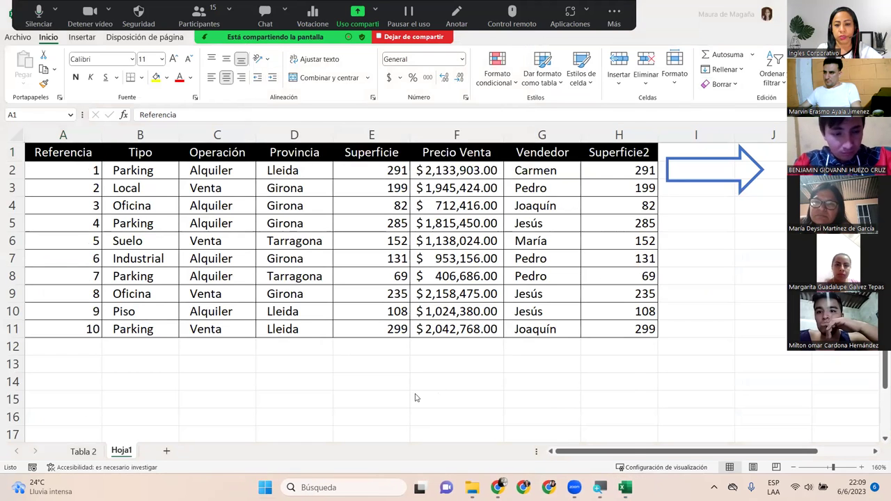
key("super")
type("recor")
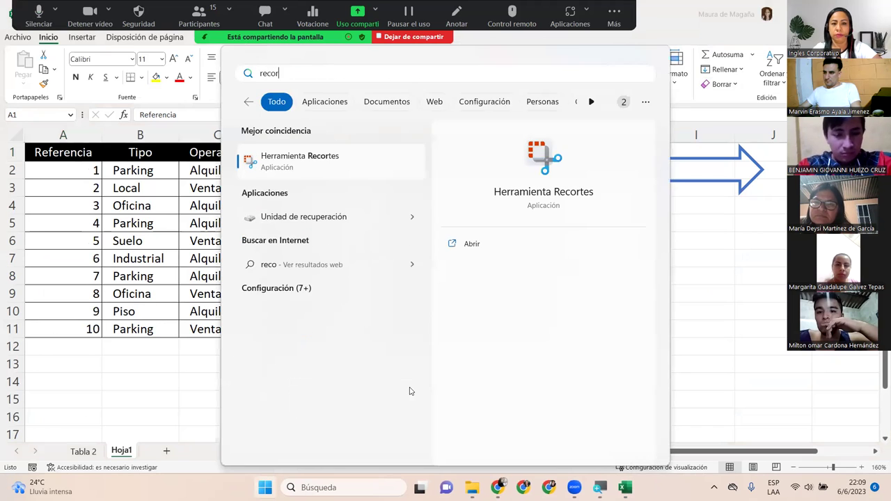
left_click(369, 158)
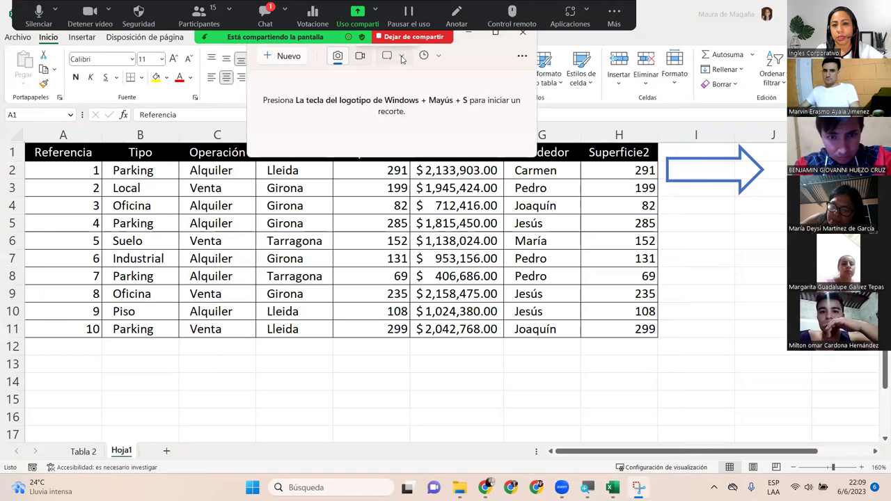
- Choose a snip shape in Herramienta Recortes and start a new capture
left_click(401, 59)
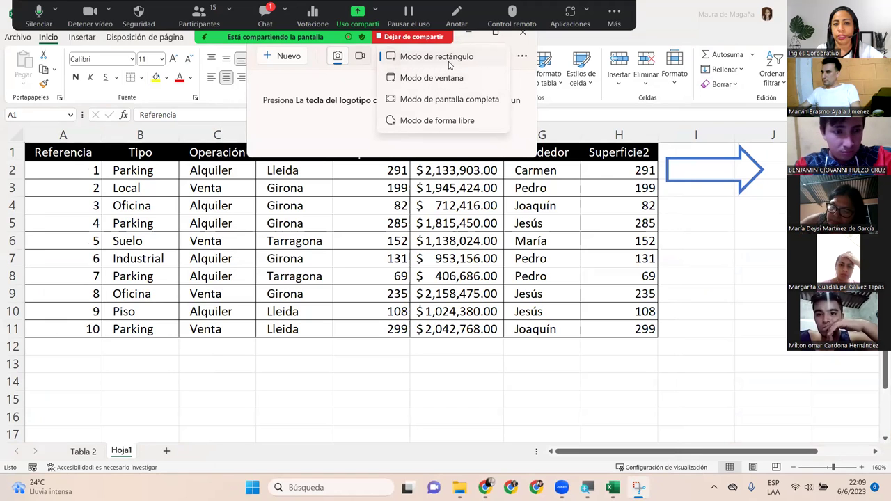
left_click(449, 63)
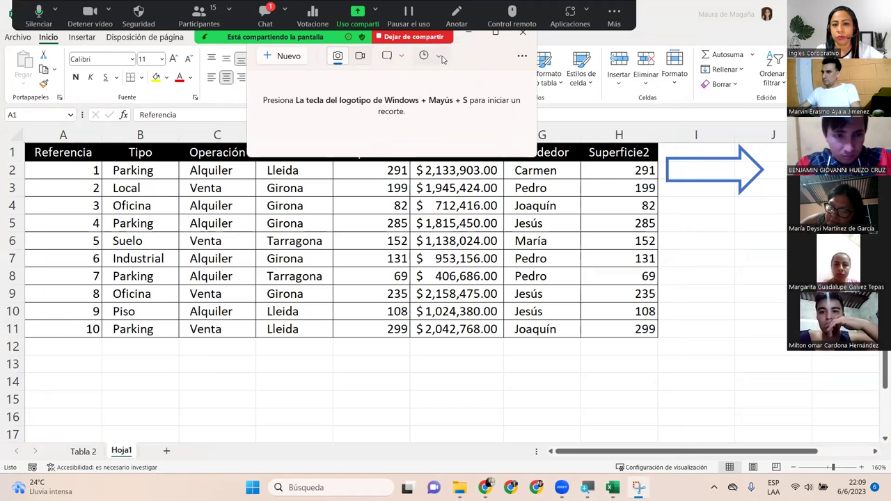
left_click(440, 57)
left_click(400, 58)
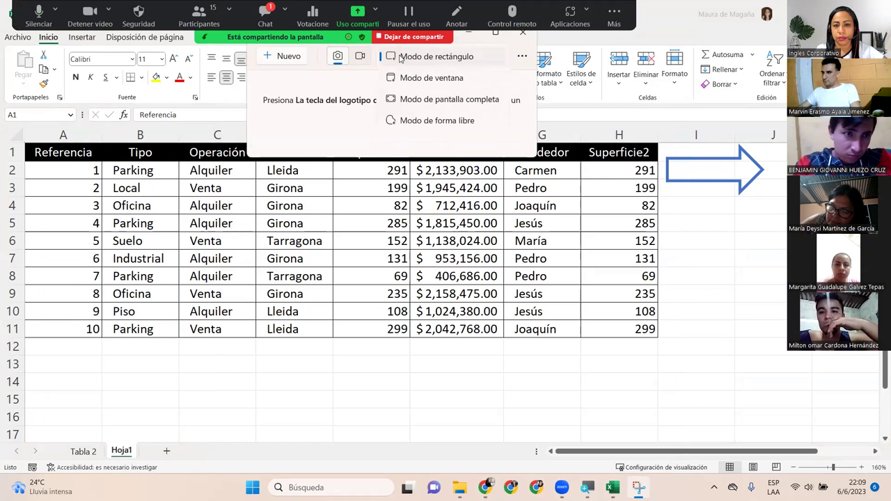
left_click(404, 78)
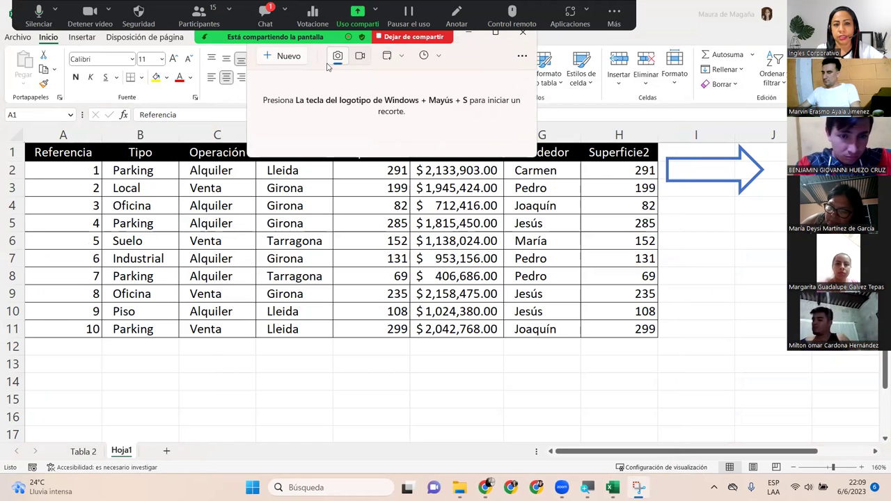
left_click(297, 61)
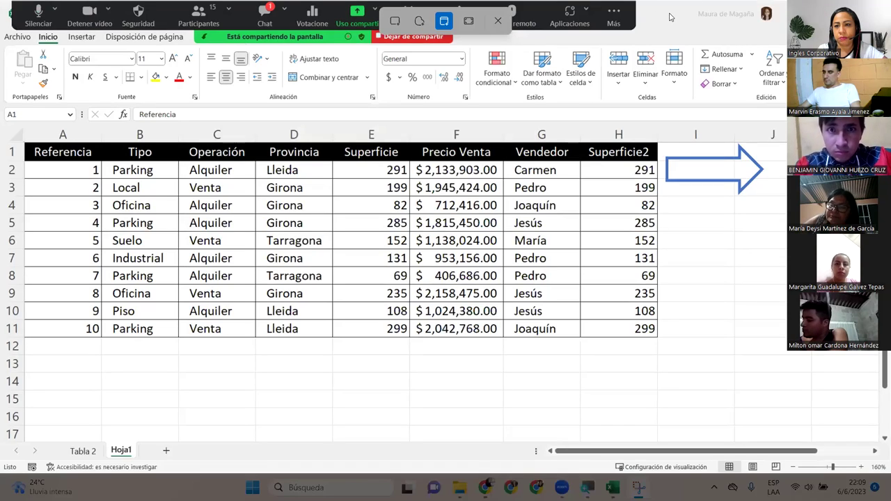
- Snip the Excel property table, copy the snip to the clipboard, and switch to Chrome
left_click(594, 397)
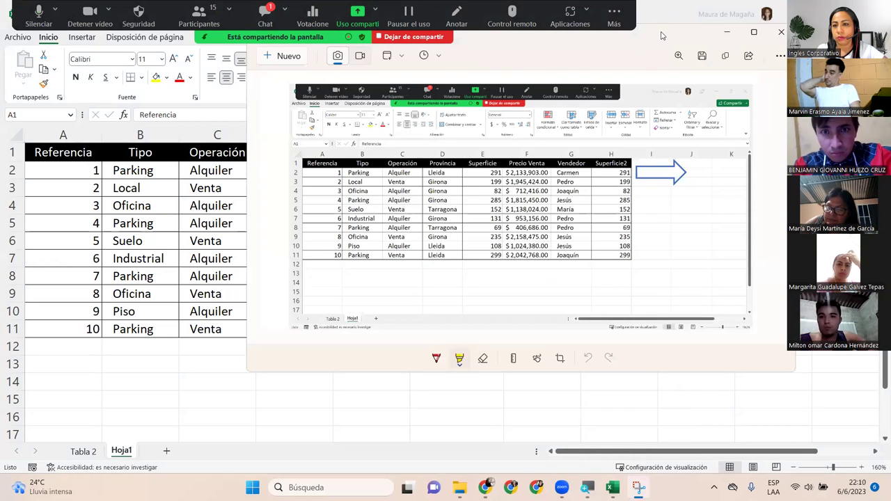
left_click_drag(653, 58, 548, 102)
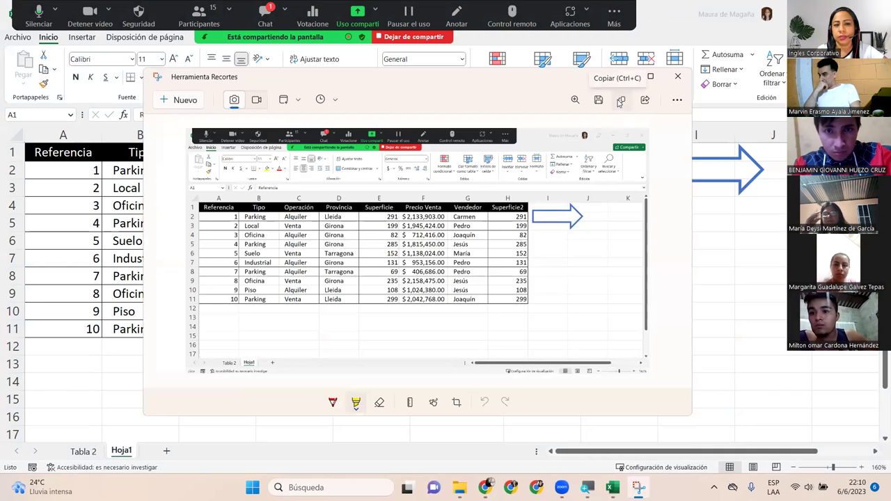
left_click(620, 101)
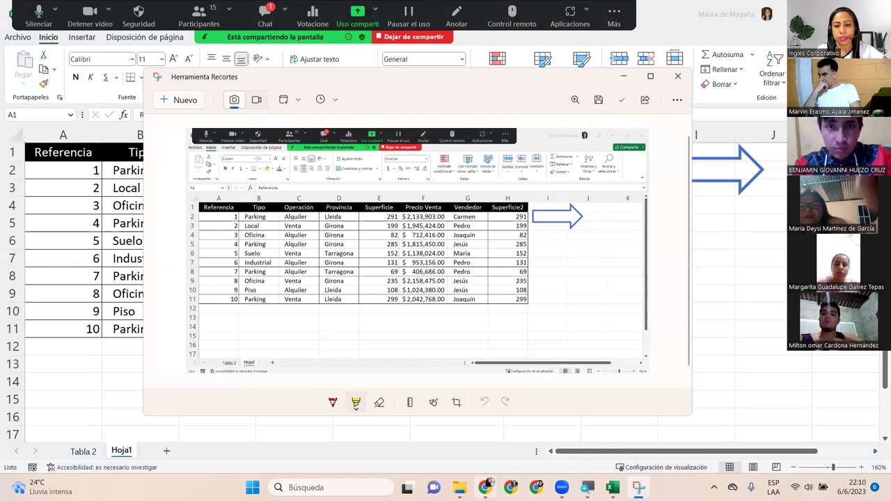
left_click(486, 488)
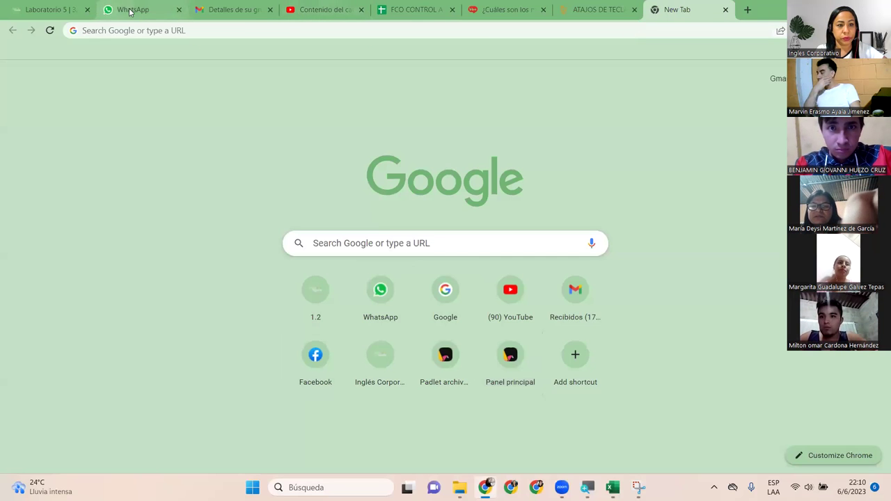
- In the WhatsApp Web chat, paste the table screenshot and send it with caption 'Su Nombre'
left_click(130, 10)
left_click(389, 446)
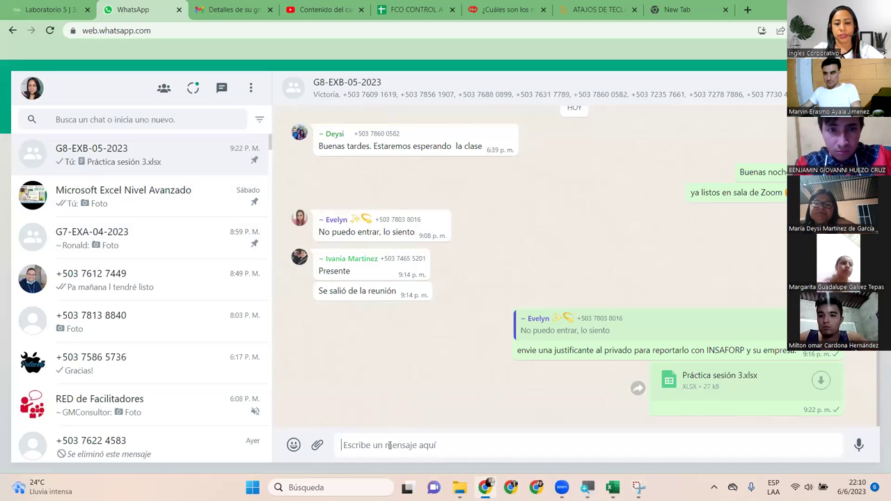
key("ctrl+v")
type("Su N")
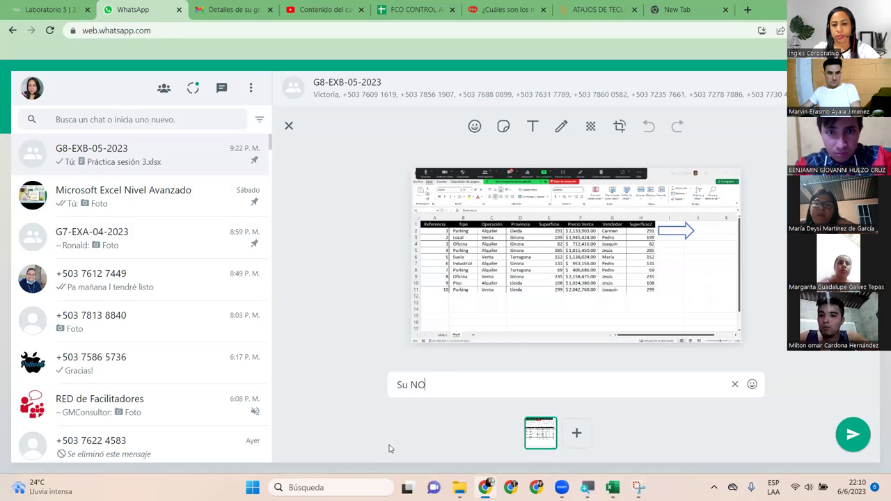
key("Return")
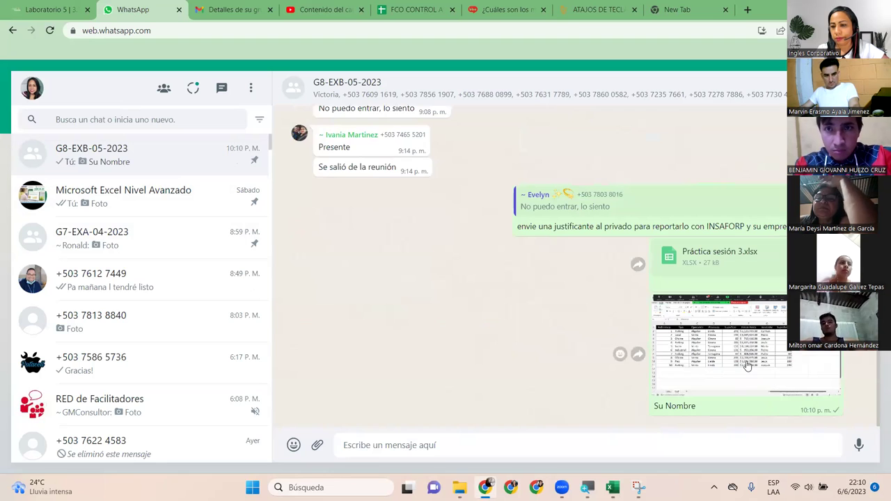
mouse_move(724, 387)
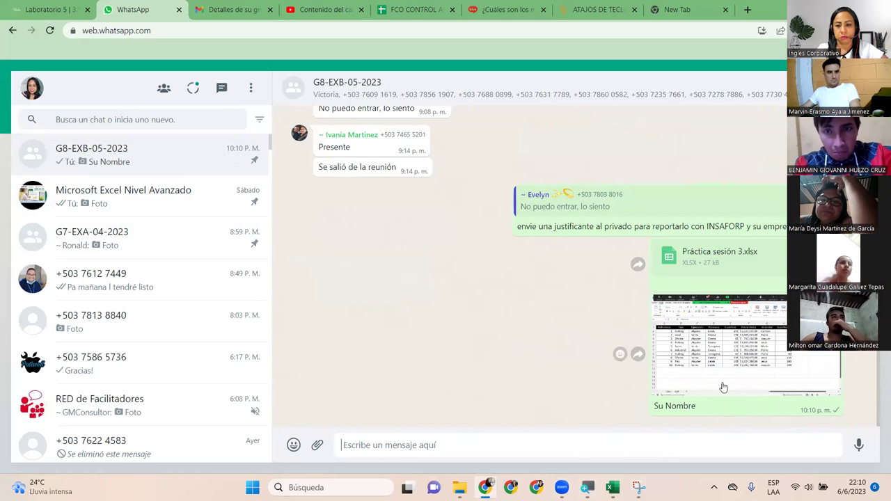
- View the sent screenshot at full size, then close the viewer
left_click(758, 373)
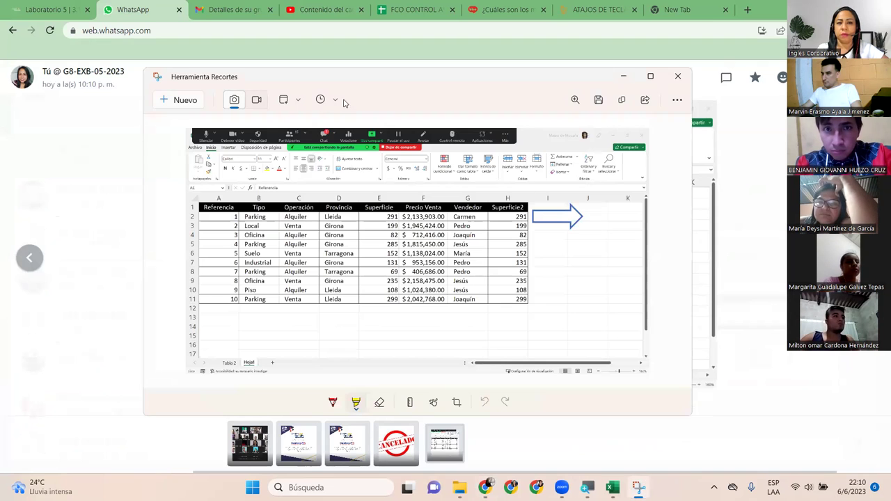
left_click(677, 76)
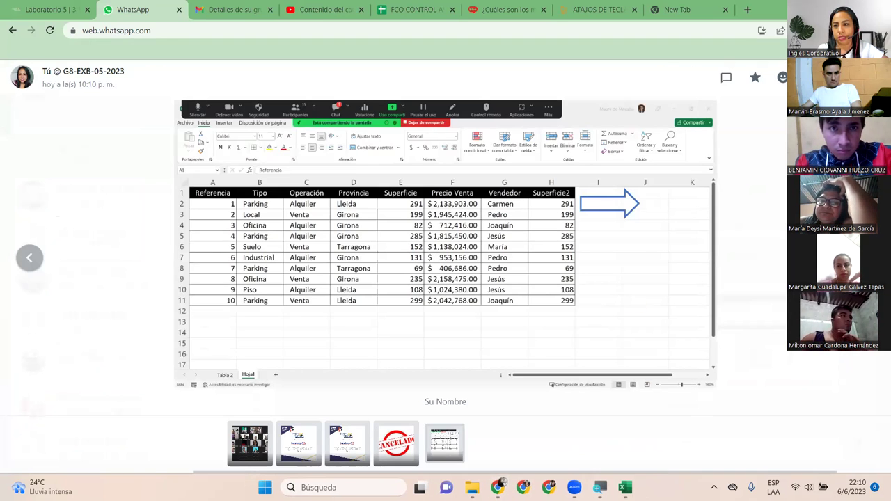
key("Escape")
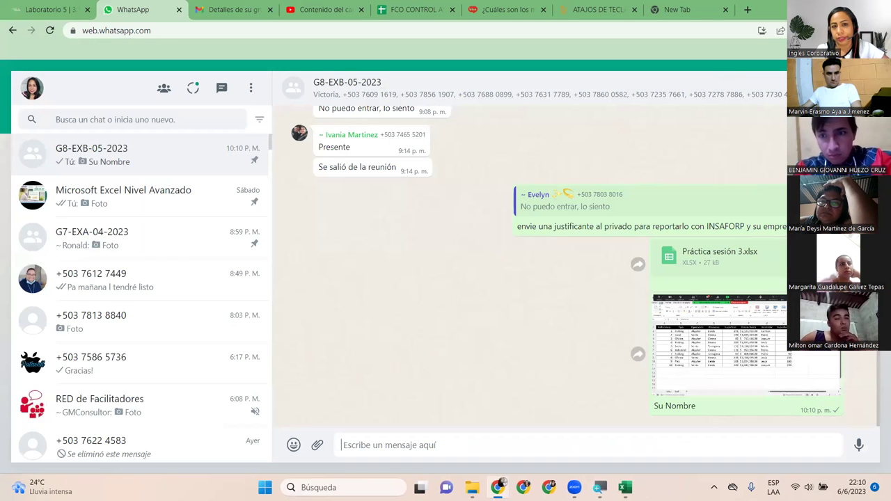
- Back in Excel, try Windows Search queries 'recor' and 'spi', then dismiss the search panel
key("alt+Tab")
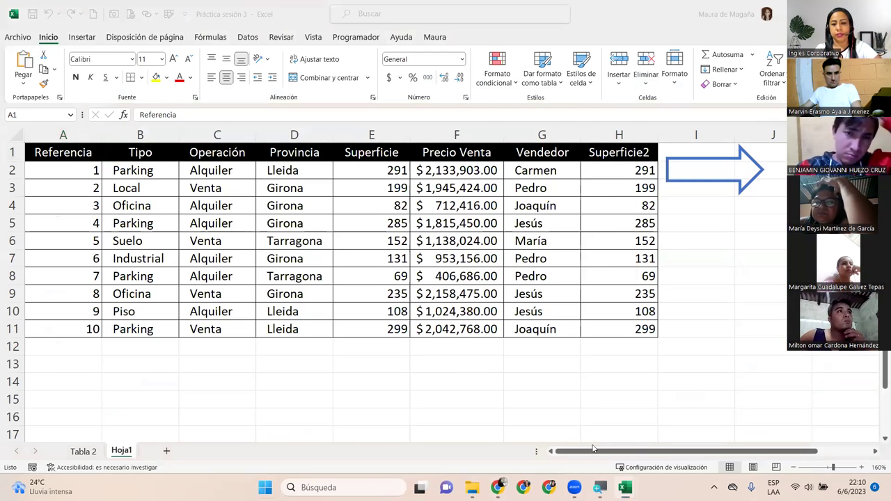
key("super")
type("recor")
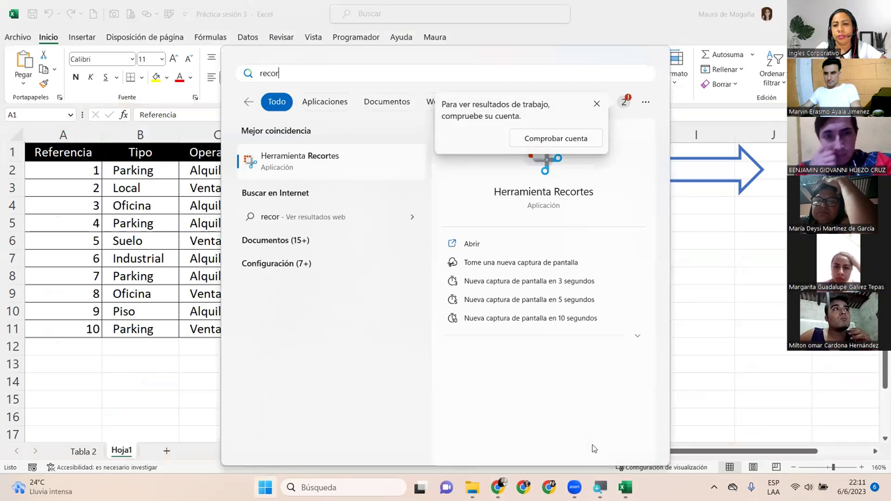
key("BackSpace")
key("BackSpace")
key("BackSpace")
key("BackSpace")
key("BackSpace")
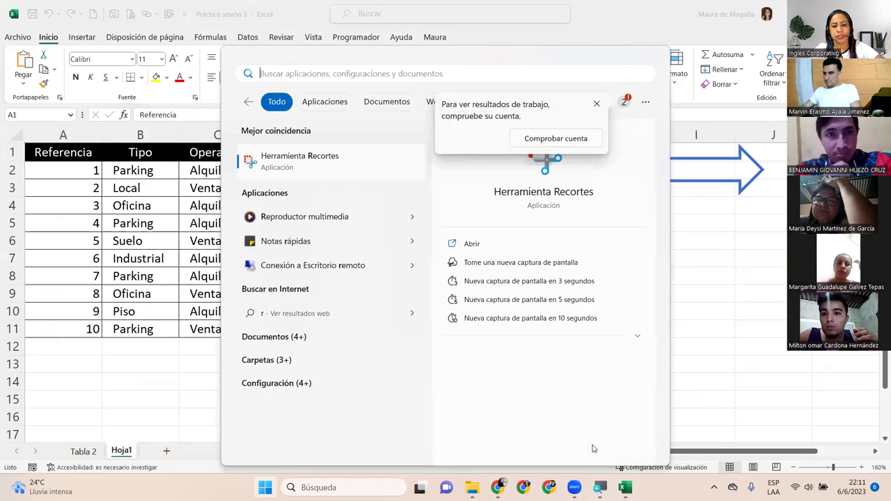
type("sp")
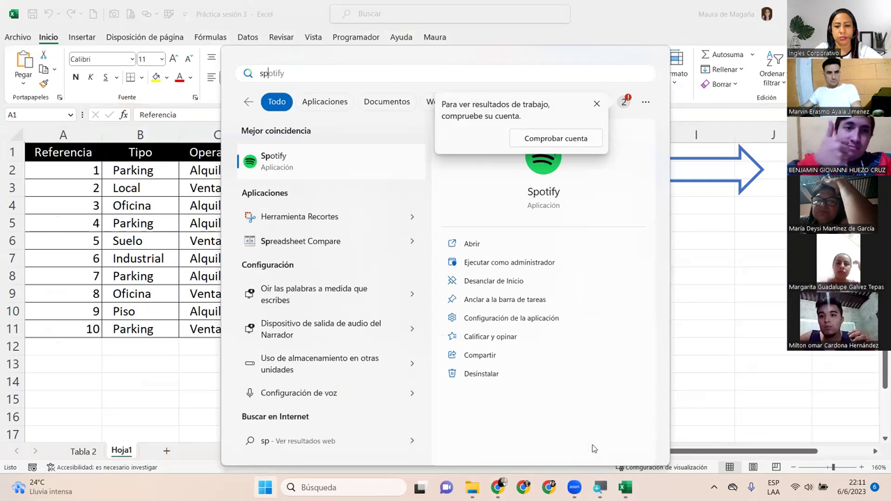
type("i")
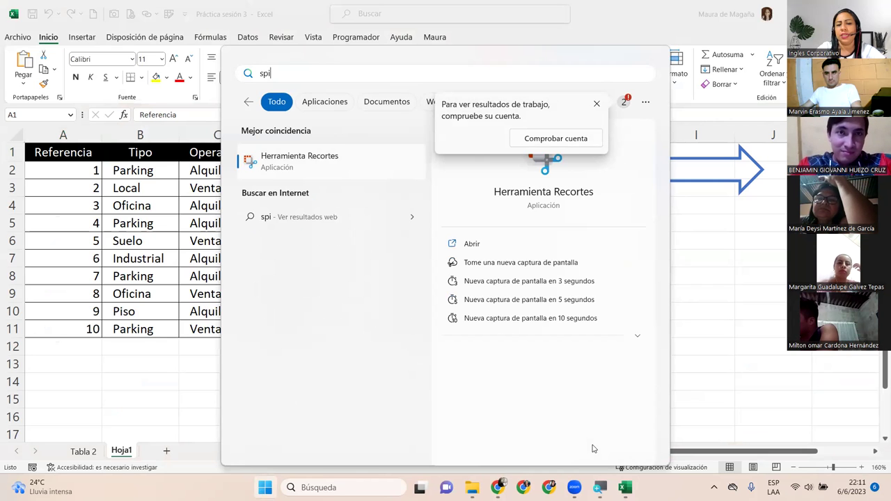
key("BackSpace")
key("BackSpace")
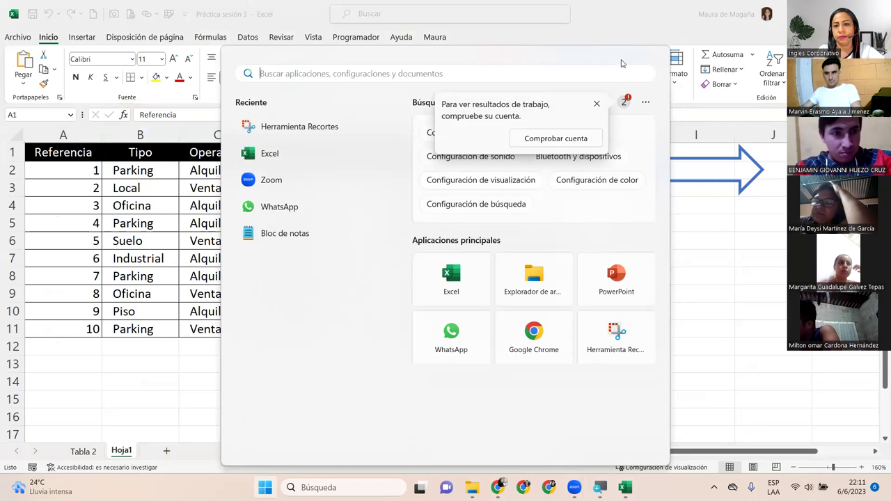
left_click(627, 4)
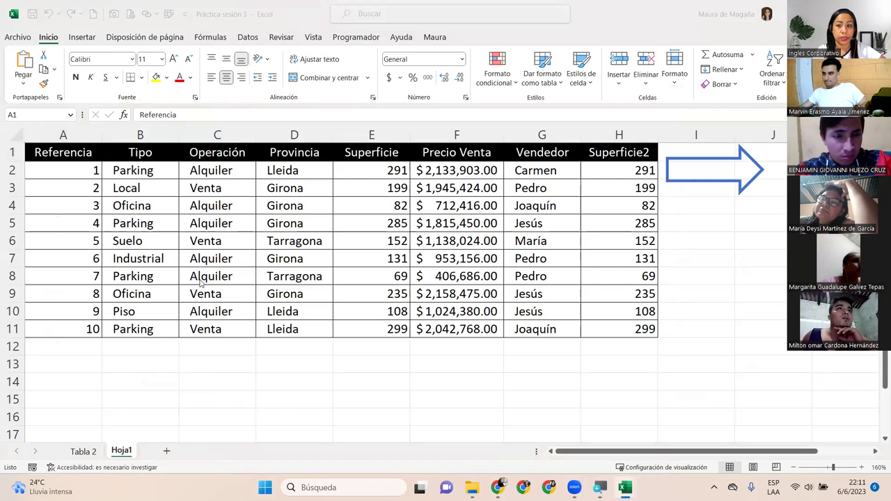
- Toggle the Zoom meeting chat with Alt+H, then search Windows again for 'recor'
key("alt+h")
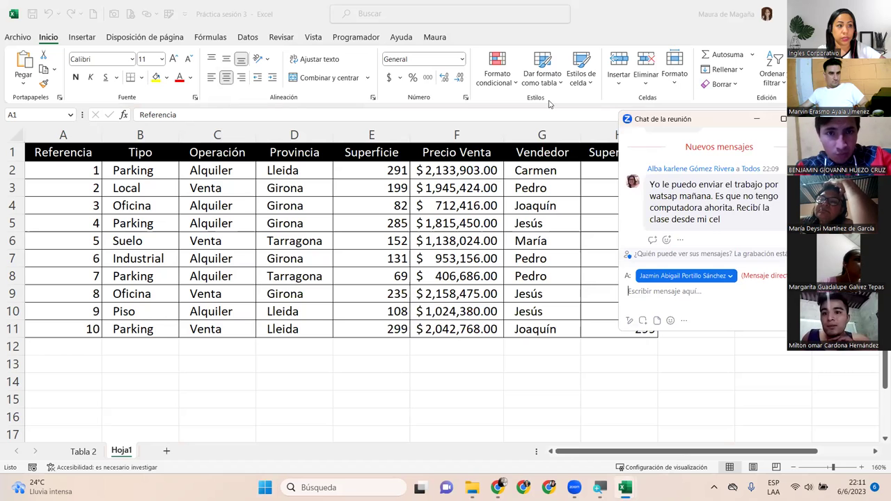
key("alt+h")
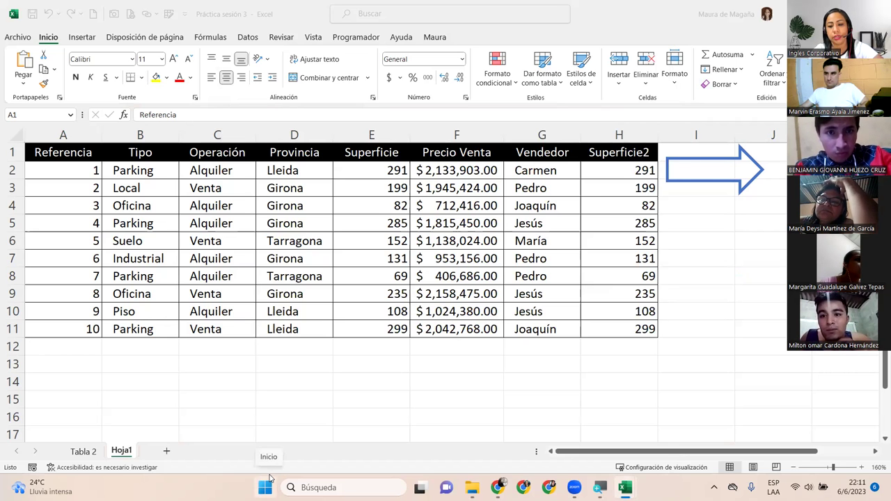
left_click(270, 478)
type("recor")
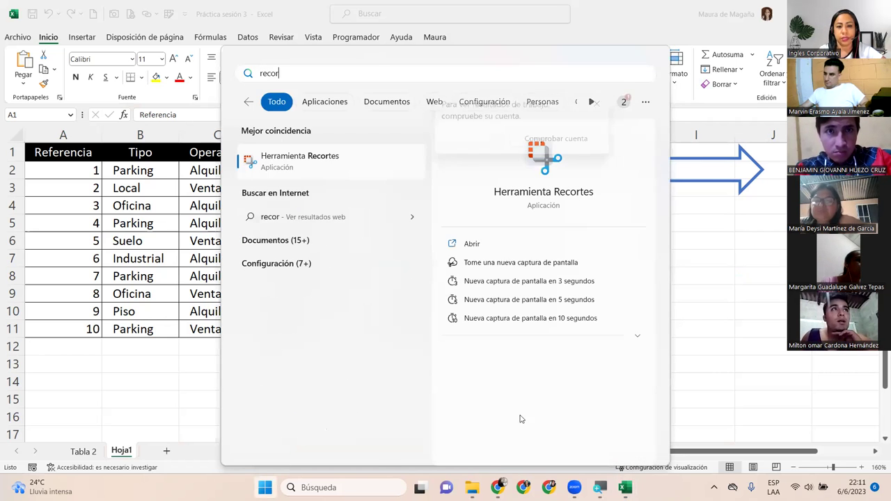
- Launch Herramienta Recortes and set its snip mode to Modo de ventana
left_click(354, 158)
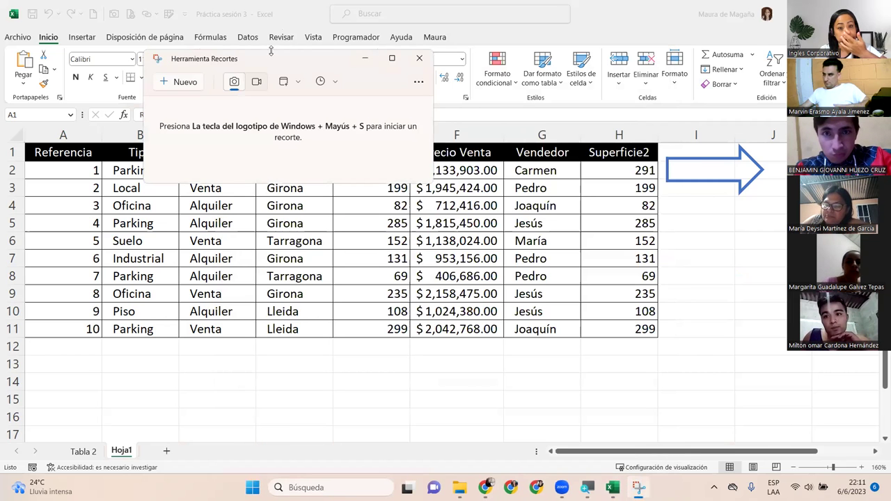
left_click(296, 81)
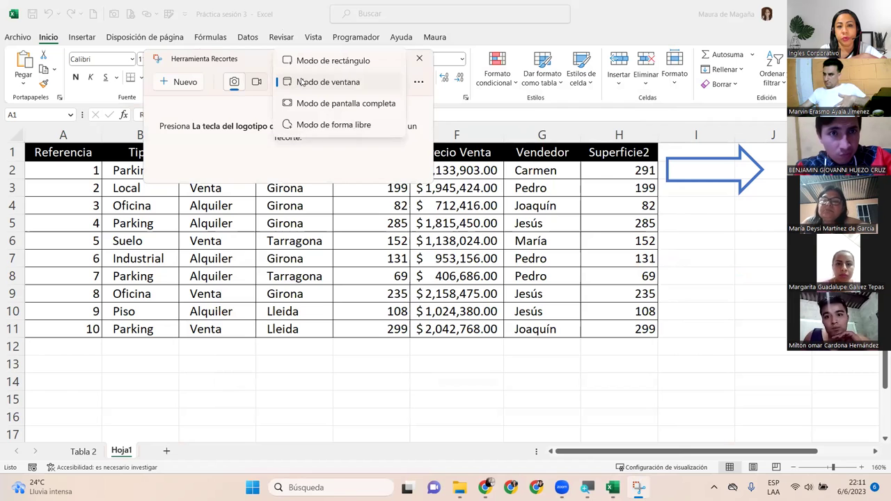
left_click(318, 82)
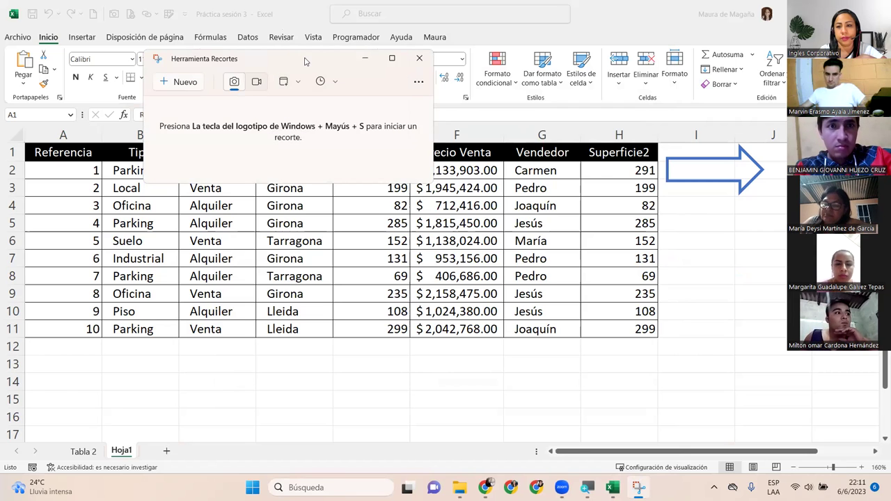
left_click_drag(305, 61, 525, 227)
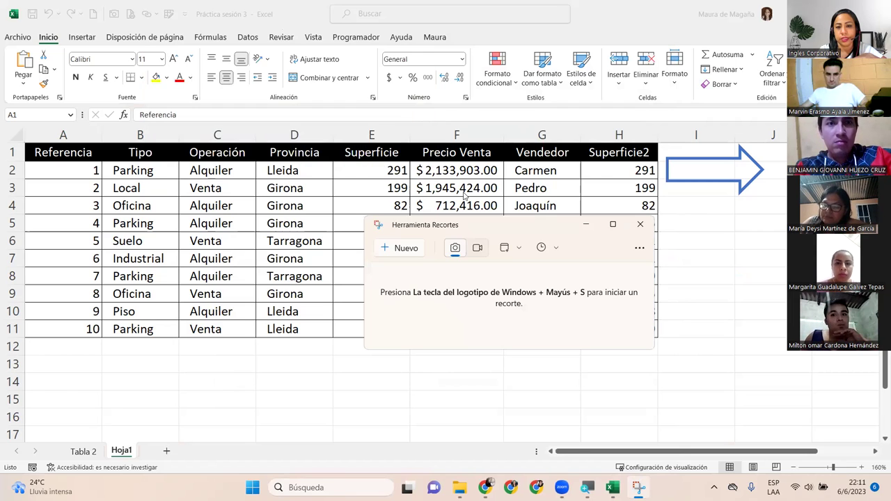
- Take a window snip of the Excel workbook, close Snipping Tool, and return to Excel
left_click(405, 250)
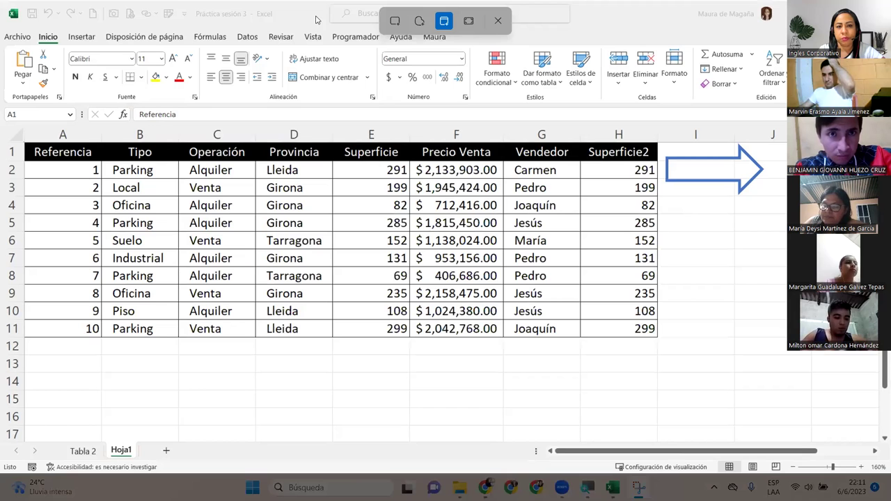
left_click(316, 19)
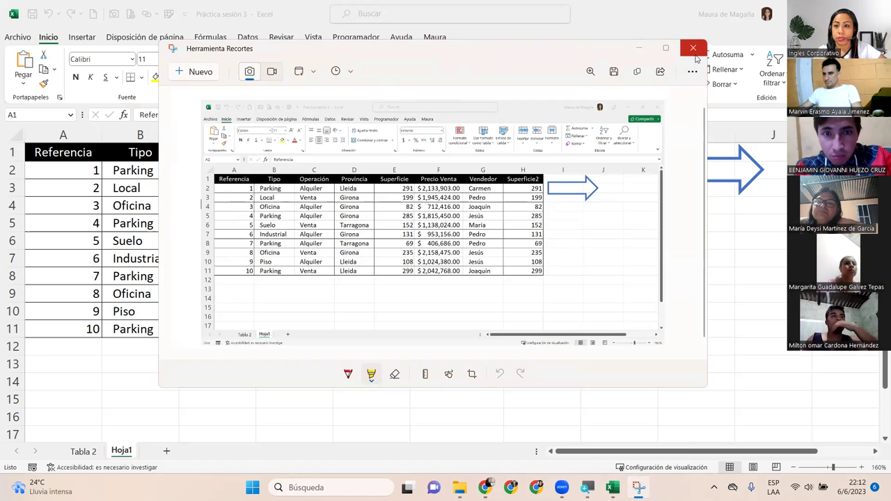
key("alt+F4")
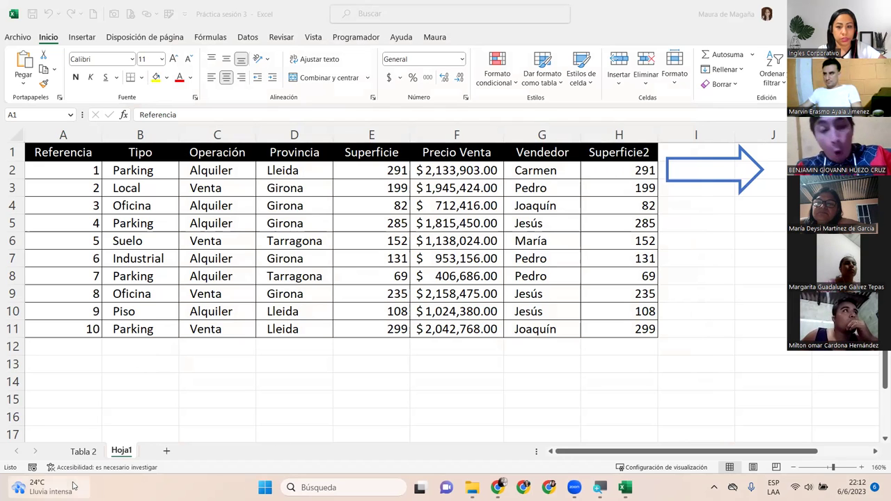
left_click(332, 450)
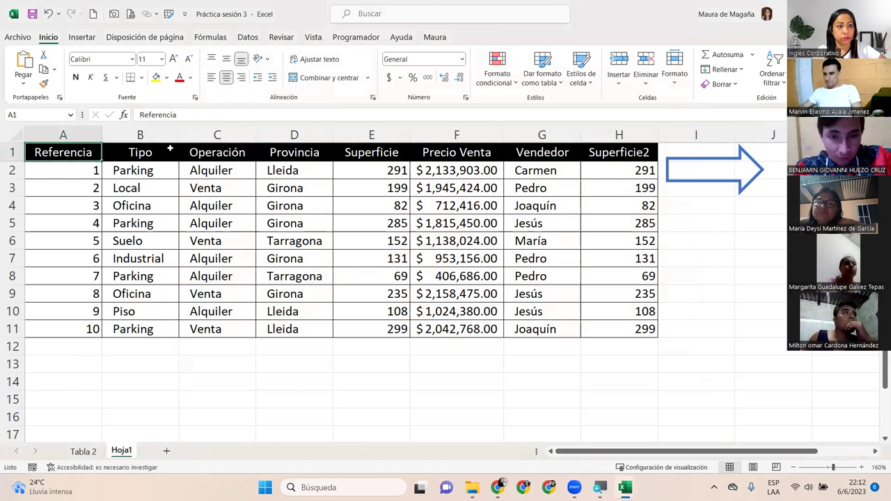